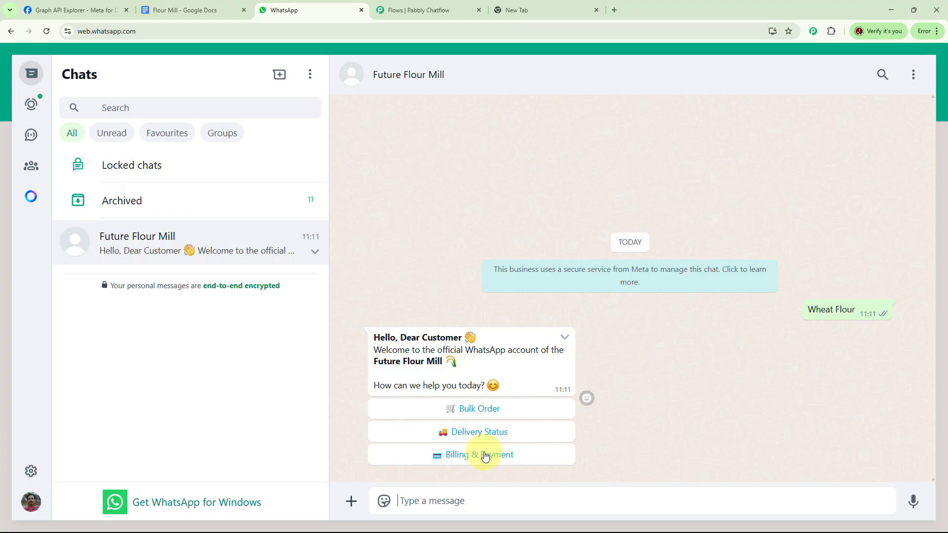
# Step: Choose Bulk Order in the Future Flour Mill chat and reply with Wheat as the product
pyautogui.click(483, 413)
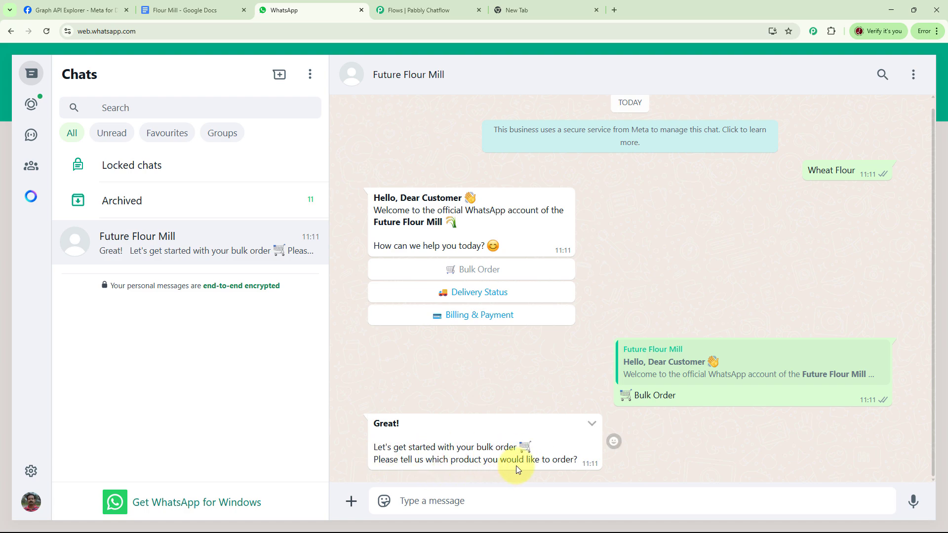
pyautogui.click(493, 500)
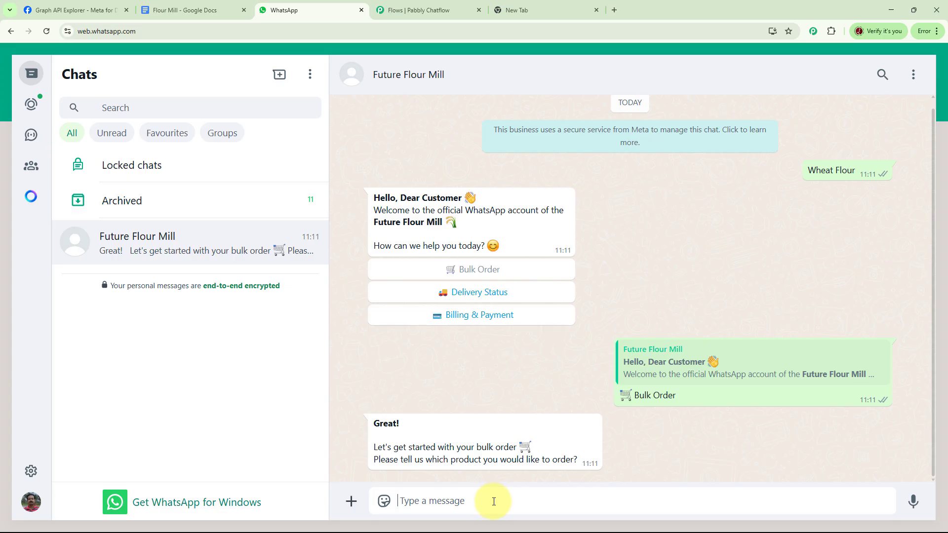
pyautogui.write('Wheat')
pyautogui.press('Return')
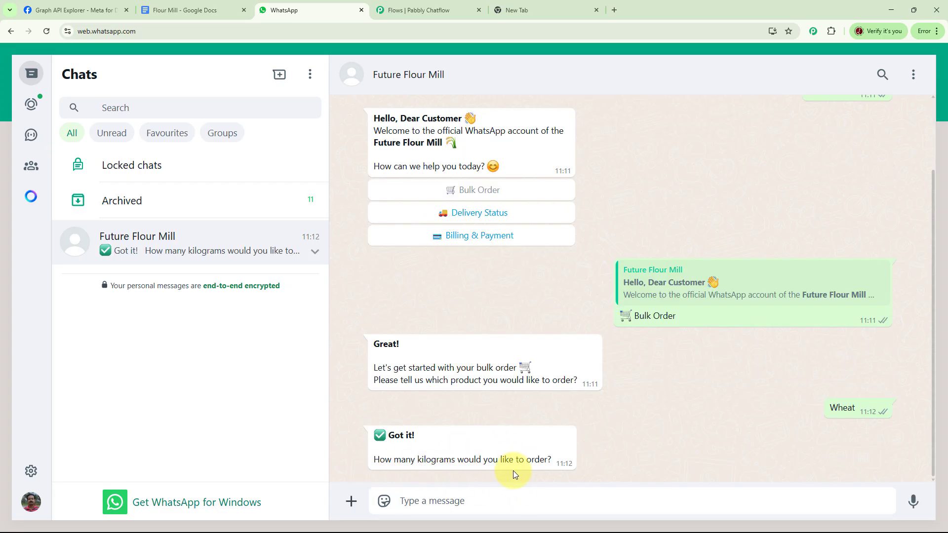
# Step: Reply with 100 Kg as the order quantity and Bhopal as the delivery address, and review the conversation
pyautogui.write('100 Kg')
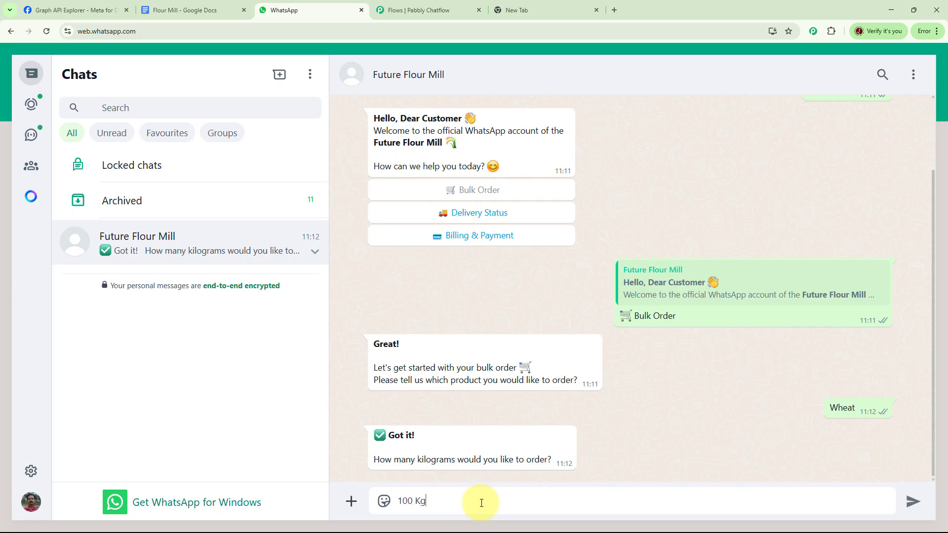
pyautogui.press('Return')
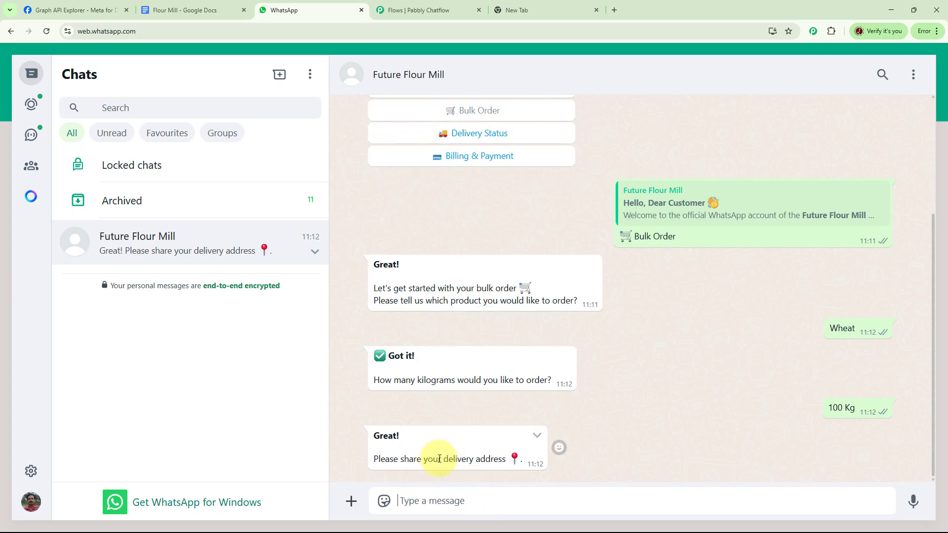
pyautogui.write('Bhopal')
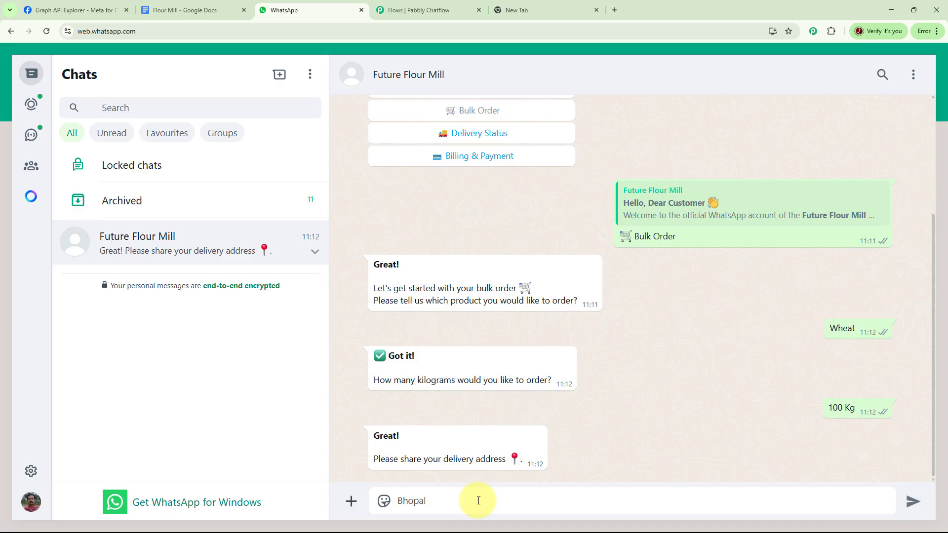
pyautogui.press('Return')
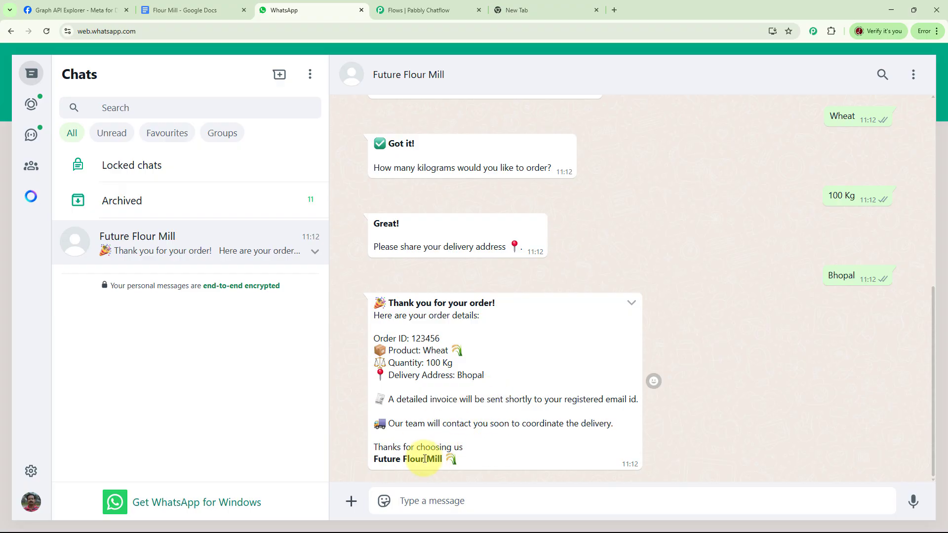
pyautogui.scroll(10, 654, 393)
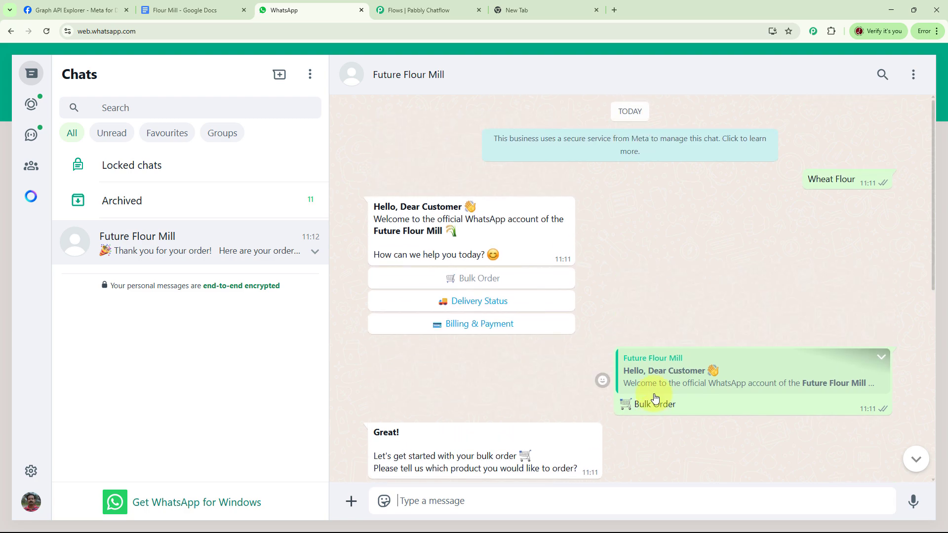
pyautogui.scroll(-1, 642, 291)
pyautogui.scroll(-3, 644, 282)
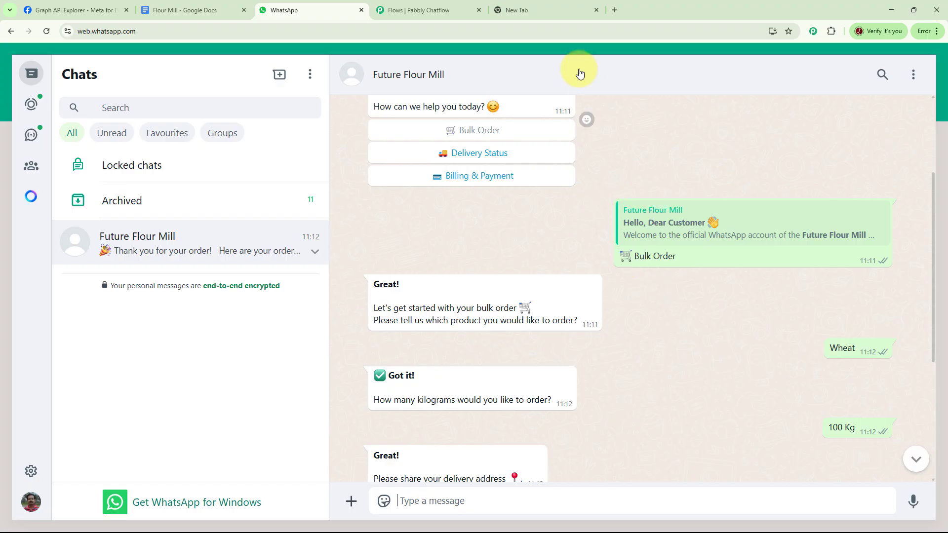
# Step: Switch to the empty browser tab and load pabbly.com/chatflow
pyautogui.click(531, 9)
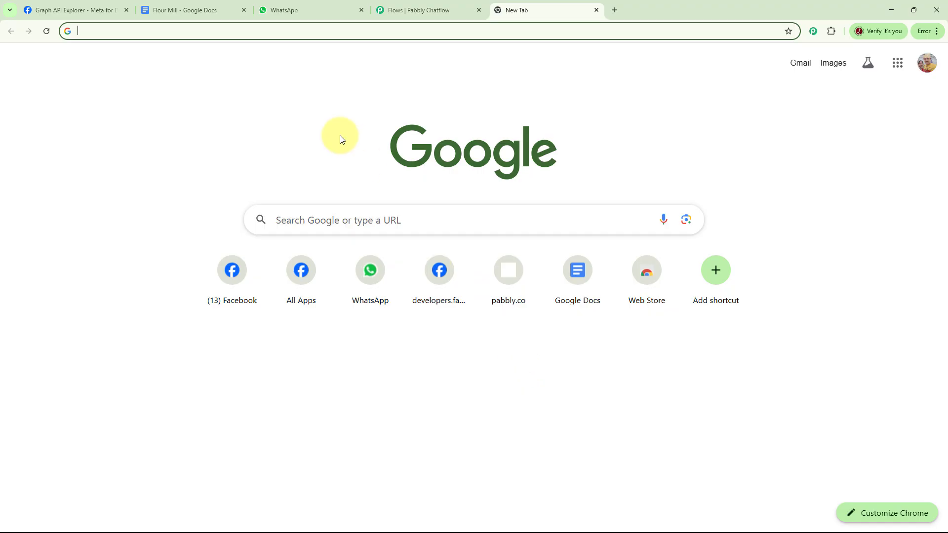
pyautogui.click(291, 29)
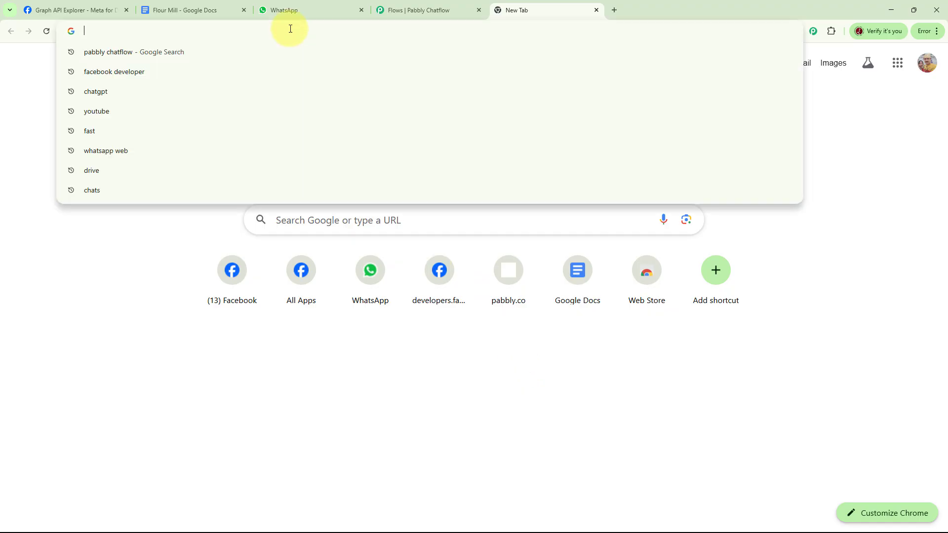
pyautogui.write('pabbly')
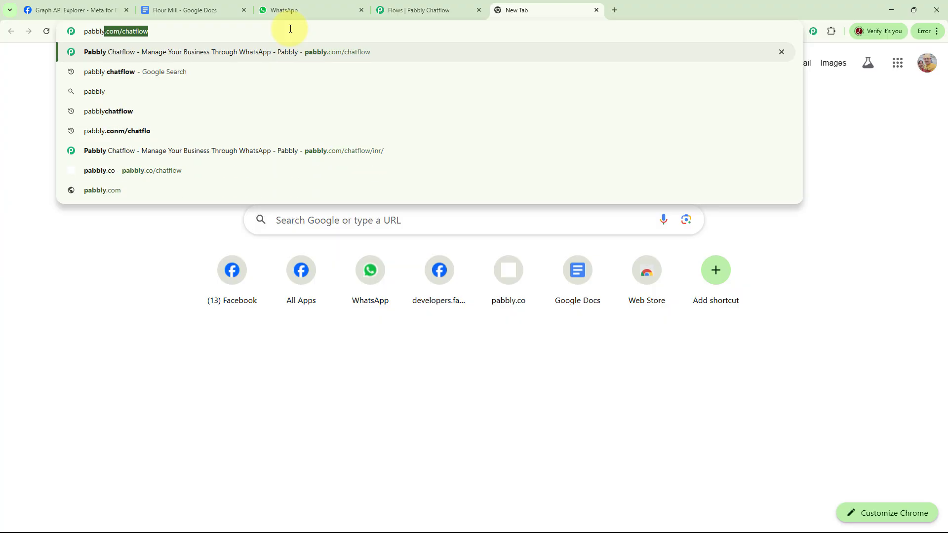
pyautogui.write('.com/')
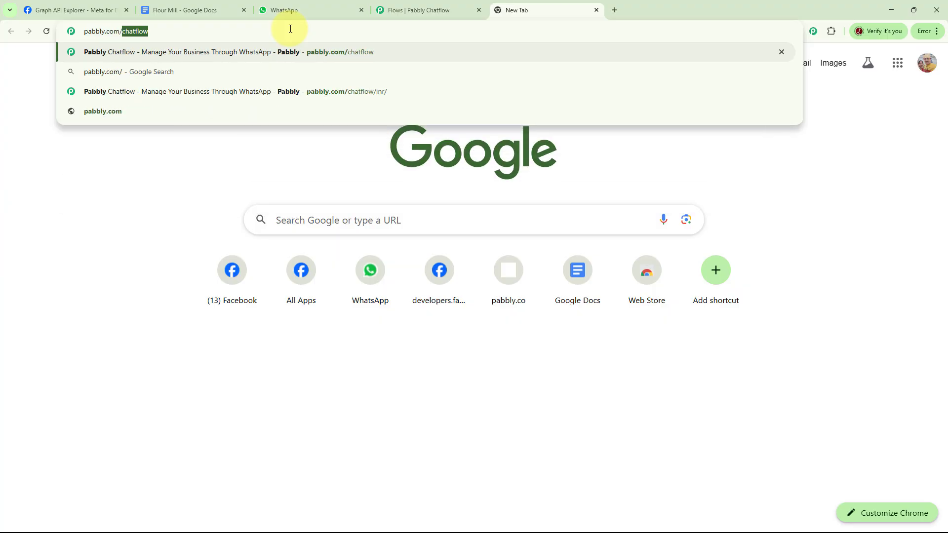
pyautogui.write('chatflow')
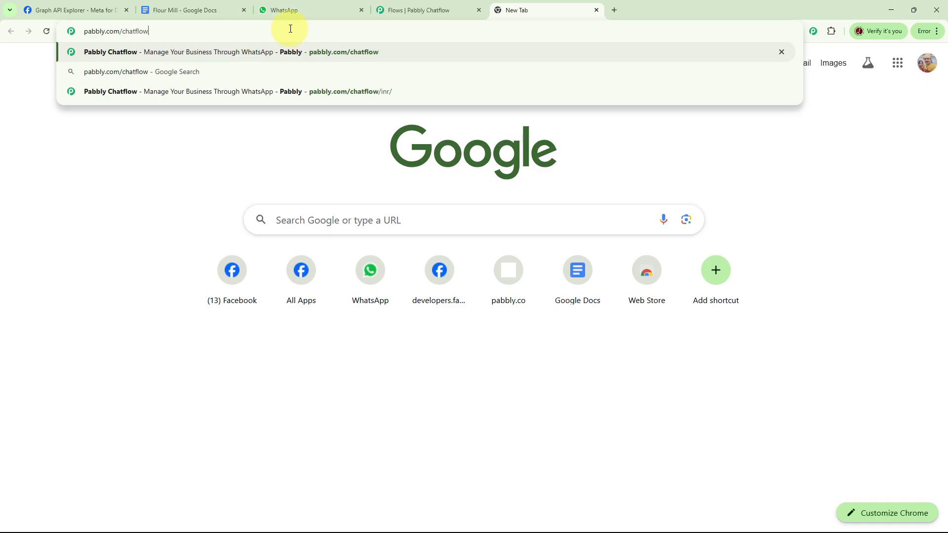
pyautogui.press('Return')
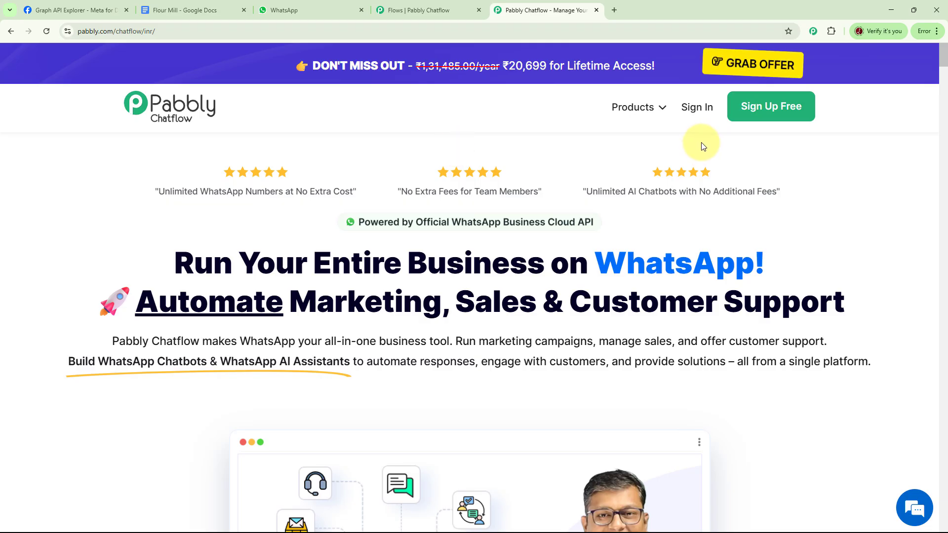
# Step: Sign in to Pabbly and access the Pabbly Chatflow app
pyautogui.click(692, 115)
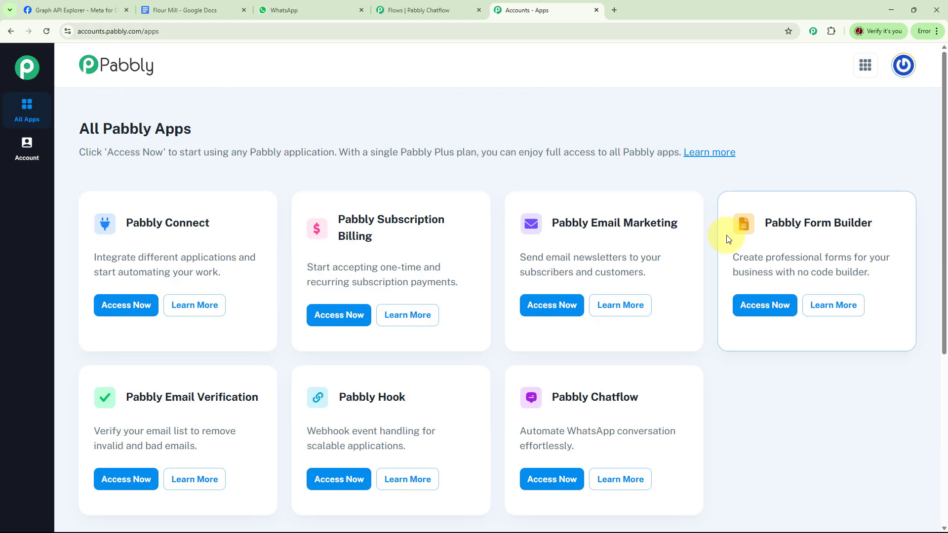
pyautogui.scroll(-3, 718, 236)
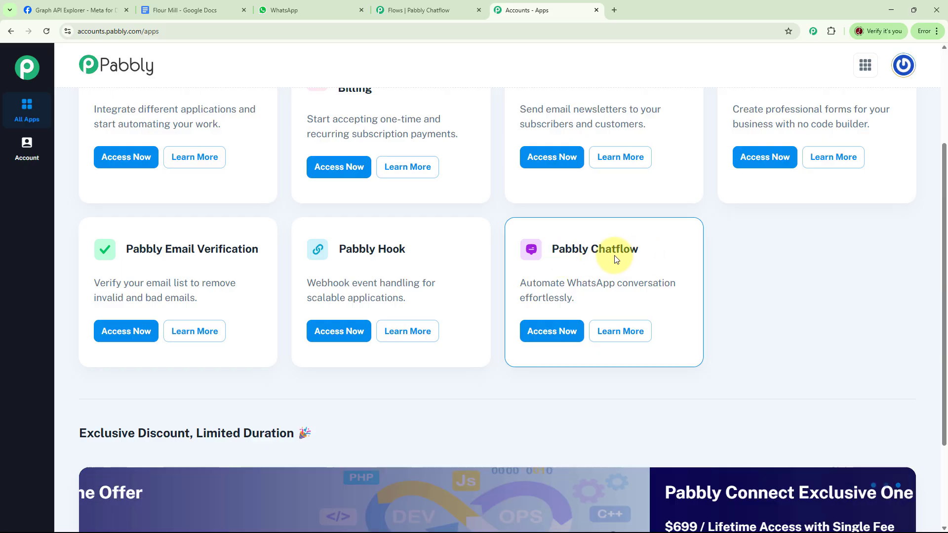
pyautogui.click(553, 332)
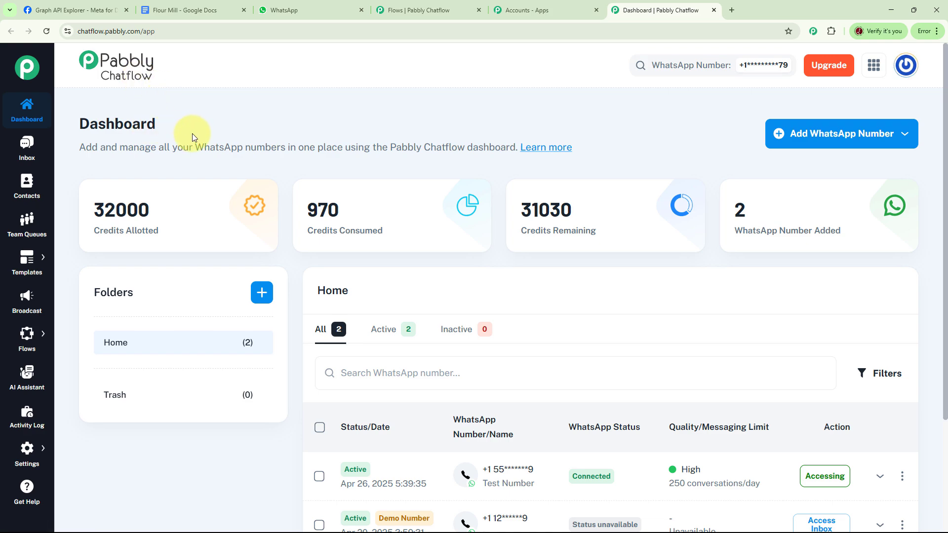
# Step: Examine the dashboard's ways to add a WhatsApp number, the connected numbers, the folder creation option and the navigation sections
pyautogui.click(814, 144)
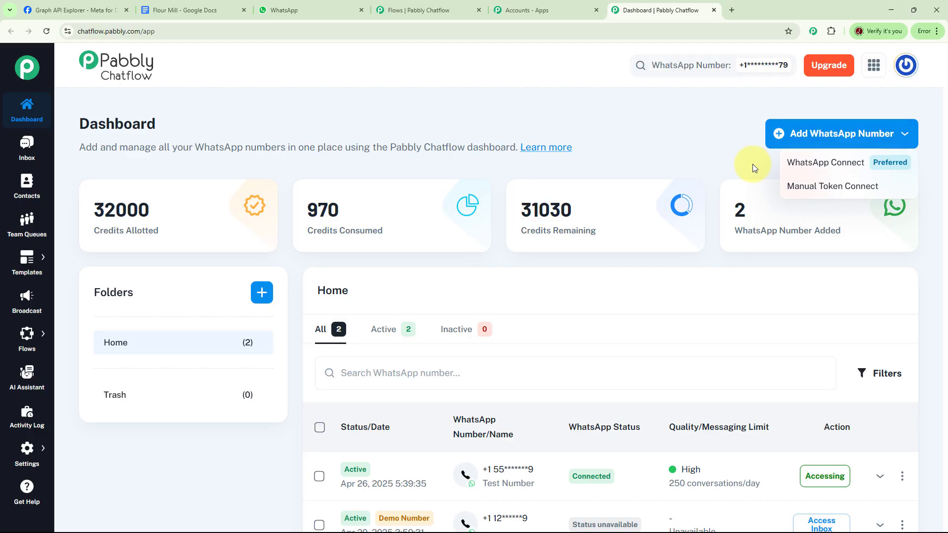
pyautogui.click(717, 163)
pyautogui.scroll(-3, 741, 222)
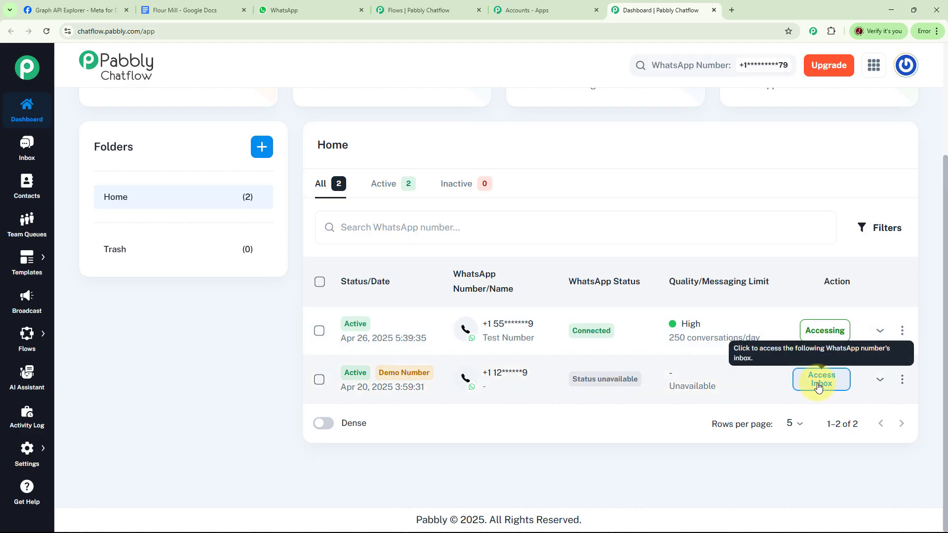
pyautogui.scroll(3, 766, 144)
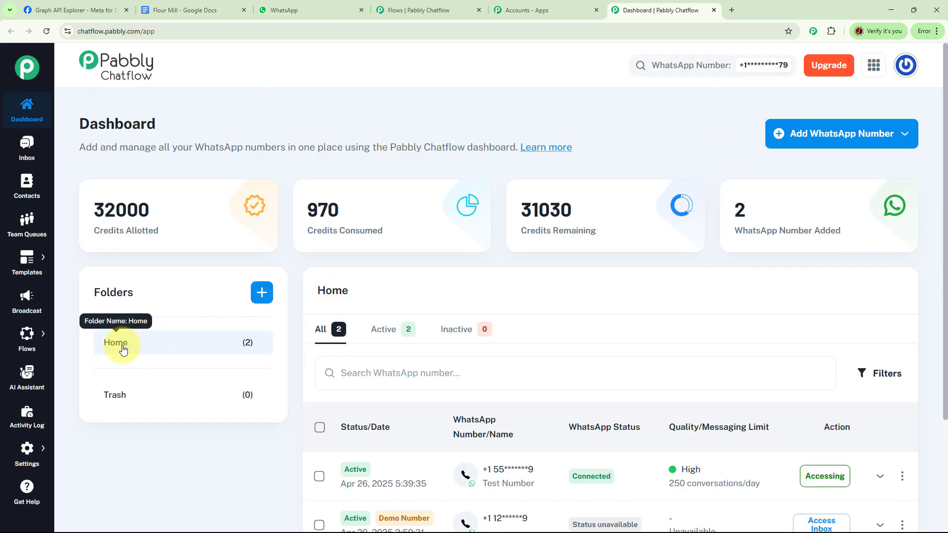
pyautogui.click(262, 293)
pyautogui.click(635, 194)
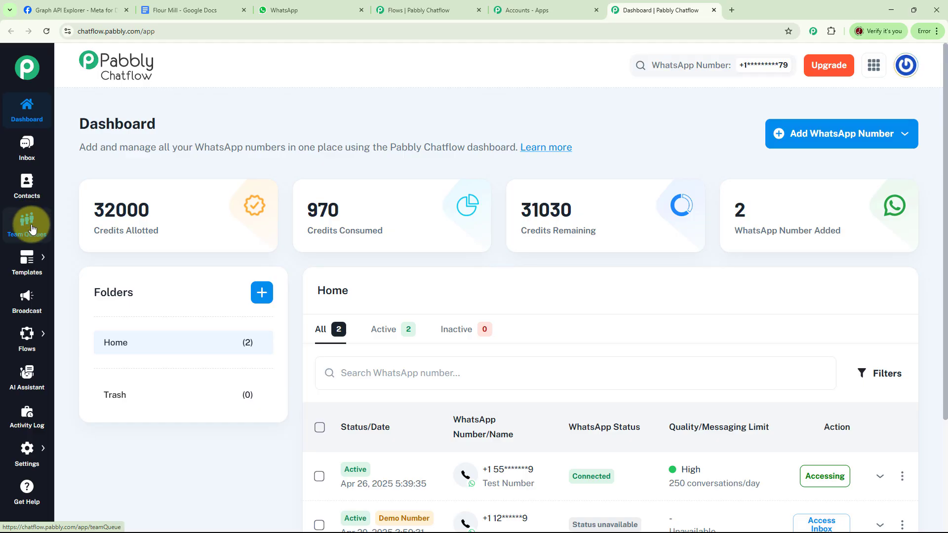
pyautogui.moveTo(36, 263)
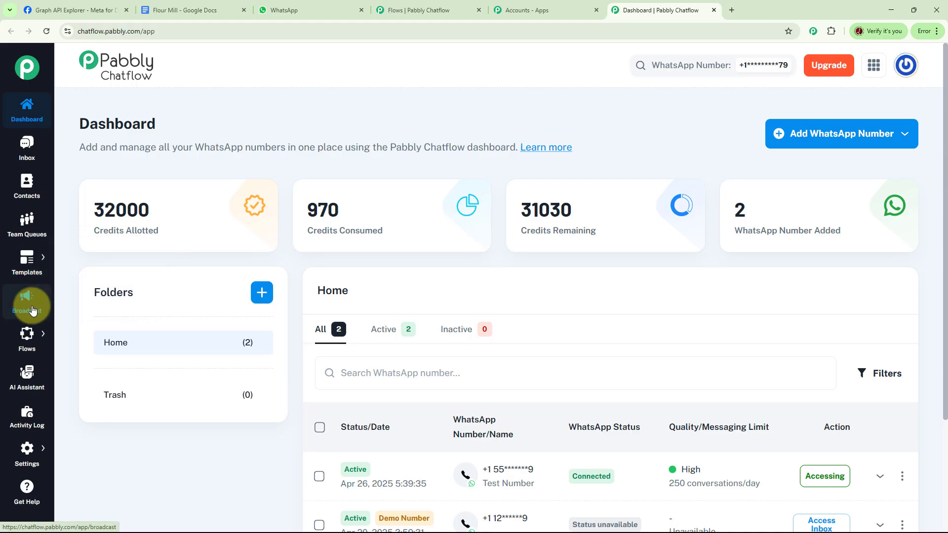
pyautogui.moveTo(28, 340)
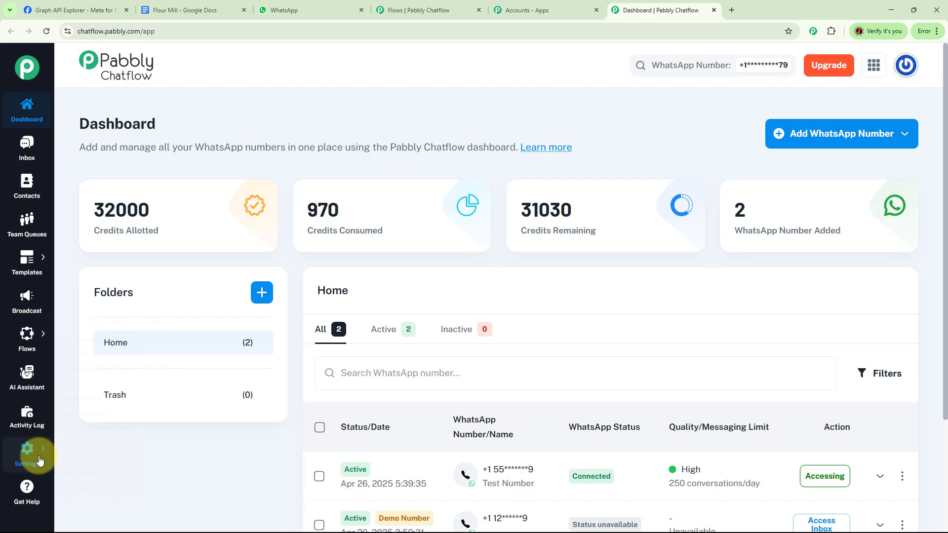
pyautogui.moveTo(40, 454)
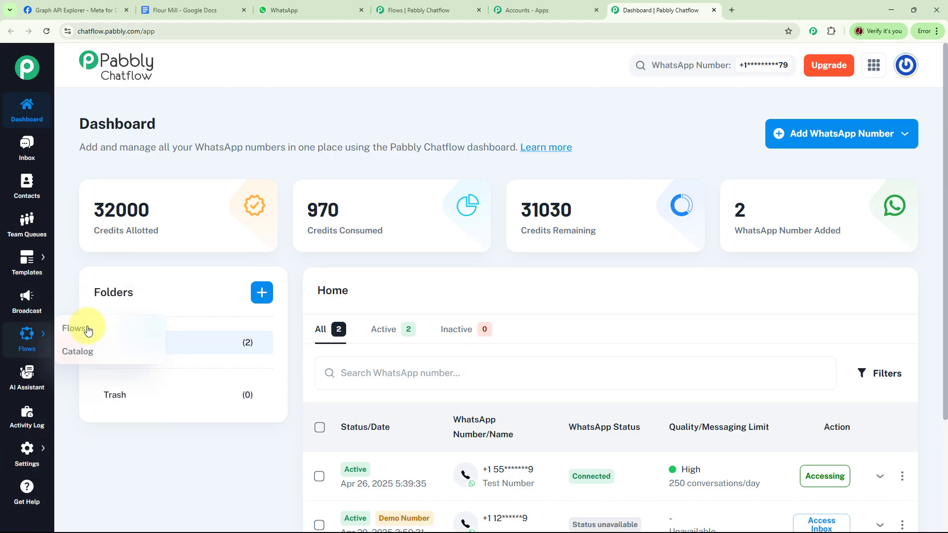
# Step: Open the Flow Builder and review the total, active and inactive flow counts and the list of flows
pyautogui.click(92, 332)
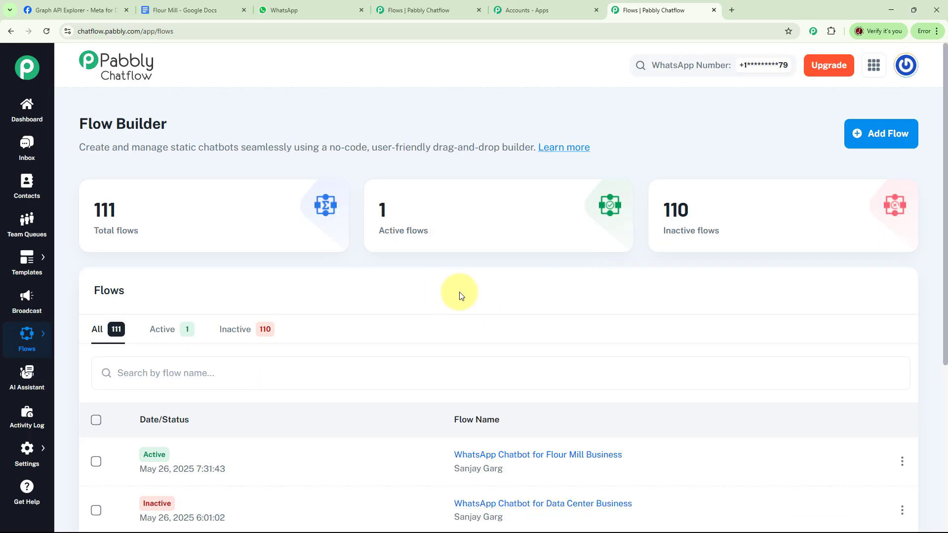
pyautogui.moveTo(119, 217)
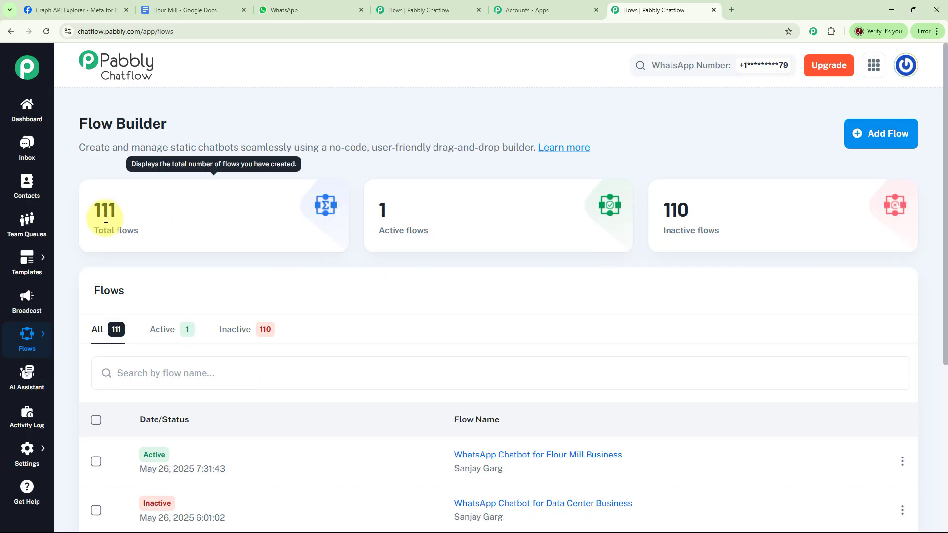
pyautogui.moveTo(719, 222)
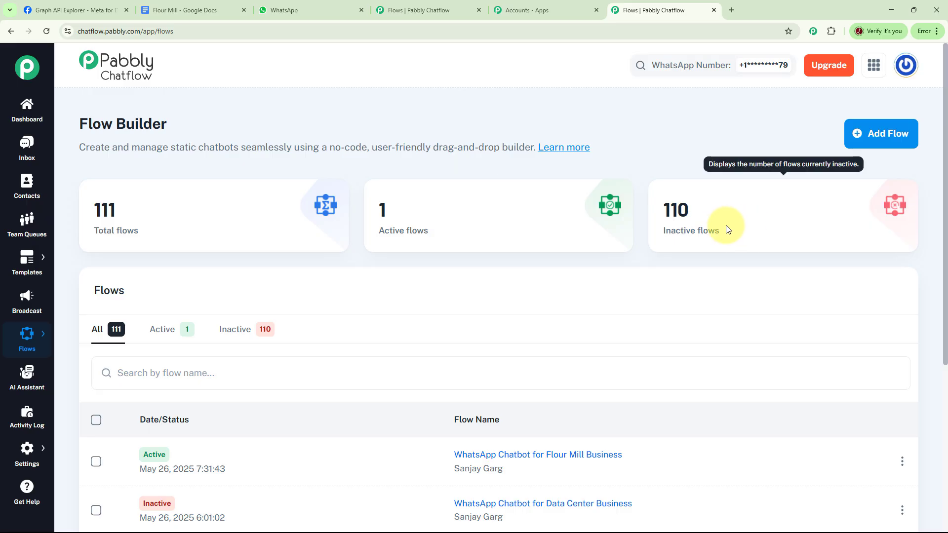
pyautogui.moveTo(519, 232)
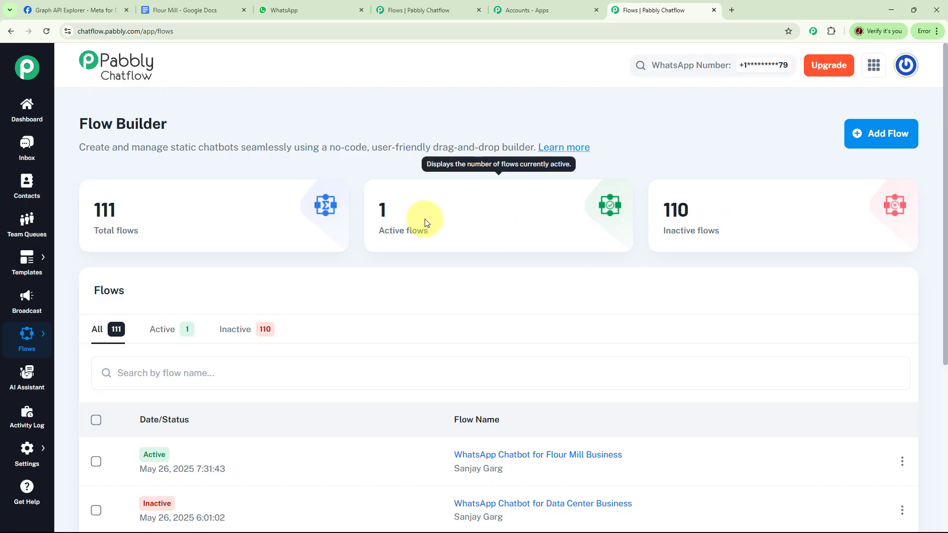
pyautogui.scroll(-1, 425, 219)
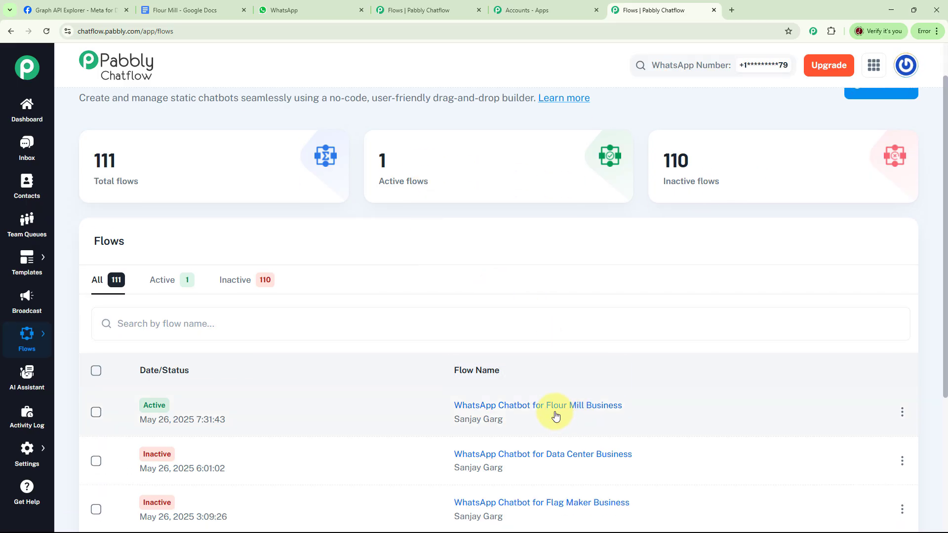
pyautogui.scroll(-1, 554, 413)
pyautogui.scroll(-1, 555, 414)
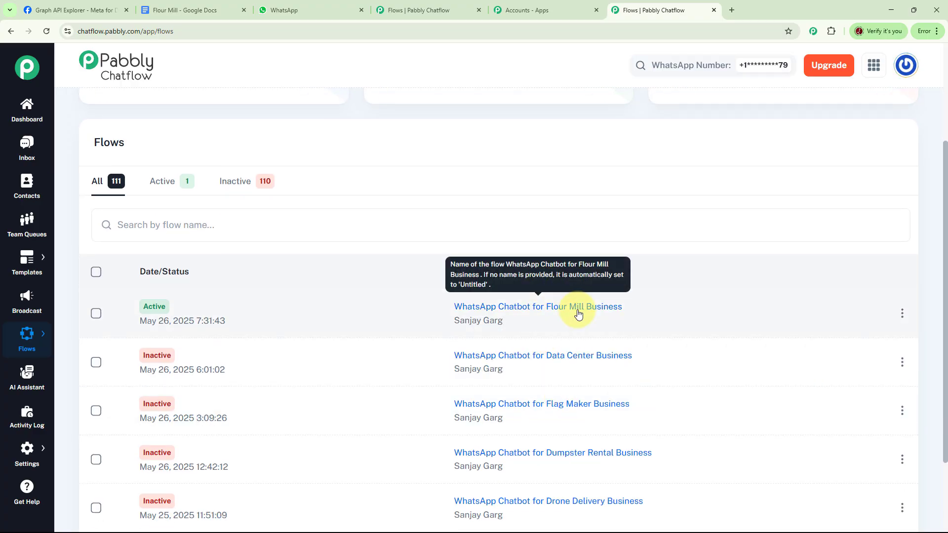
# Step: Deactivate the WhatsApp Chatbot for Flour Mill Business flow and return to the list of flows
pyautogui.click(528, 310)
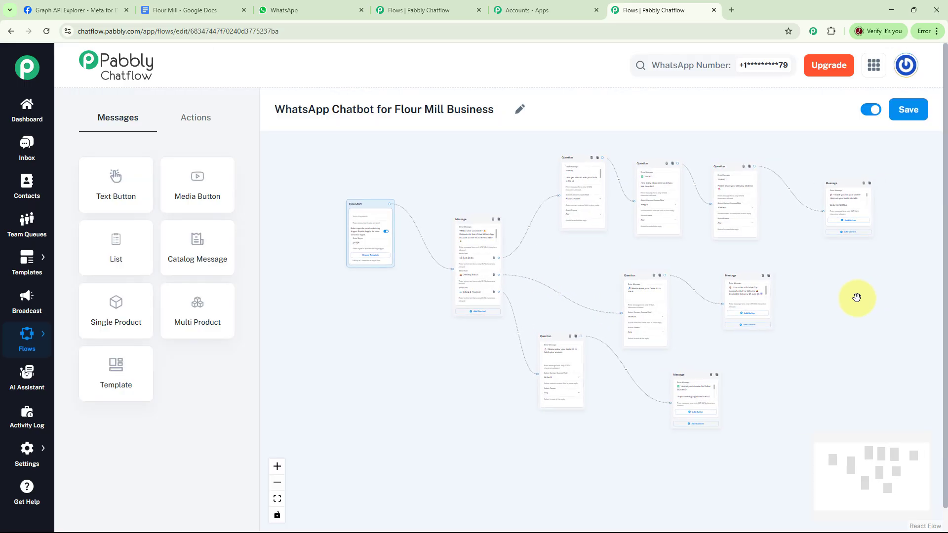
pyautogui.moveTo(853, 296); pyautogui.dragTo(822, 312)
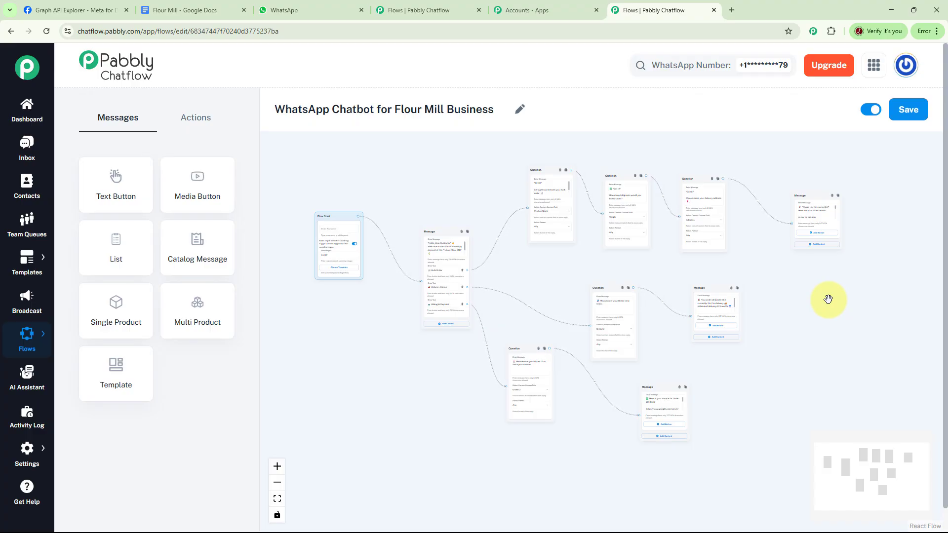
pyautogui.click(870, 109)
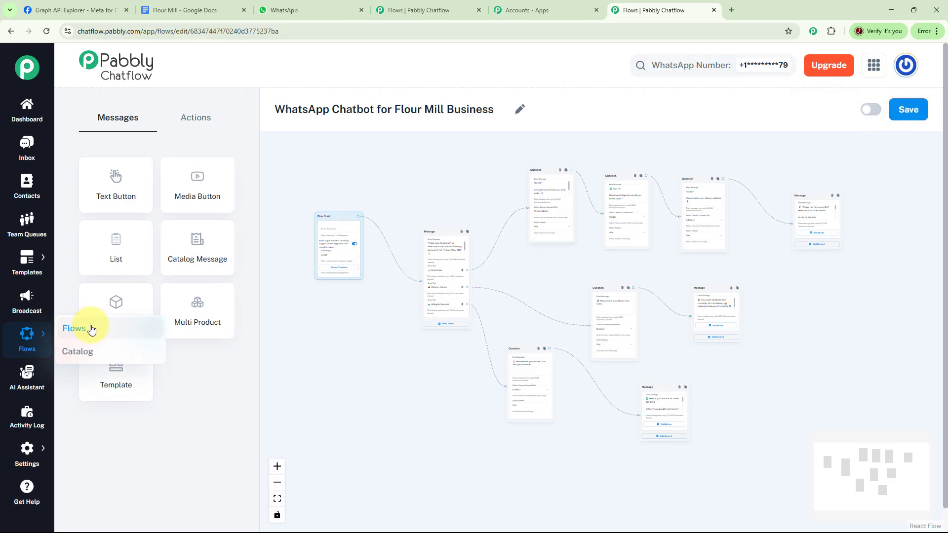
pyautogui.click(90, 330)
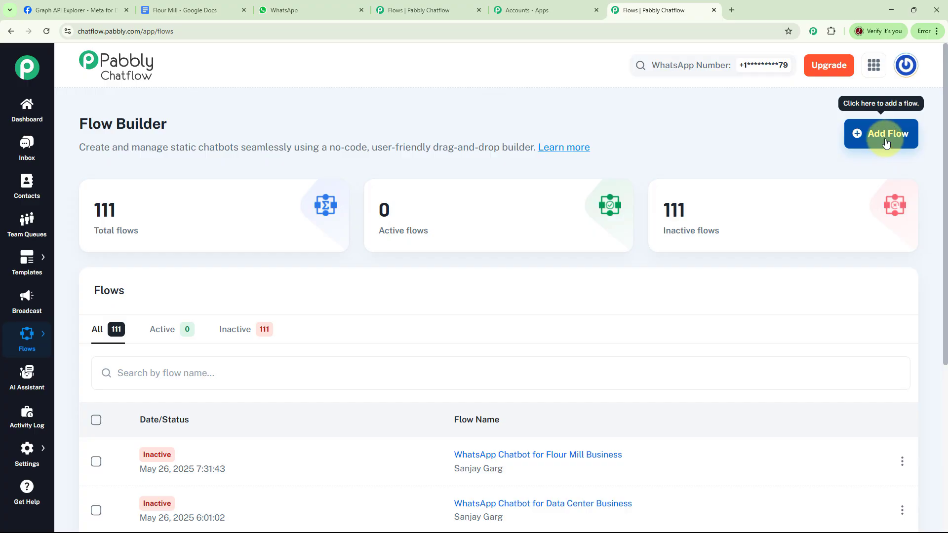
# Step: Add a new flow and name it "WhatsApp Chatbot for Flour Mill"
pyautogui.click(882, 134)
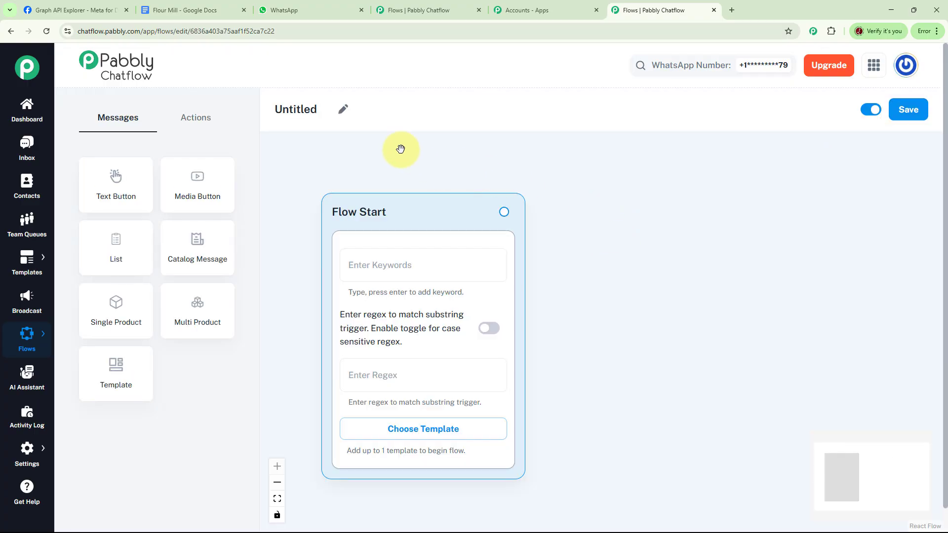
pyautogui.click(342, 111)
pyautogui.write('WhatsApp Chatbot for Flour Mill')
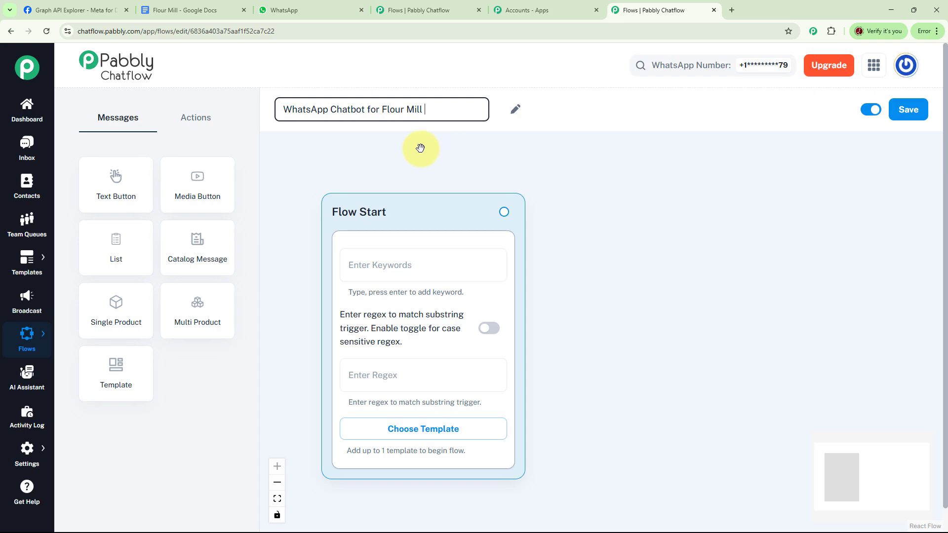
# Step: Set the Flow Start trigger to the regex [\s\S]+ with case-sensitive matching enabled
pyautogui.moveTo(442, 209); pyautogui.dragTo(402, 167)
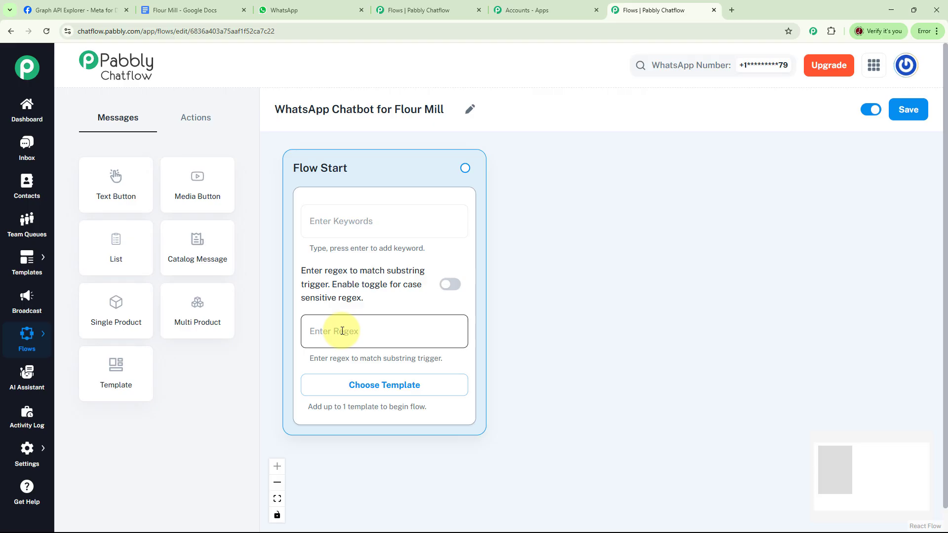
pyautogui.click(341, 330)
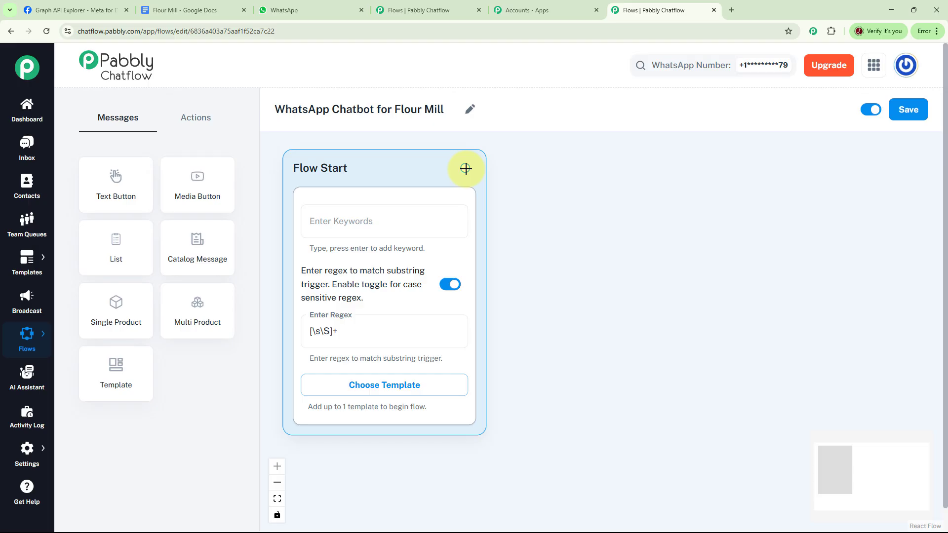
# Step: Connect a Text + Button message to Flow Start, with the greeting that welcomes customers to Future Flour Mill and asks "How can we help you today?"
pyautogui.moveTo(465, 168); pyautogui.dragTo(581, 166)
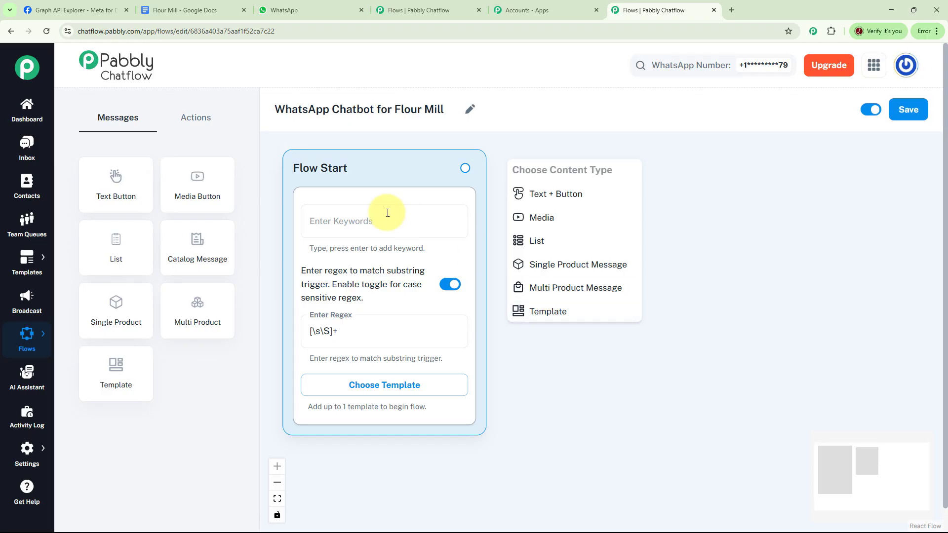
pyautogui.click(198, 119)
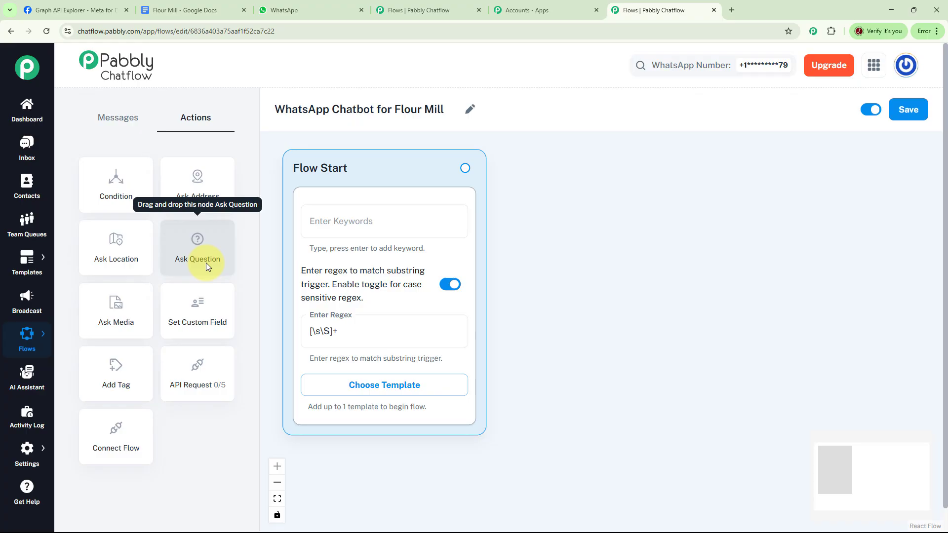
pyautogui.moveTo(465, 168); pyautogui.dragTo(584, 178)
pyautogui.click(583, 191)
pyautogui.click(570, 224)
pyautogui.hotkey('ctrl', 'v')
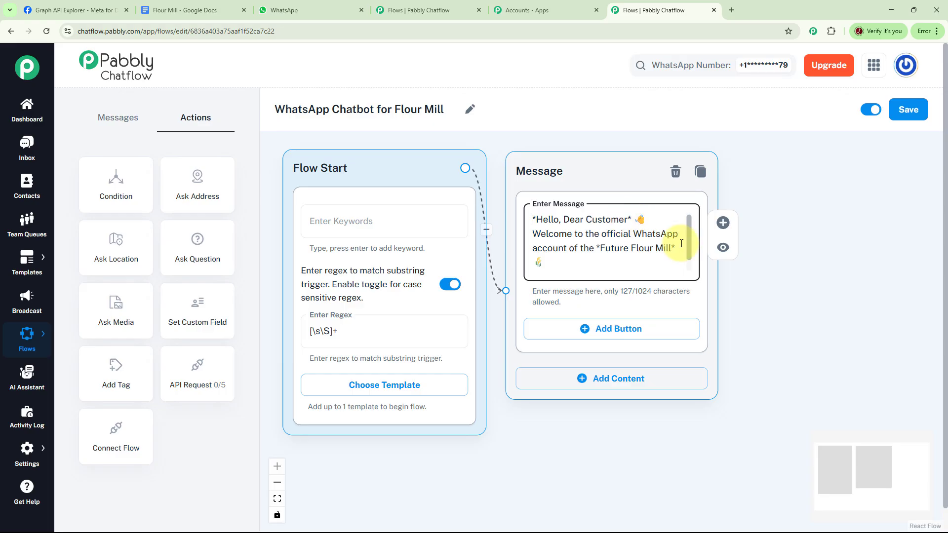
pyautogui.scroll(-1, 686, 244)
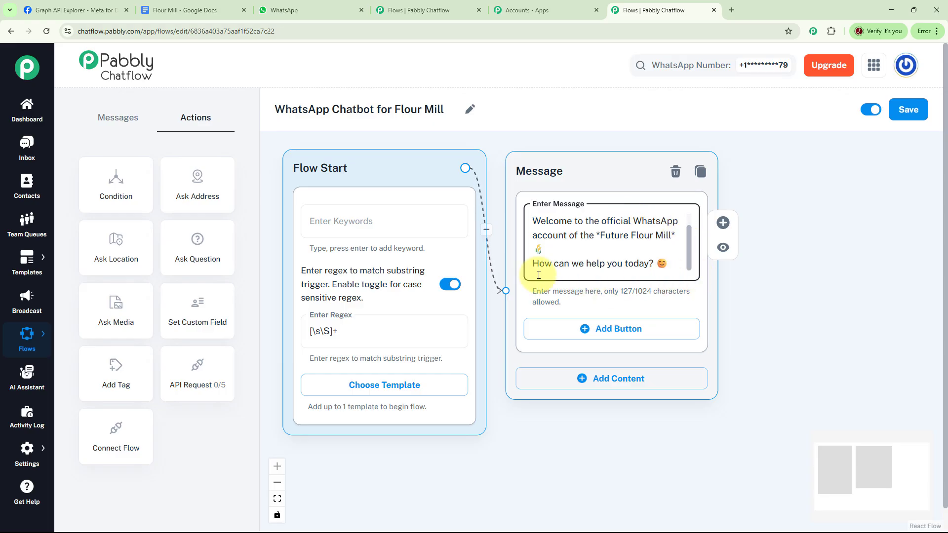
# Step: Give the welcome message three buttons: 🛒 Bulk Order, 🚚 Delivery Status and 💳 Billing & Payment
pyautogui.moveTo(741, 282); pyautogui.dragTo(505, 205)
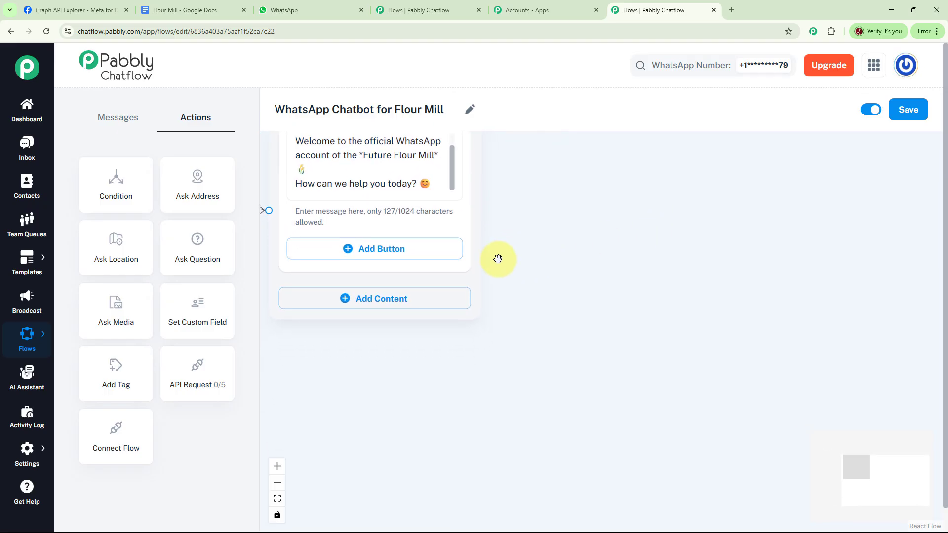
pyautogui.click(376, 251)
pyautogui.click(358, 320)
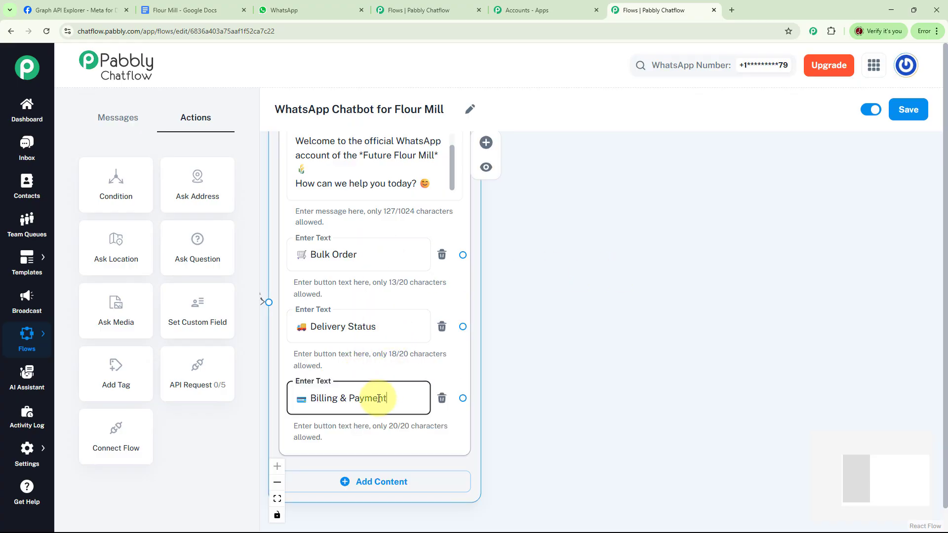
pyautogui.click(507, 335)
# Step: Add an Ask Question node linked from the Bulk Order button, with the "*Great!*" bulk order message asking which product the customer would like to order
pyautogui.scroll(-2, 507, 335)
pyautogui.moveTo(497, 289); pyautogui.dragTo(458, 311)
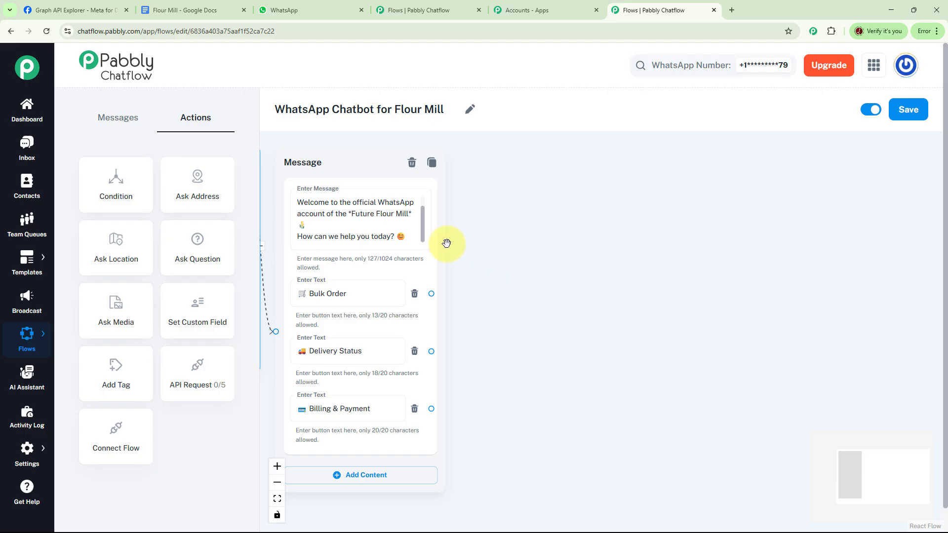
pyautogui.moveTo(203, 260); pyautogui.dragTo(549, 176)
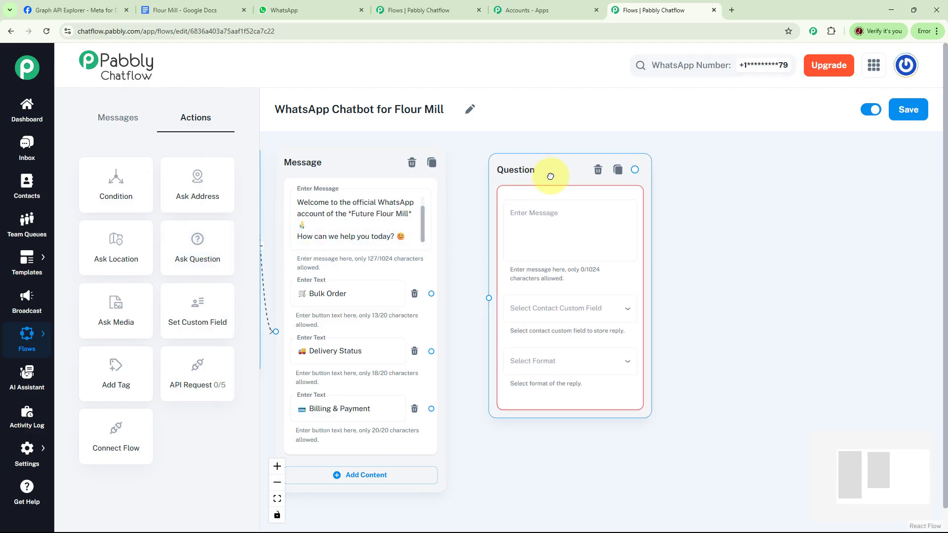
pyautogui.moveTo(433, 292); pyautogui.dragTo(488, 297)
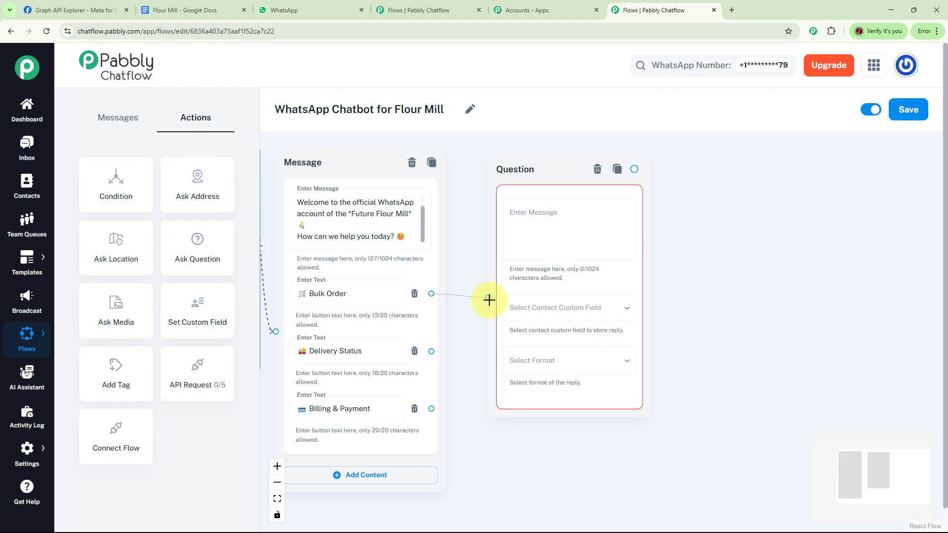
pyautogui.click(558, 223)
pyautogui.write("*Great!*  Let's get started with your bulk order 🛒")
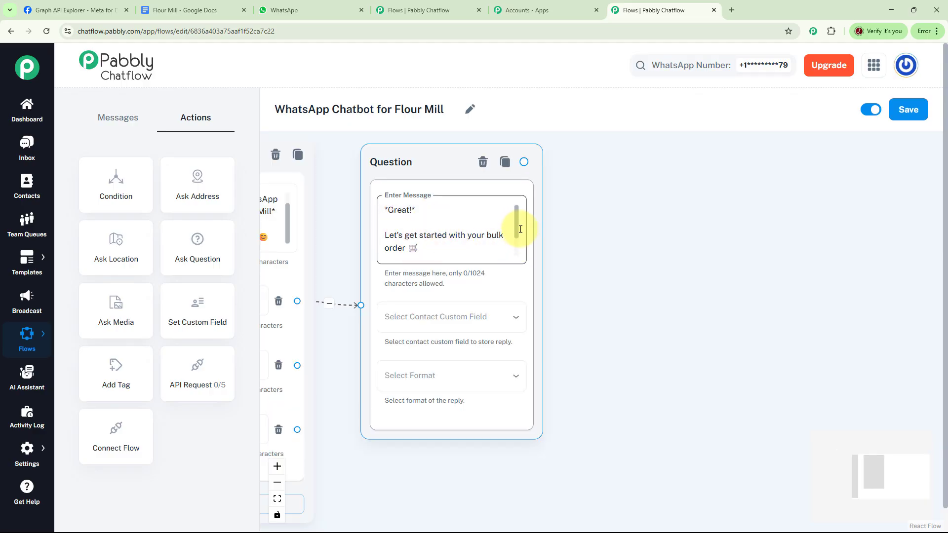
pyautogui.scroll(-1, 520, 253)
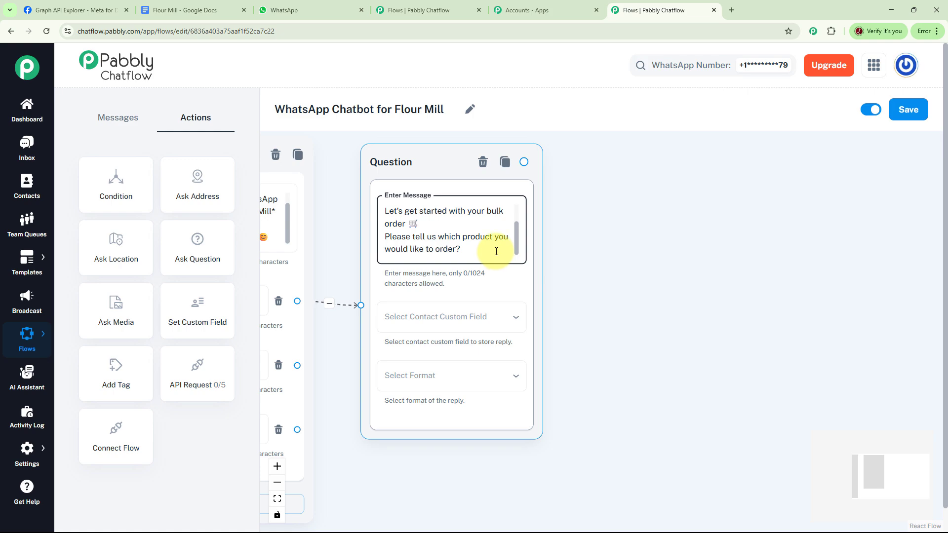
# Step: Store the product question's reply in the ProductName custom field with the format Any
pyautogui.click(486, 321)
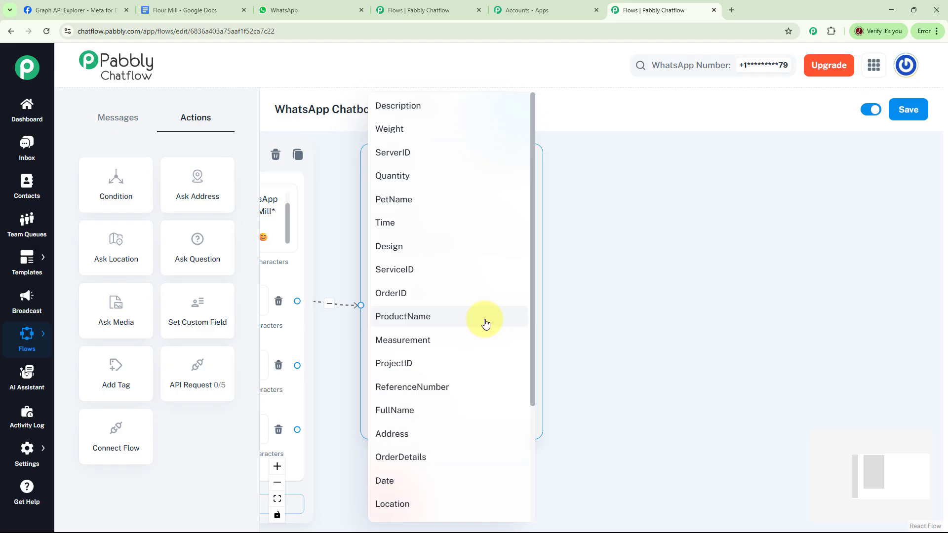
pyautogui.click(431, 318)
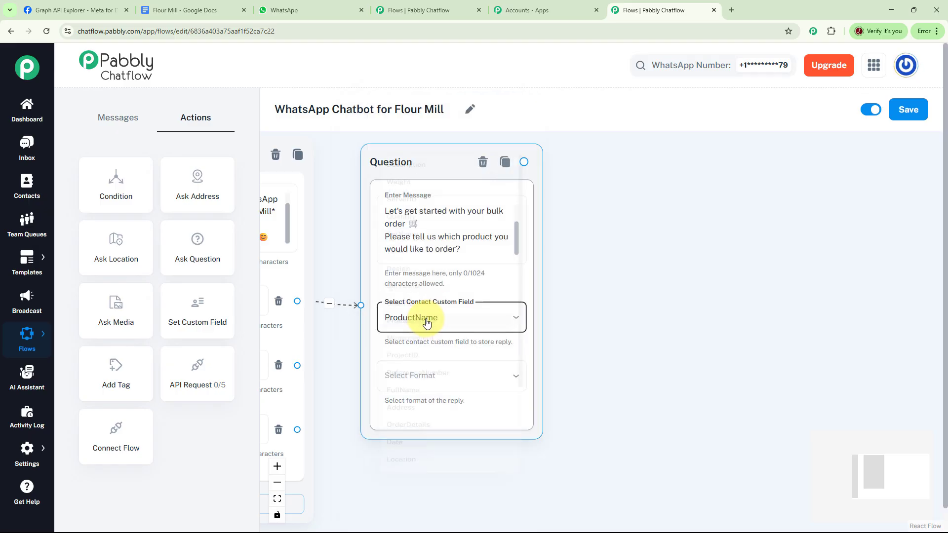
pyautogui.click(457, 383)
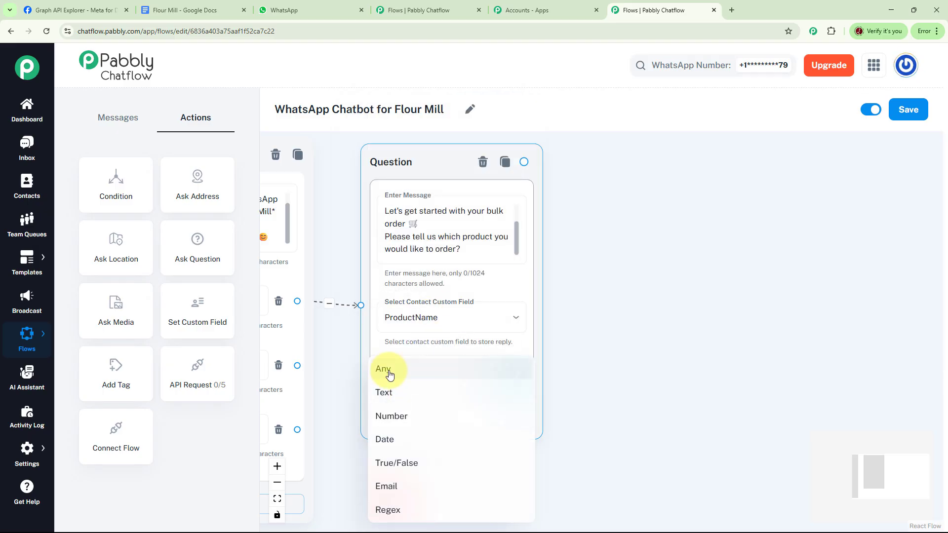
pyautogui.click(387, 374)
# Step: Add a question node linked from the product question, with the message "✅ *Got it!* How many kilograms would you like to order?"
pyautogui.moveTo(574, 344); pyautogui.dragTo(546, 336)
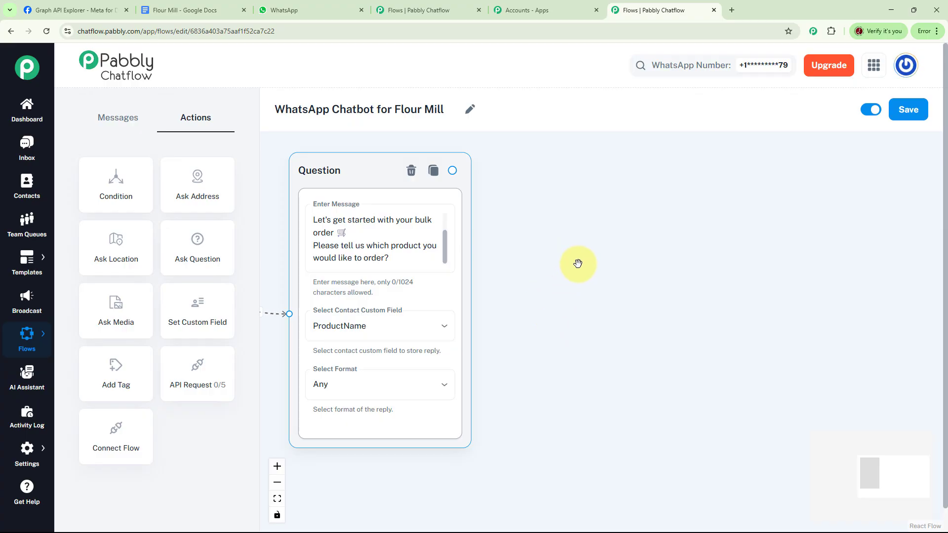
pyautogui.moveTo(211, 256); pyautogui.dragTo(598, 239)
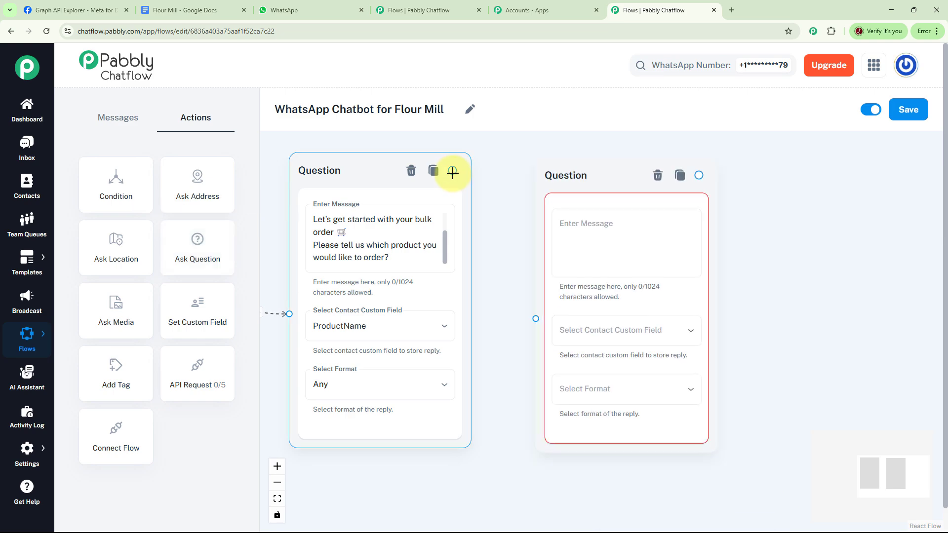
pyautogui.moveTo(491, 228); pyautogui.dragTo(535, 317)
pyautogui.click(627, 231)
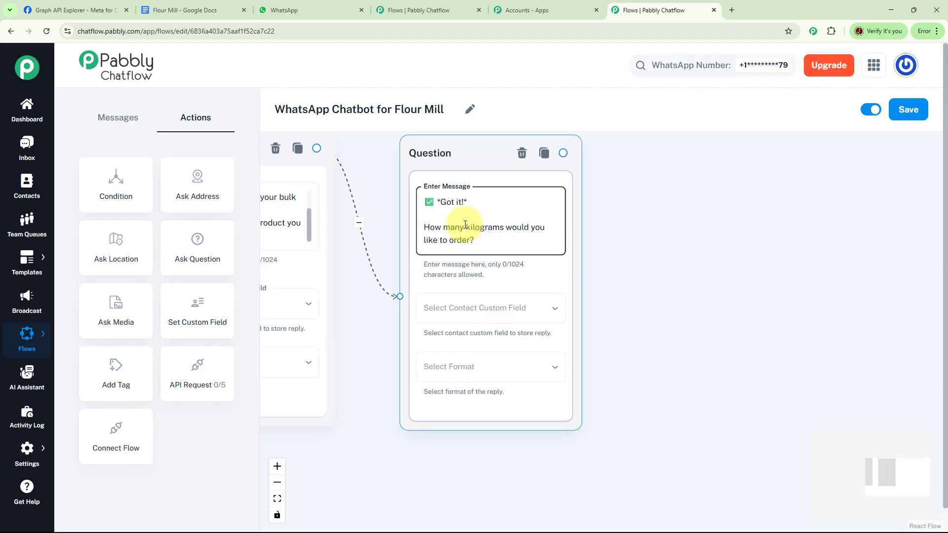
pyautogui.write('✅ *Got it!*  How many kilograms would you like to order?')
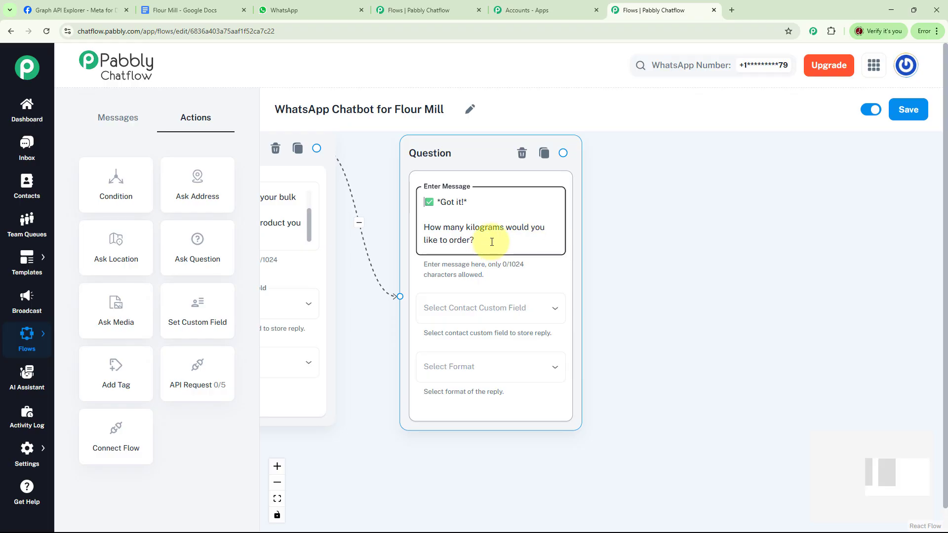
# Step: Store the kilograms question's reply in the Weight custom field with the format Any
pyautogui.click(542, 315)
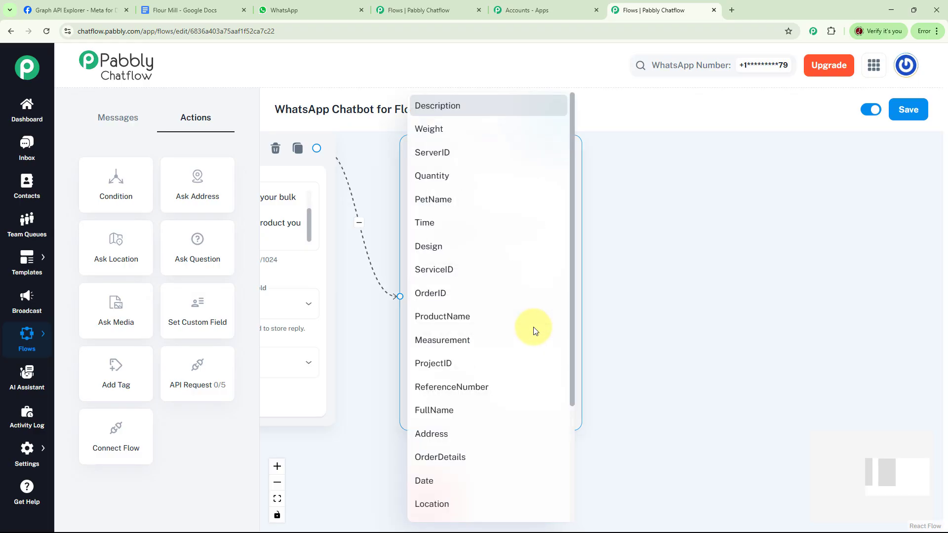
pyautogui.click(443, 130)
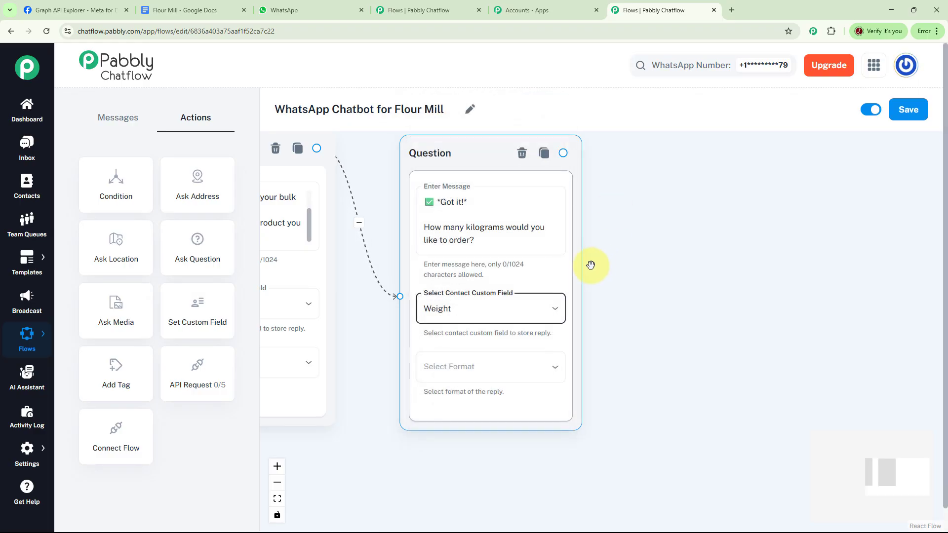
pyautogui.click(466, 364)
pyautogui.click(437, 374)
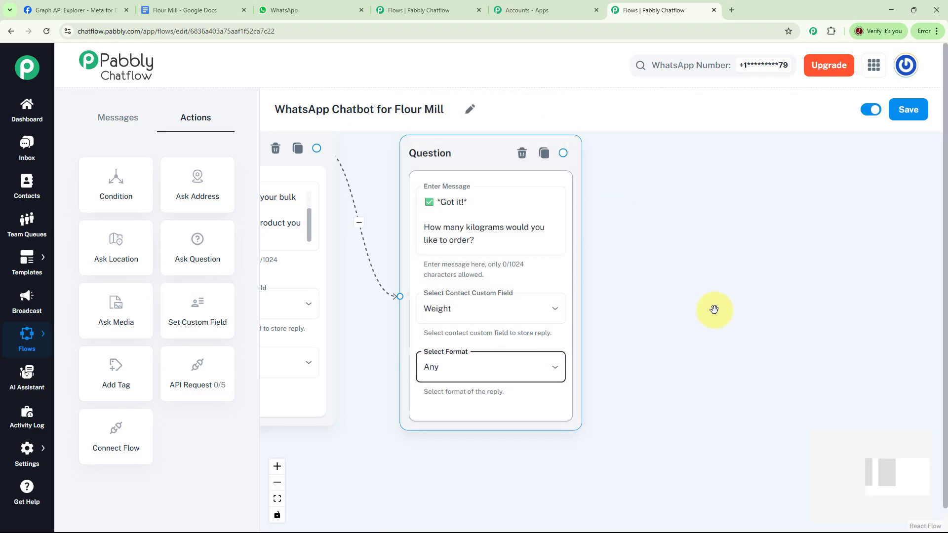
# Step: Add a question node linked from the kilograms question, with the message "*Great!* Please share your delivery address 📍."
pyautogui.moveTo(714, 310); pyautogui.dragTo(601, 324)
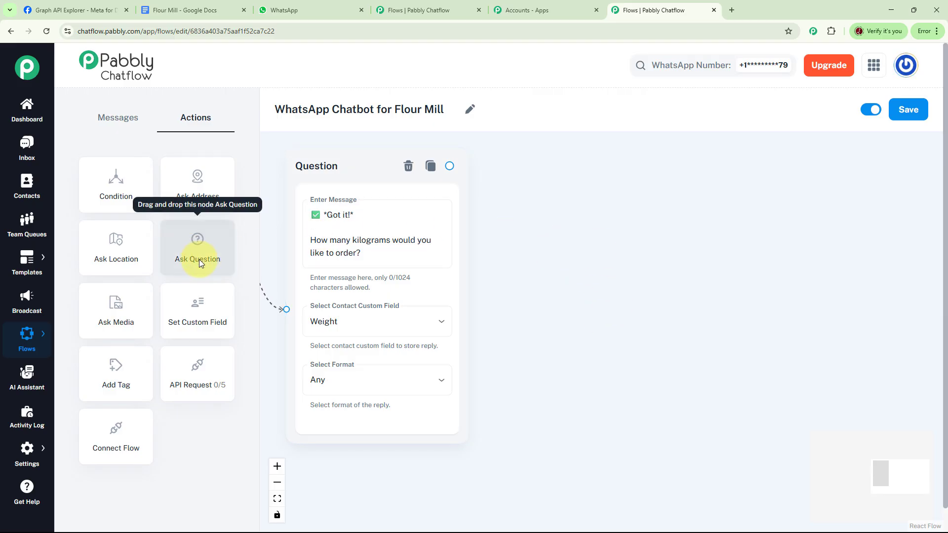
pyautogui.moveTo(197, 255); pyautogui.dragTo(540, 171)
pyautogui.moveTo(451, 169); pyautogui.dragTo(522, 316)
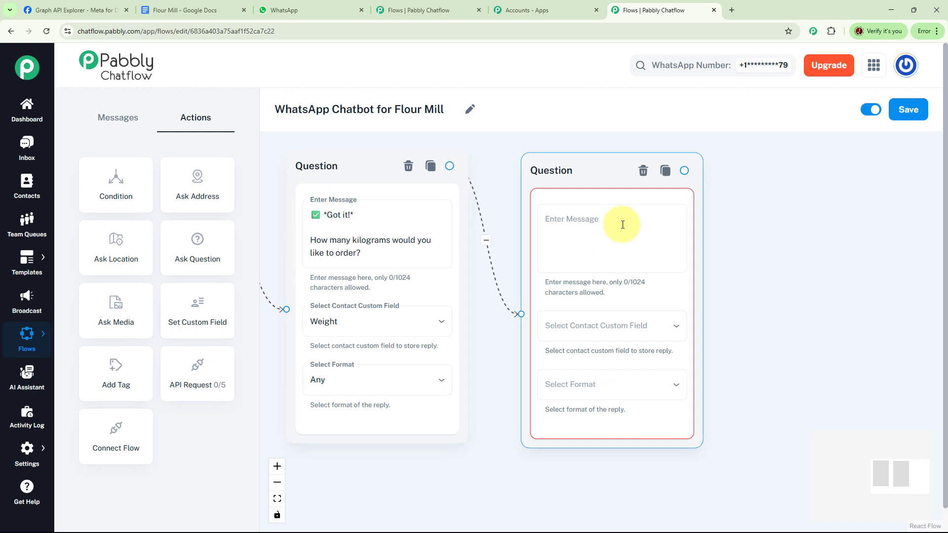
pyautogui.click(598, 221)
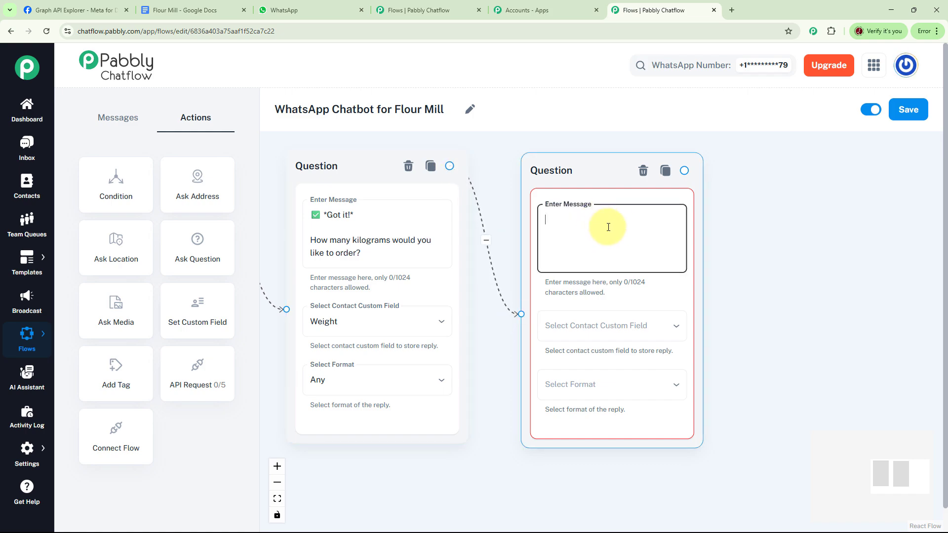
pyautogui.write('*Great!*  Please share your delivery address 📍.')
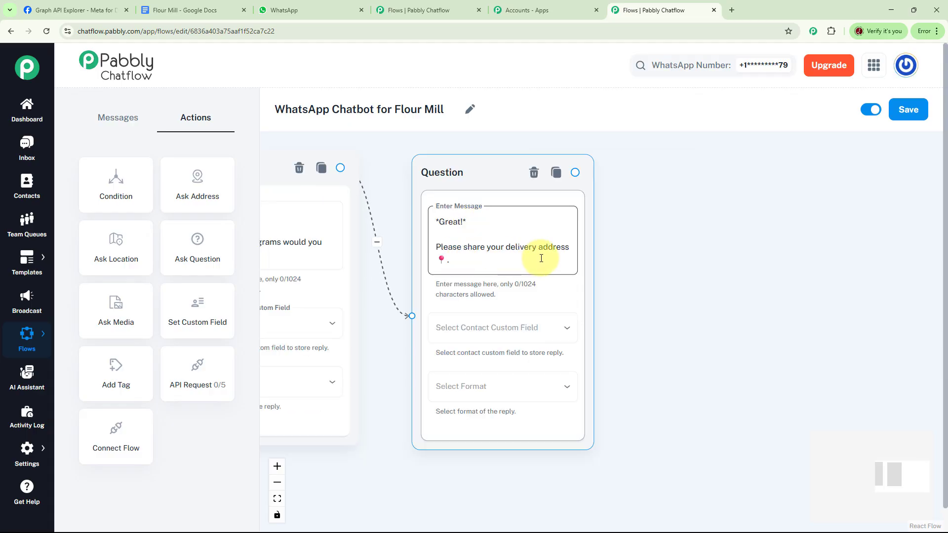
# Step: Store the delivery address question's reply in the Address custom field with the format Any
pyautogui.click(557, 329)
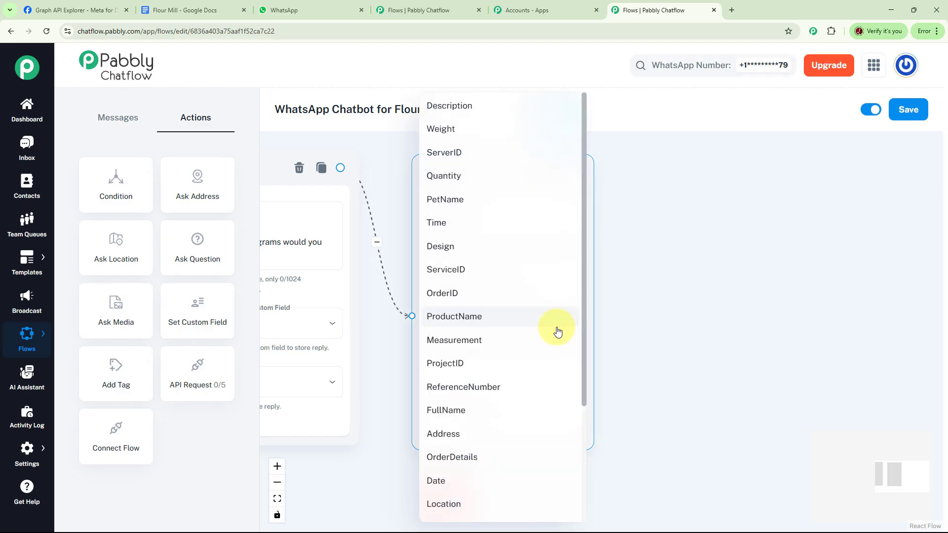
pyautogui.click(450, 434)
pyautogui.click(511, 387)
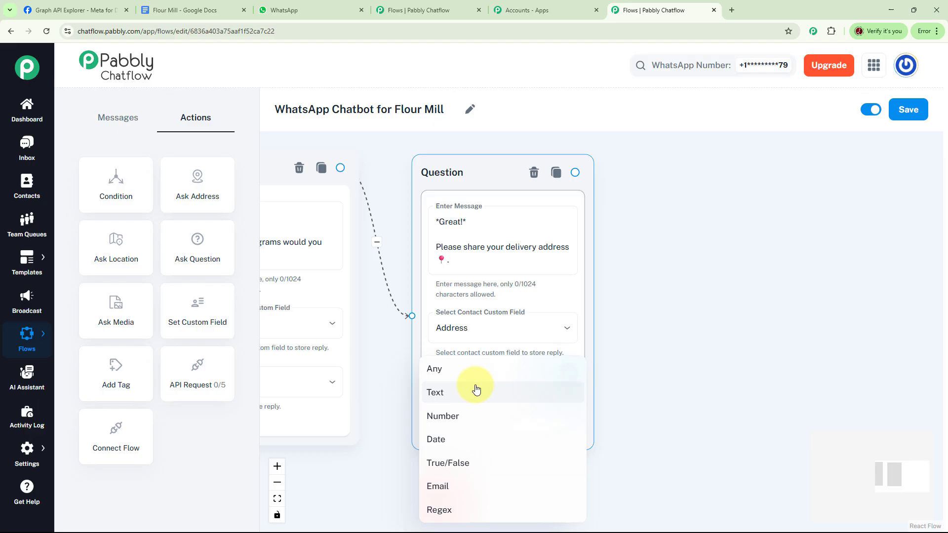
pyautogui.click(434, 368)
# Step: Connect a Text + Button message to the delivery address question, containing the "*Thank you for your order!*" text with the order details
pyautogui.moveTo(693, 328); pyautogui.dragTo(632, 328)
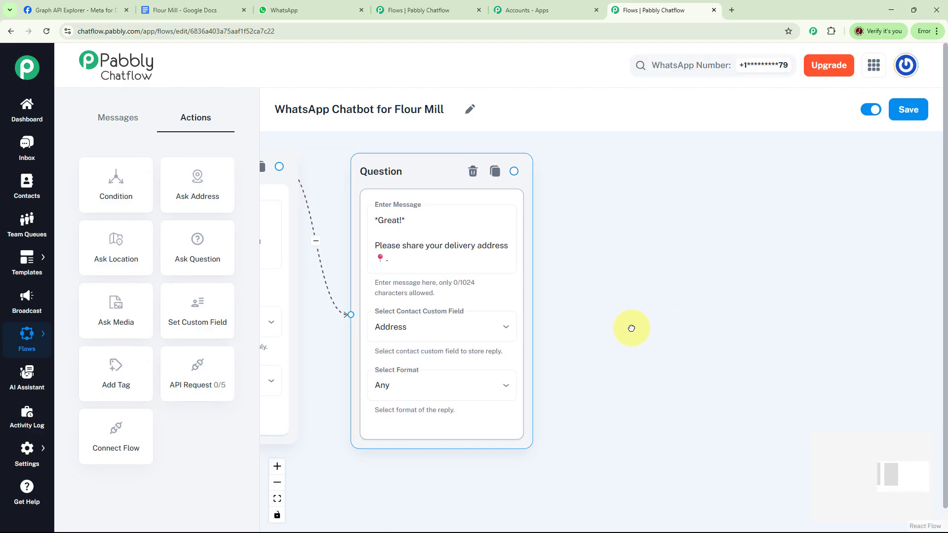
pyautogui.moveTo(631, 329); pyautogui.dragTo(569, 313)
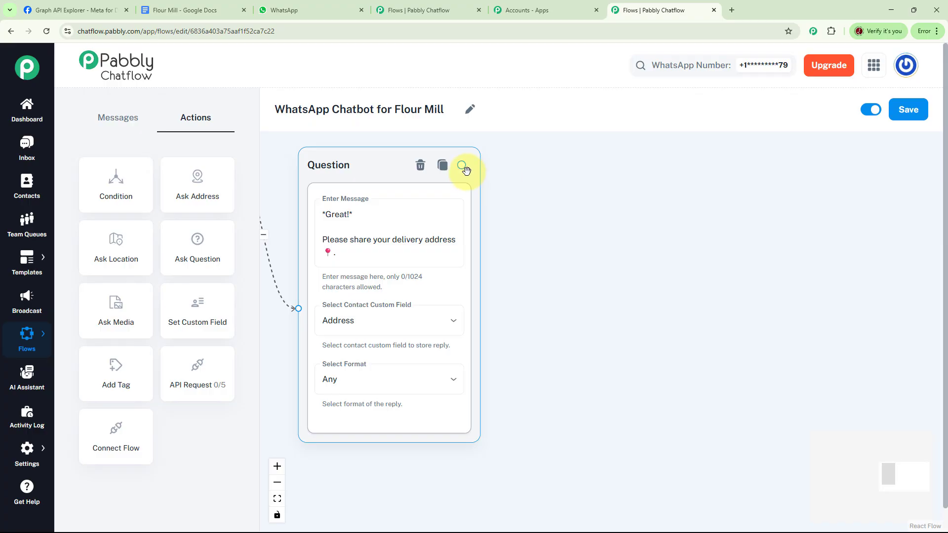
pyautogui.moveTo(462, 166); pyautogui.dragTo(573, 187)
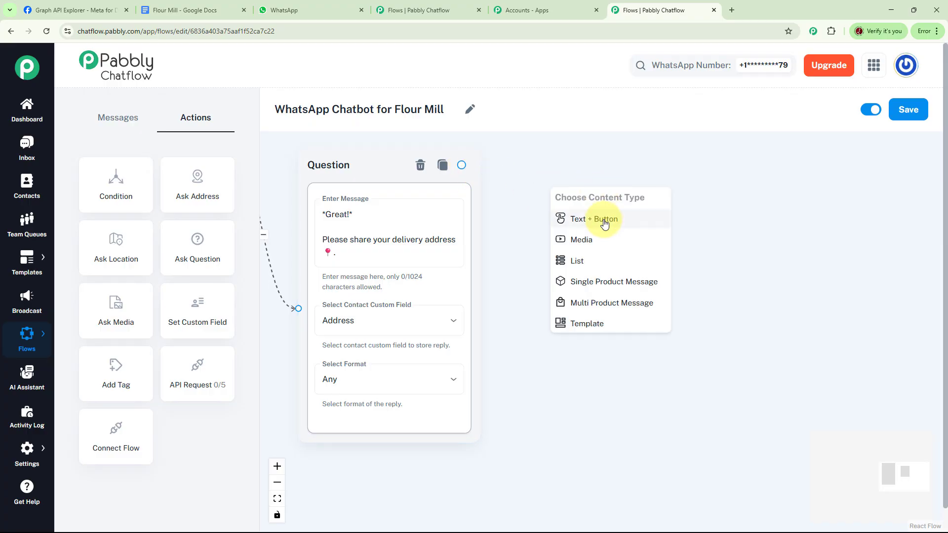
pyautogui.click(609, 218)
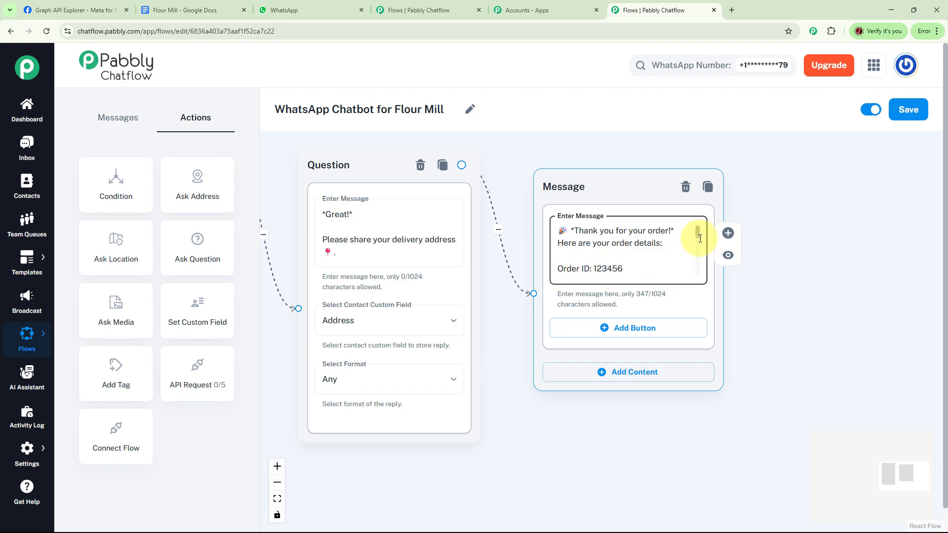
# Step: Read through the order confirmation message to its closing line and look over the bulk order branch back to the welcome menu
pyautogui.scroll(-1, 697, 233)
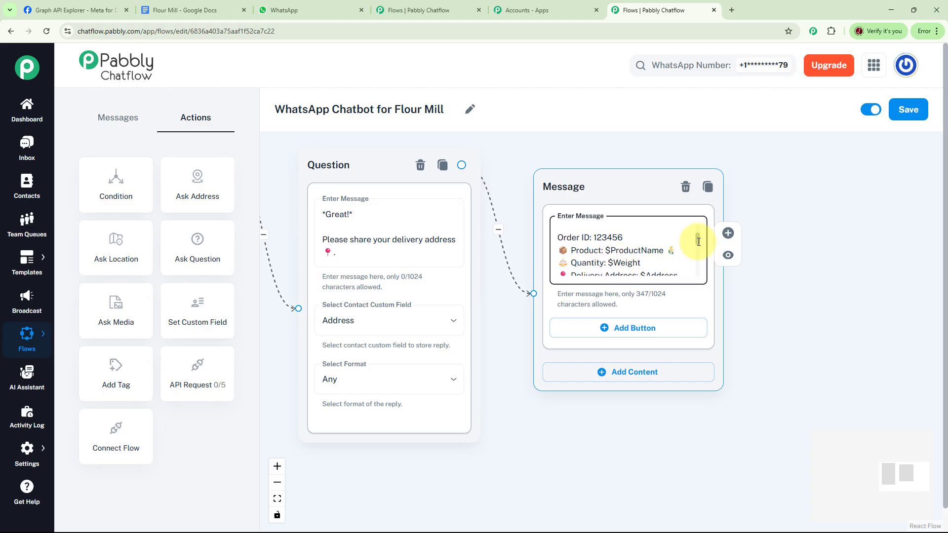
pyautogui.moveTo(699, 241); pyautogui.dragTo(697, 248)
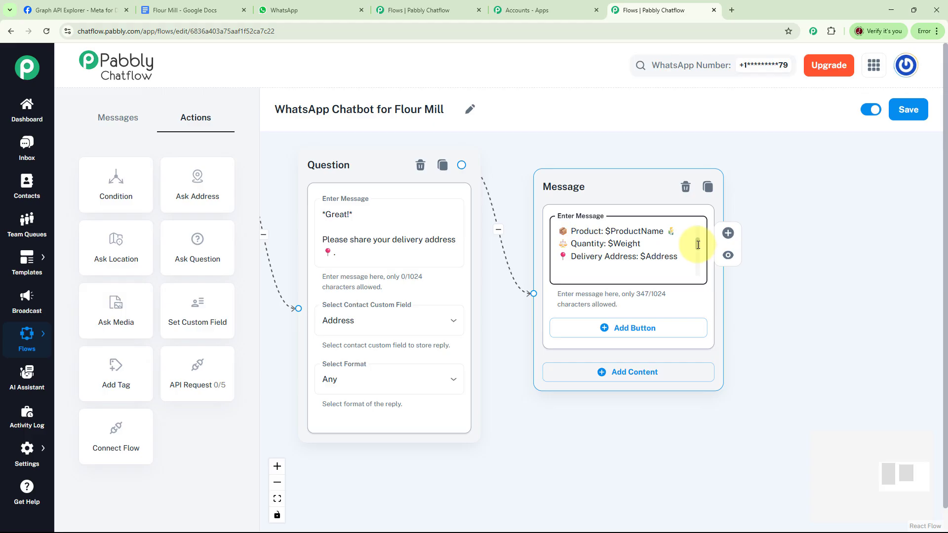
pyautogui.scroll(-2, 696, 247)
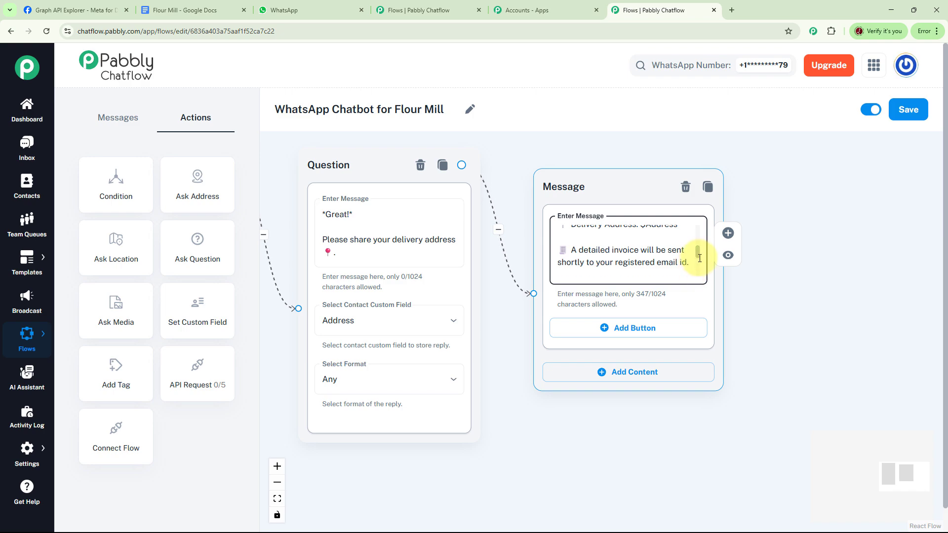
pyautogui.moveTo(700, 258); pyautogui.dragTo(701, 274)
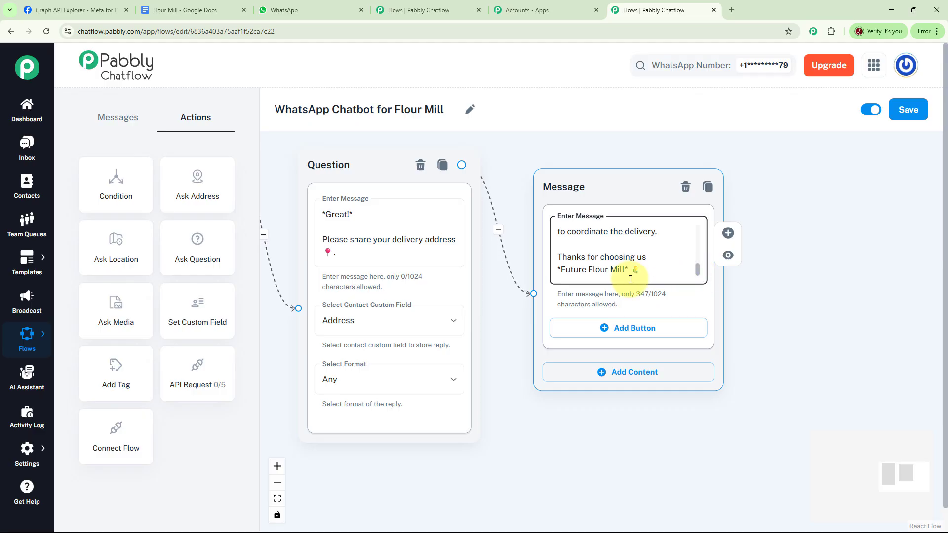
pyautogui.scroll(-5, 776, 317)
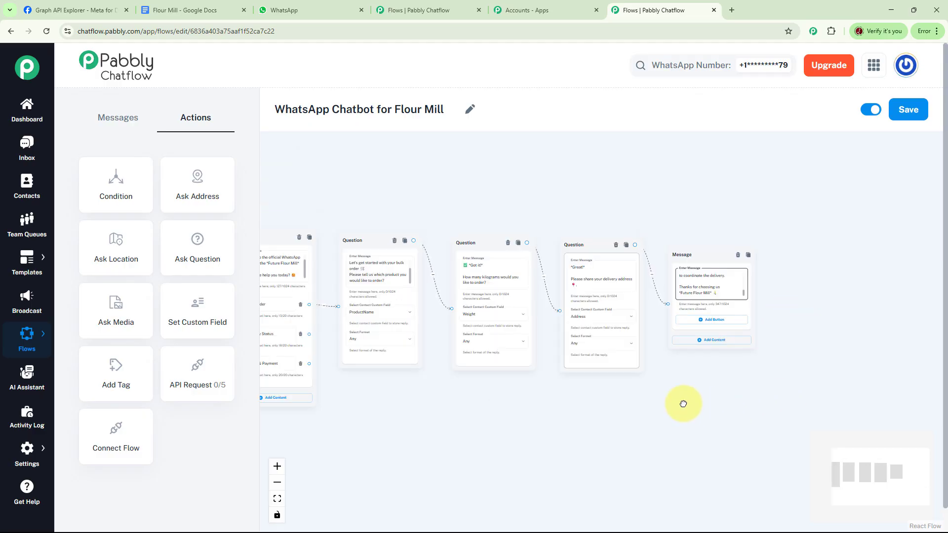
pyautogui.moveTo(683, 404); pyautogui.dragTo(771, 360)
pyautogui.scroll(3, 672, 372)
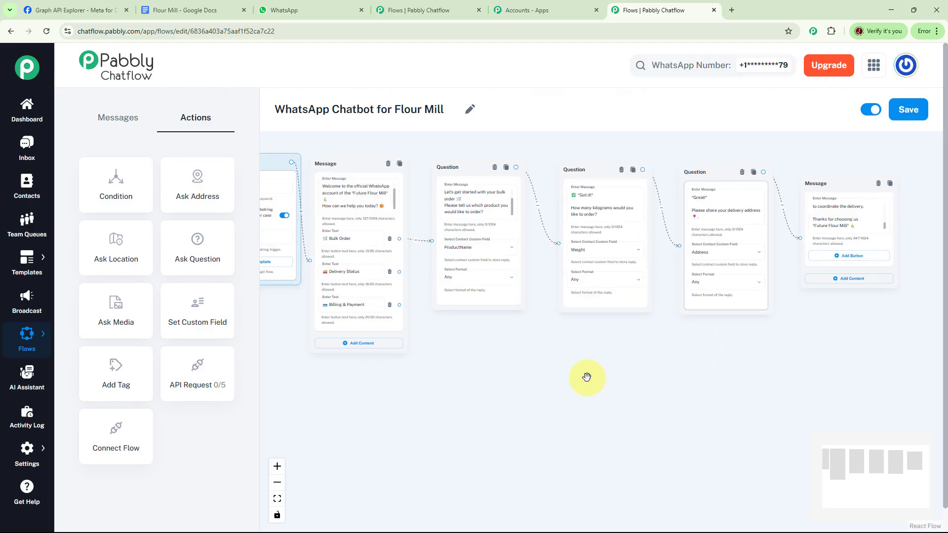
pyautogui.moveTo(659, 344); pyautogui.dragTo(670, 341)
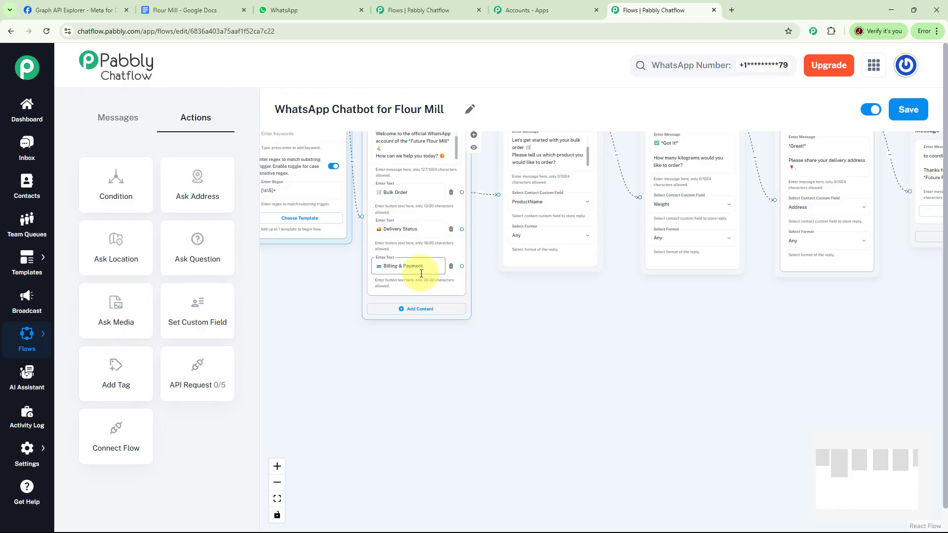
# Step: Add a question node linked from the Delivery Status button, with the message "🔎 Please enter your Order ID to track:"
pyautogui.scroll(2, 567, 316)
pyautogui.moveTo(567, 315); pyautogui.dragTo(597, 325)
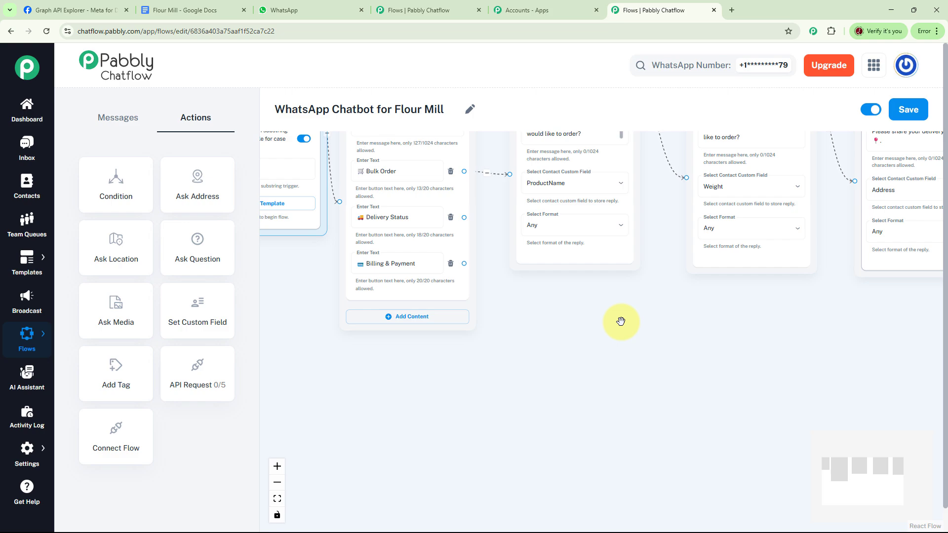
pyautogui.moveTo(203, 250); pyautogui.dragTo(579, 367)
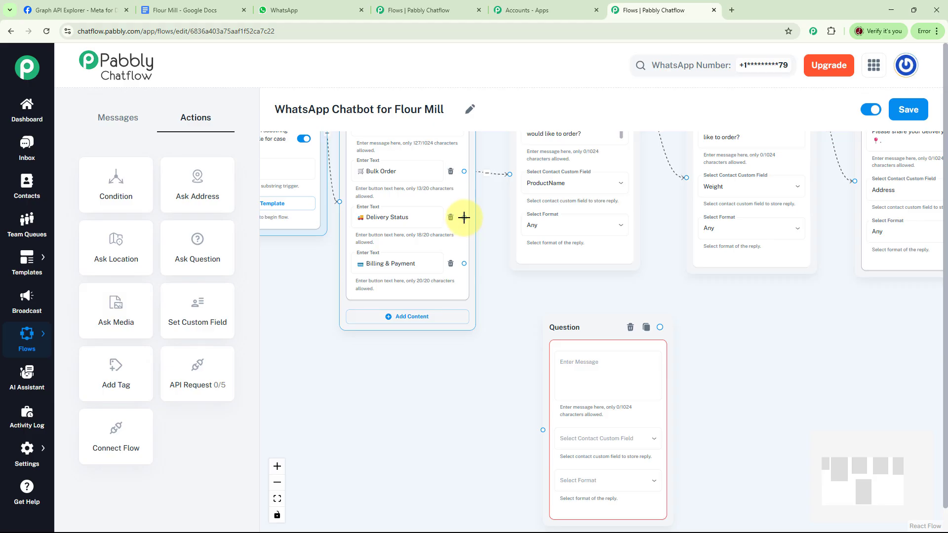
pyautogui.moveTo(464, 217); pyautogui.dragTo(524, 394)
pyautogui.click(569, 340)
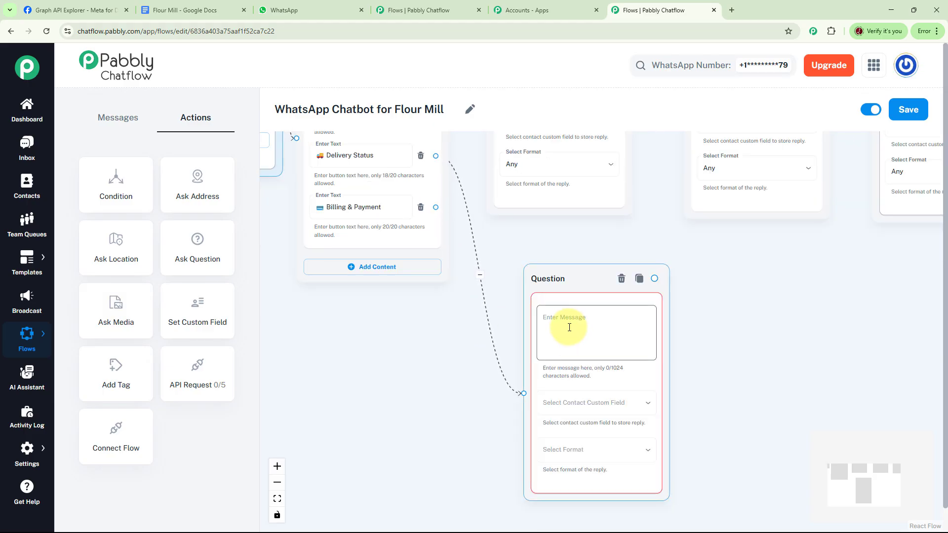
pyautogui.write('🔎 Please enter your Order ID to track:')
pyautogui.scroll(2, 599, 330)
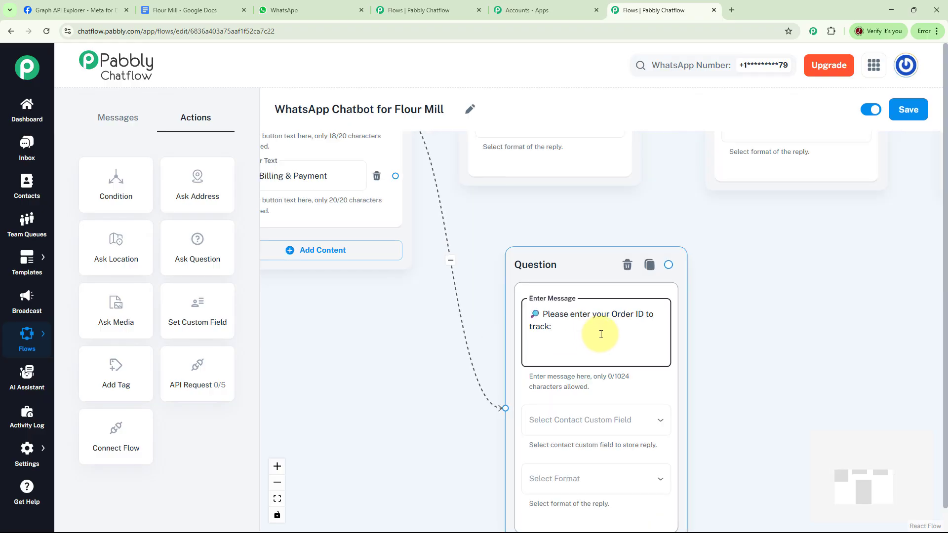
# Step: Store the order tracking question's reply in the OrderID custom field with the format Any
pyautogui.moveTo(592, 336); pyautogui.dragTo(567, 296)
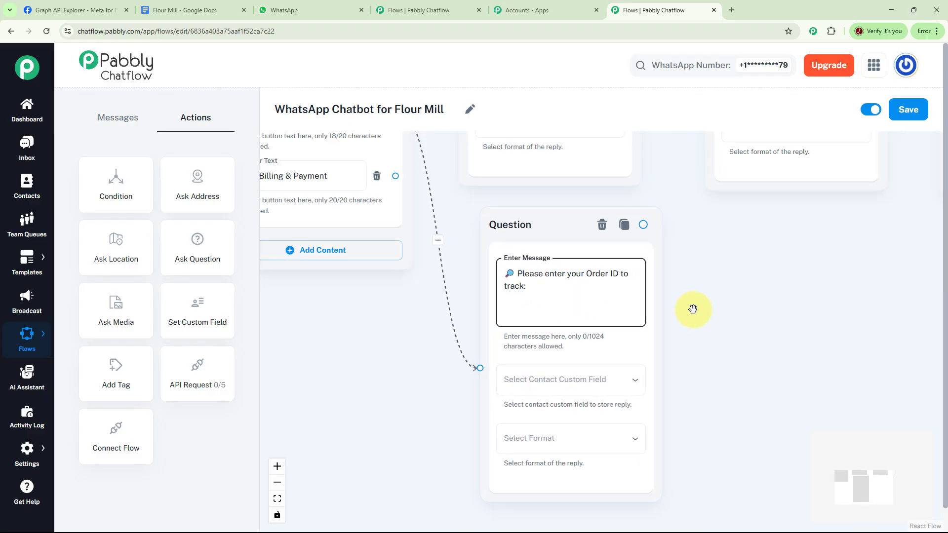
pyautogui.moveTo(692, 309); pyautogui.dragTo(686, 283)
pyautogui.click(626, 260)
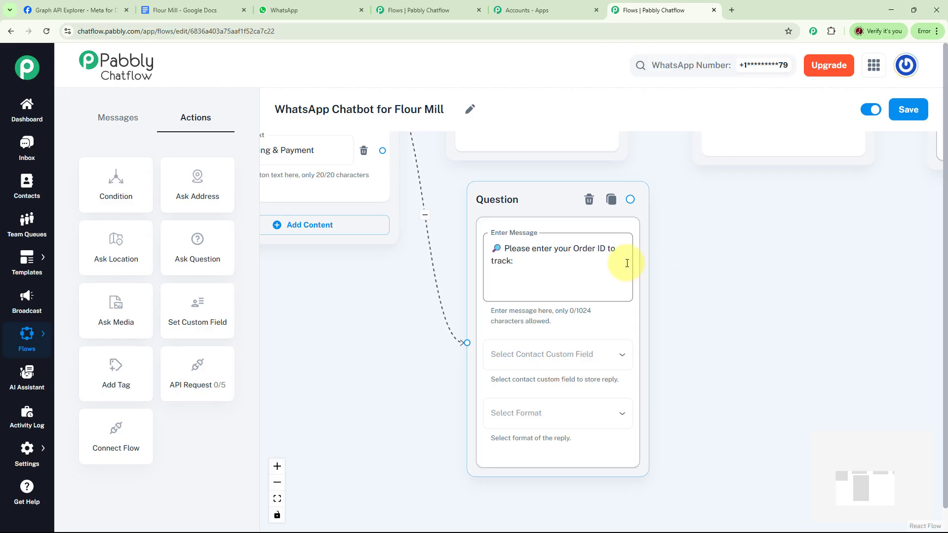
pyautogui.click(621, 362)
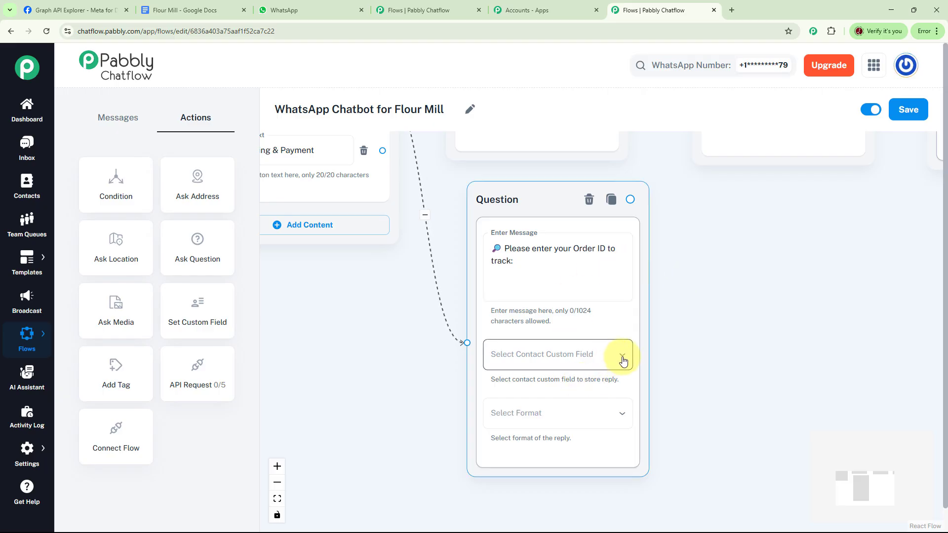
pyautogui.click(622, 358)
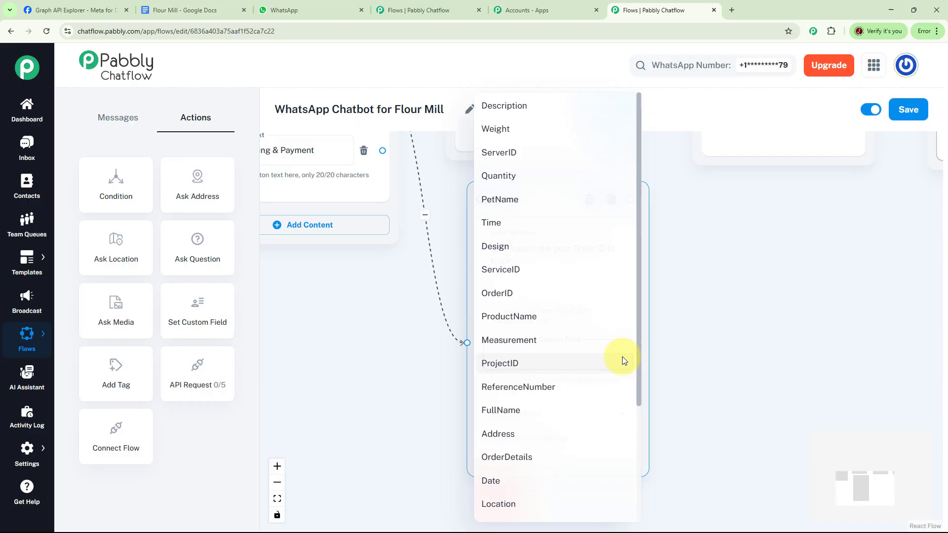
pyautogui.click(514, 298)
pyautogui.click(571, 413)
pyautogui.click(494, 369)
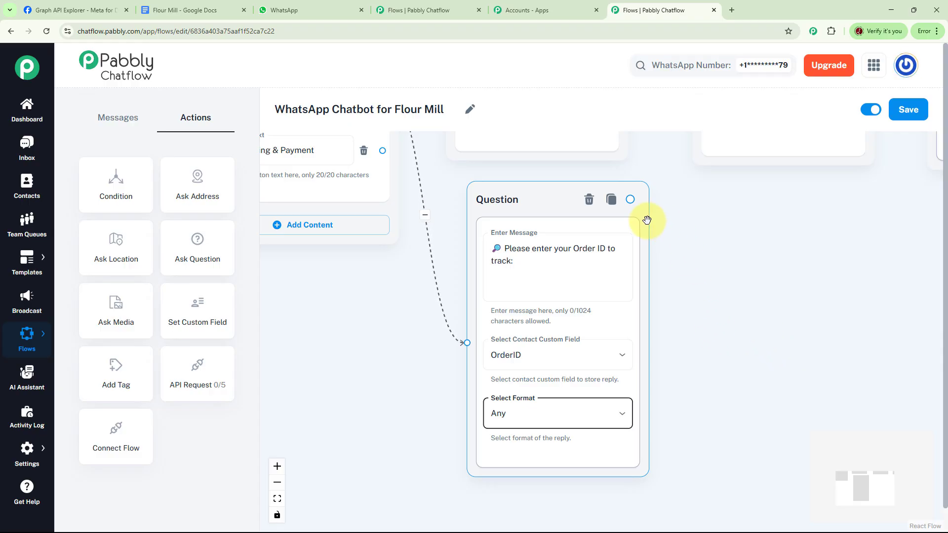
# Step: Connect a message to the order tracking question, saying order $OrderID is out for delivery, with estimated delivery 01 June 25 and *Future Flour Mill* regards
pyautogui.moveTo(630, 200); pyautogui.dragTo(783, 261)
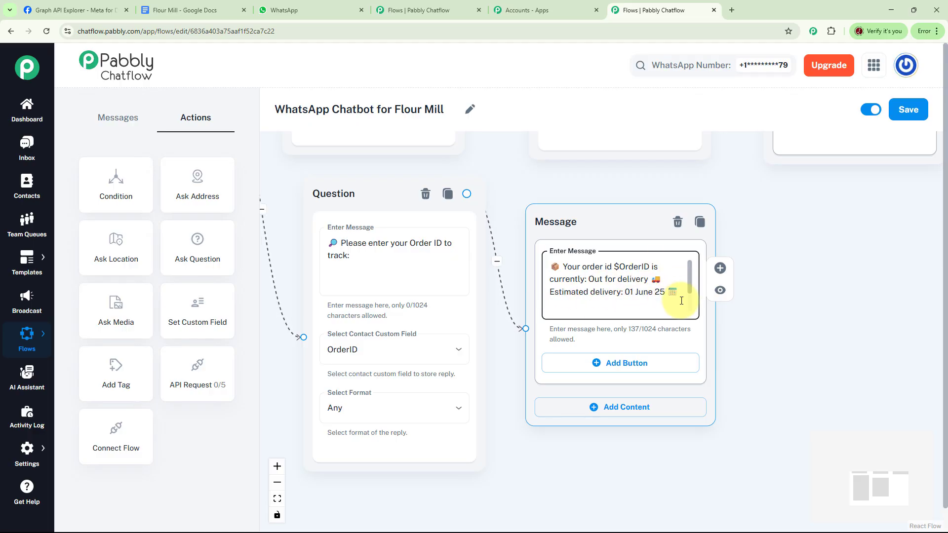
pyautogui.scroll(-2, 691, 288)
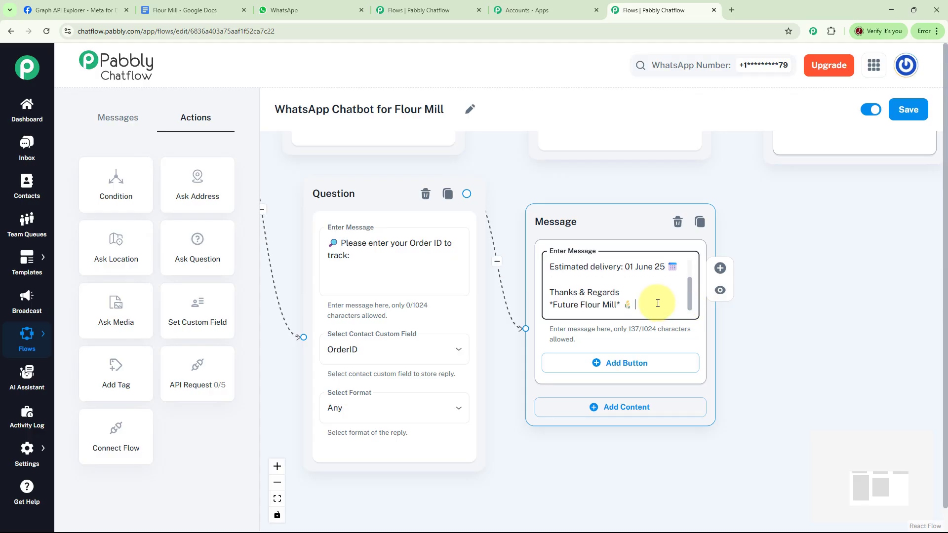
pyautogui.scroll(-6, 820, 330)
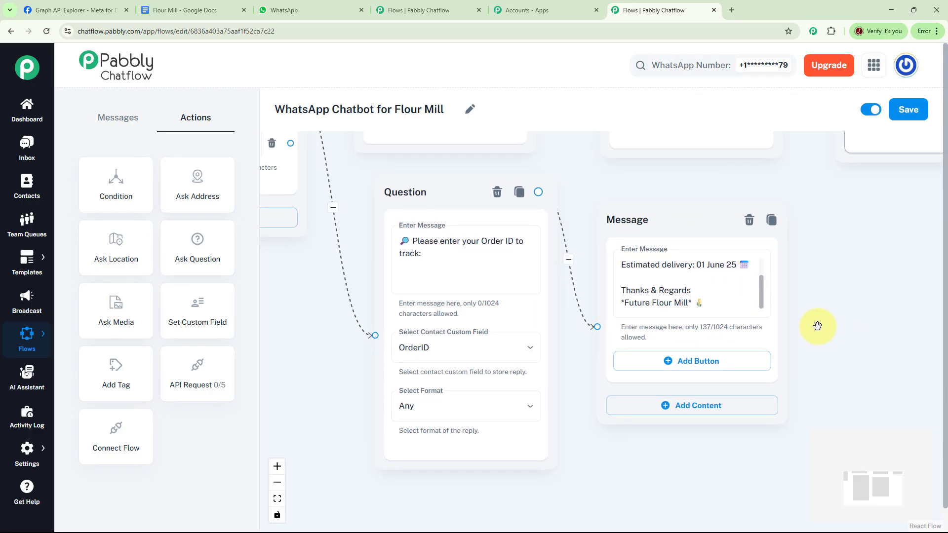
# Step: Add a question node linked from the Billing & Payment button, with the message "📩 Please enter your Order ID to fetch your invoice:"
pyautogui.scroll(3, 579, 324)
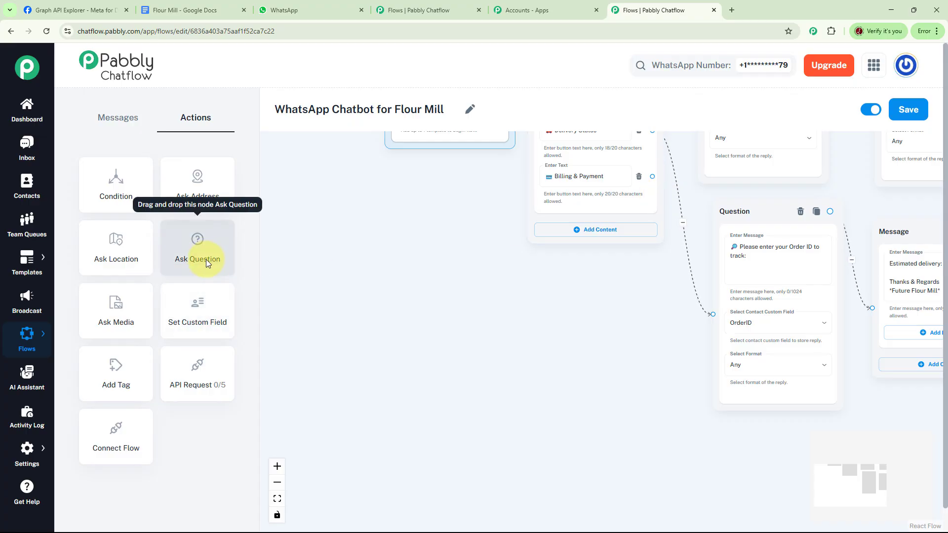
pyautogui.moveTo(207, 263); pyautogui.dragTo(387, 275)
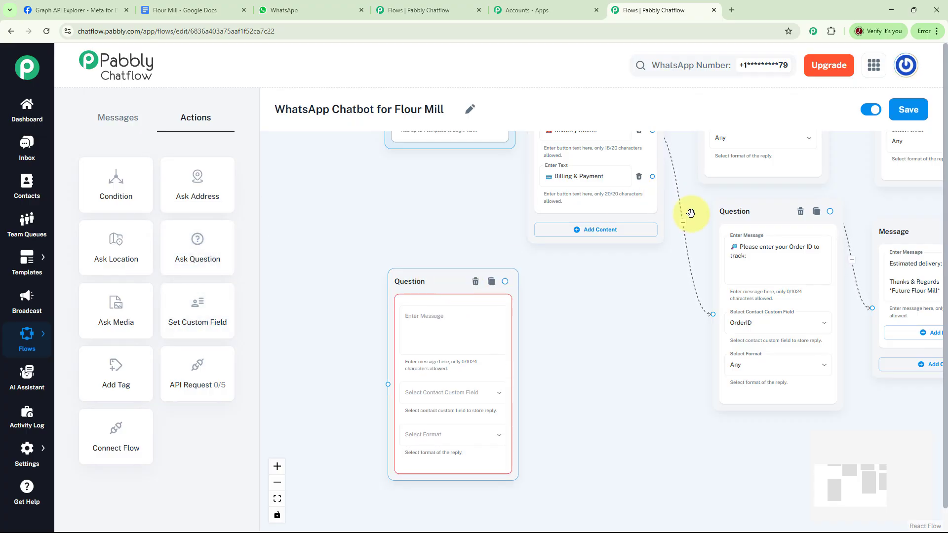
pyautogui.moveTo(652, 176); pyautogui.dragTo(529, 346)
pyautogui.scroll(3, 538, 345)
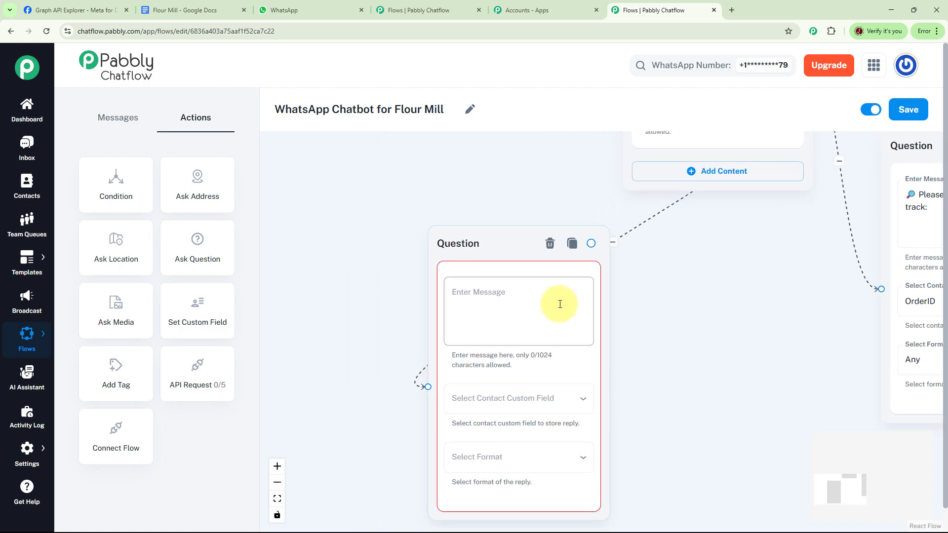
pyautogui.click(557, 306)
pyautogui.write('📥 Please enter your Order ID to fetch your invoice:')
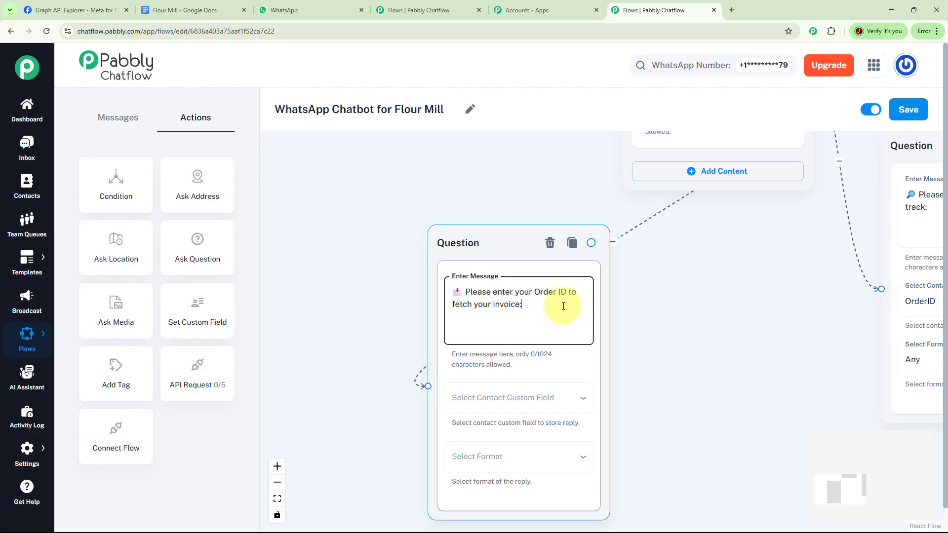
pyautogui.click(637, 324)
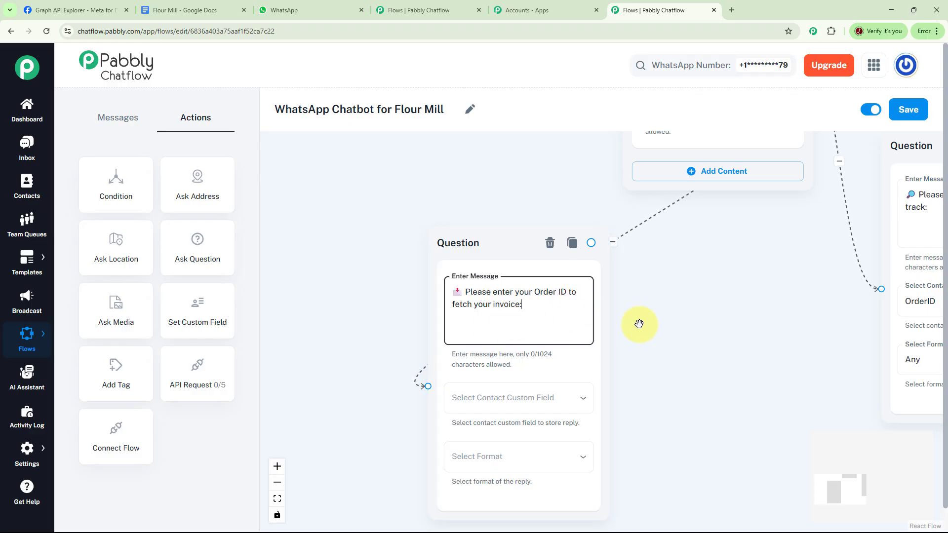
# Step: Store the invoice question's reply in the OrderID custom field with the format Any
pyautogui.moveTo(638, 324); pyautogui.dragTo(618, 278)
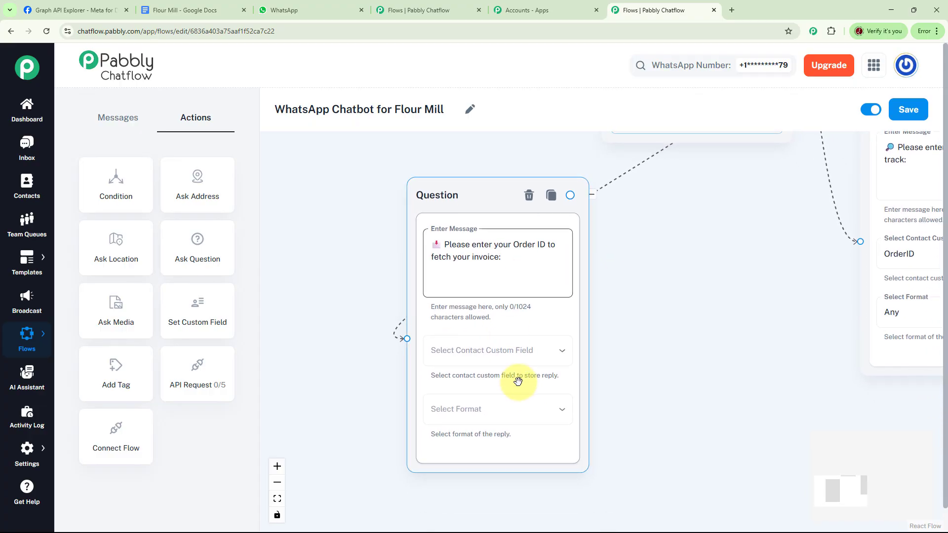
pyautogui.click(534, 354)
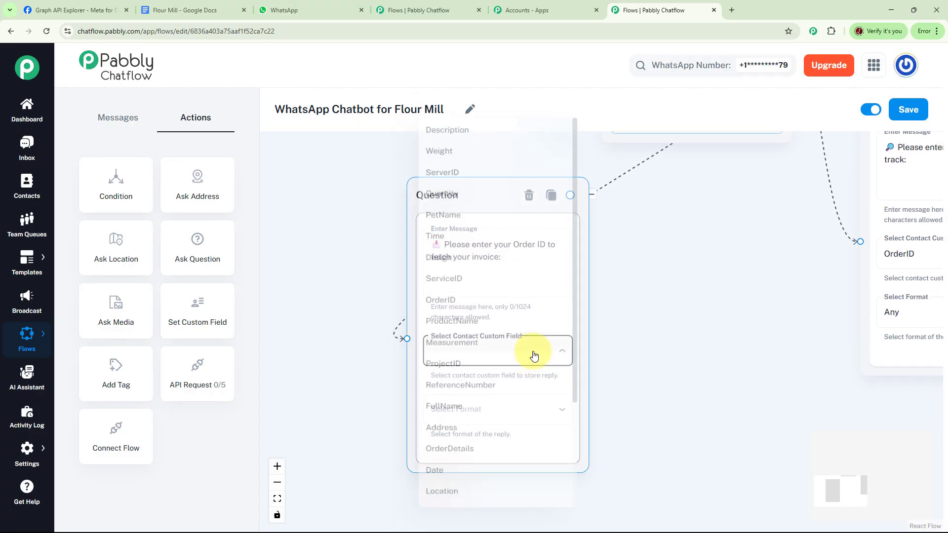
pyautogui.click(439, 293)
pyautogui.click(503, 409)
pyautogui.click(458, 381)
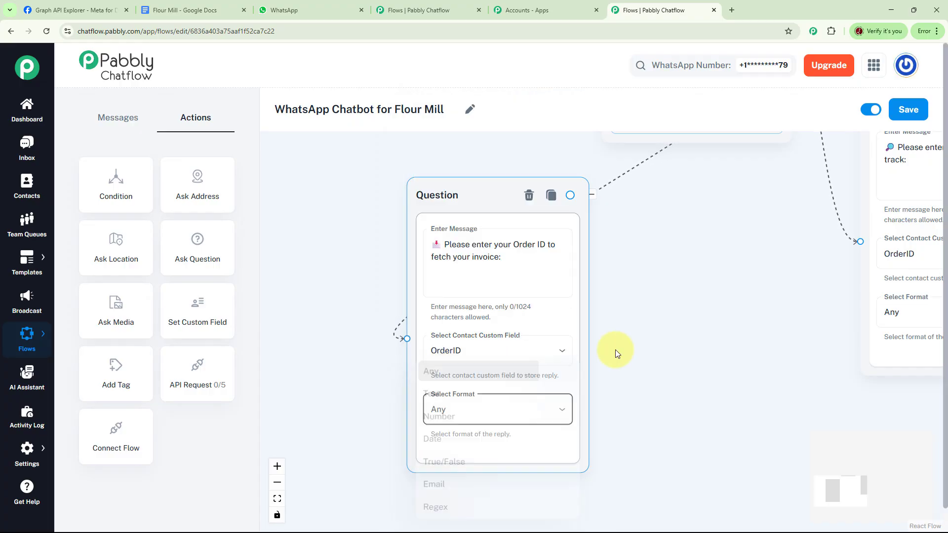
# Step: Connect a message to the invoice question, containing "✅ Here is your invoice for Order: $OrderID", the invoice link, the payment note and the regards
pyautogui.moveTo(631, 339); pyautogui.dragTo(587, 339)
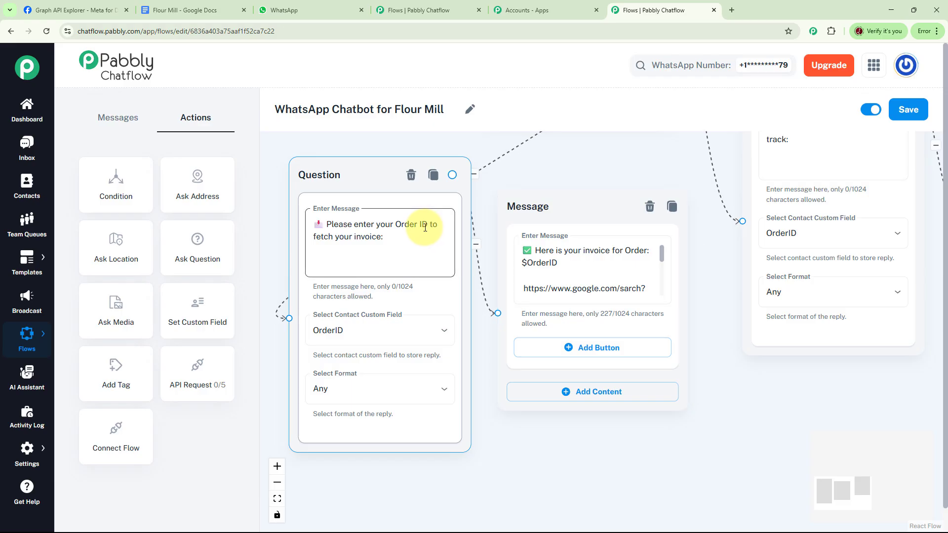
pyautogui.scroll(-3, 665, 266)
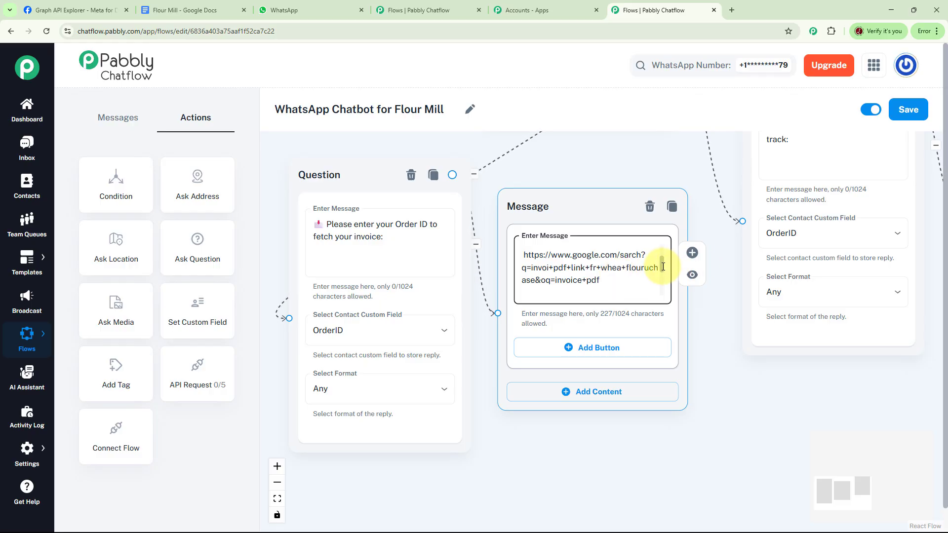
pyautogui.moveTo(663, 267); pyautogui.dragTo(668, 283)
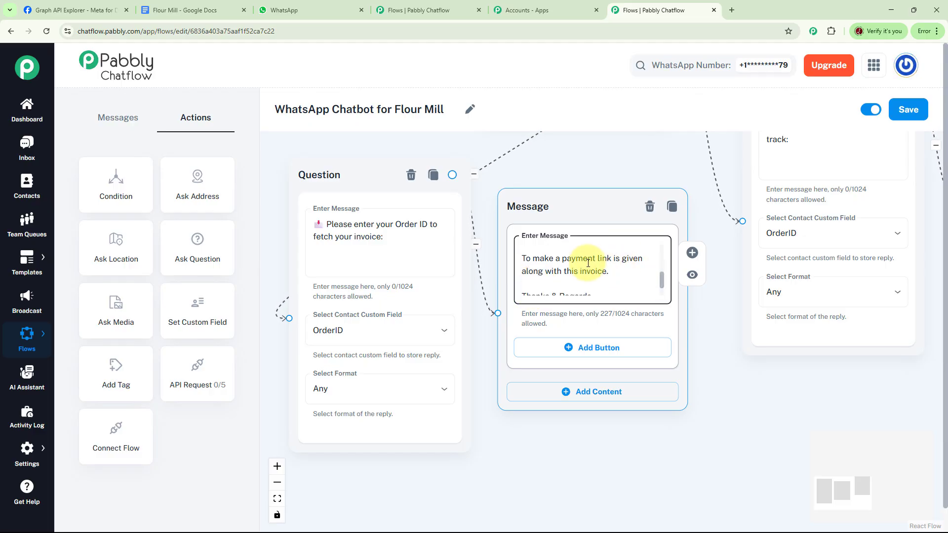
pyautogui.moveTo(662, 279); pyautogui.dragTo(662, 286)
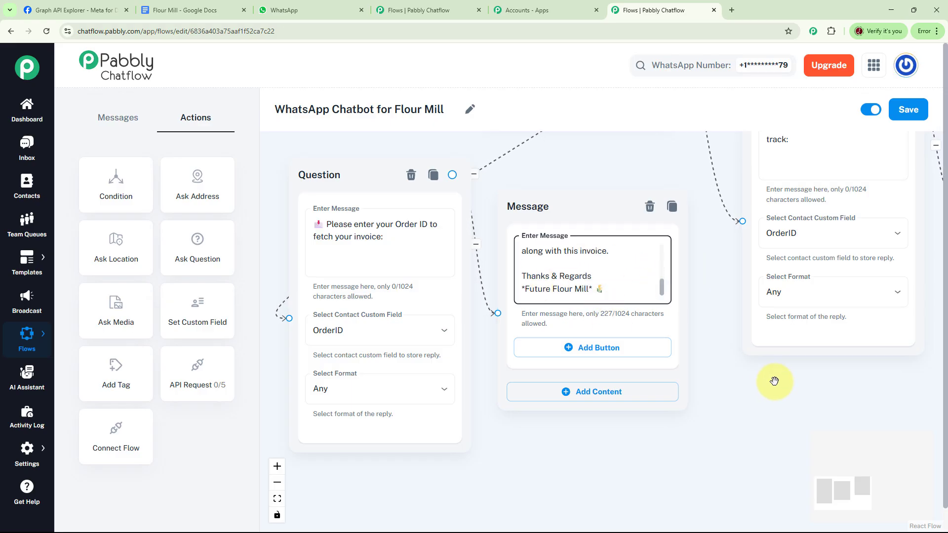
# Step: Look over the whole flow, checking the bulk order, delivery status and billing branches from the welcome menu to their closing messages
pyautogui.scroll(-5, 746, 380)
pyautogui.moveTo(759, 403); pyautogui.dragTo(595, 441)
pyautogui.scroll(-2, 796, 398)
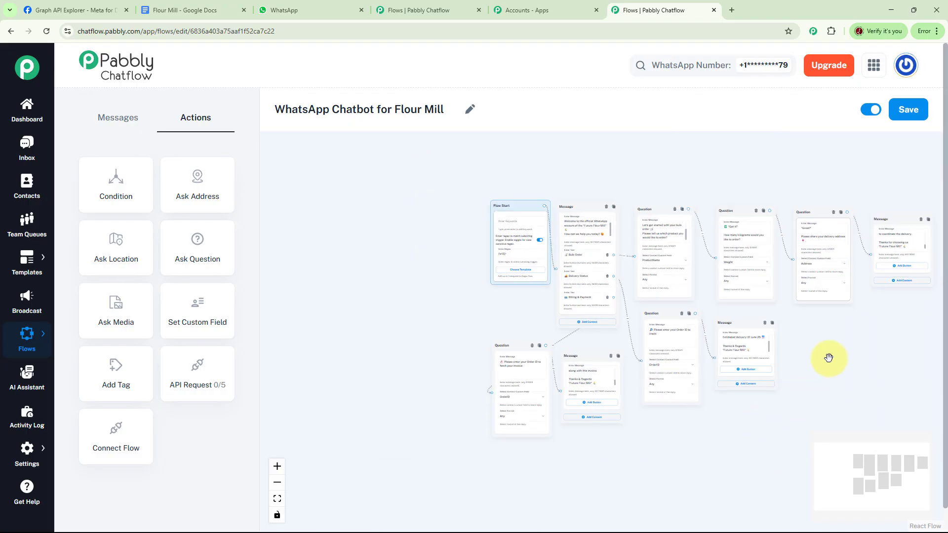
pyautogui.moveTo(785, 351); pyautogui.dragTo(772, 396)
pyautogui.scroll(3, 702, 344)
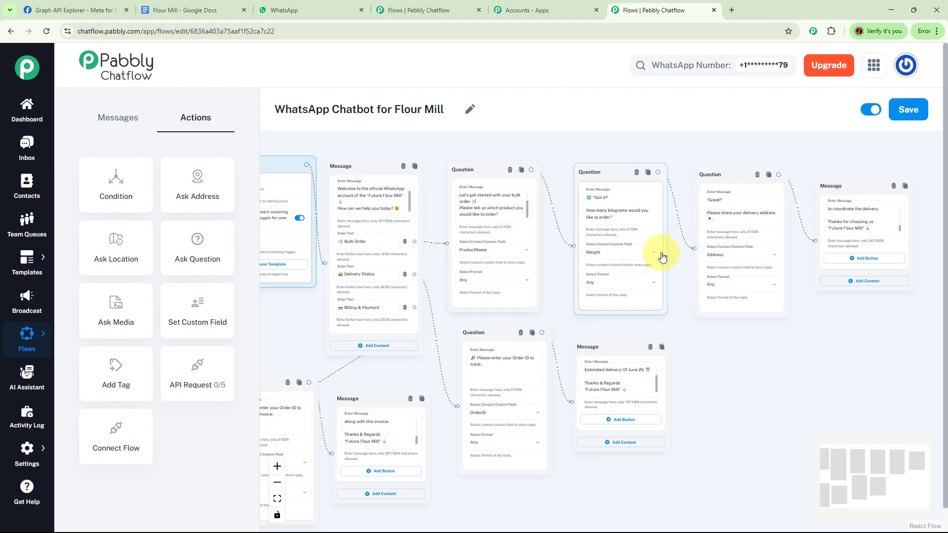
pyautogui.scroll(3, 778, 355)
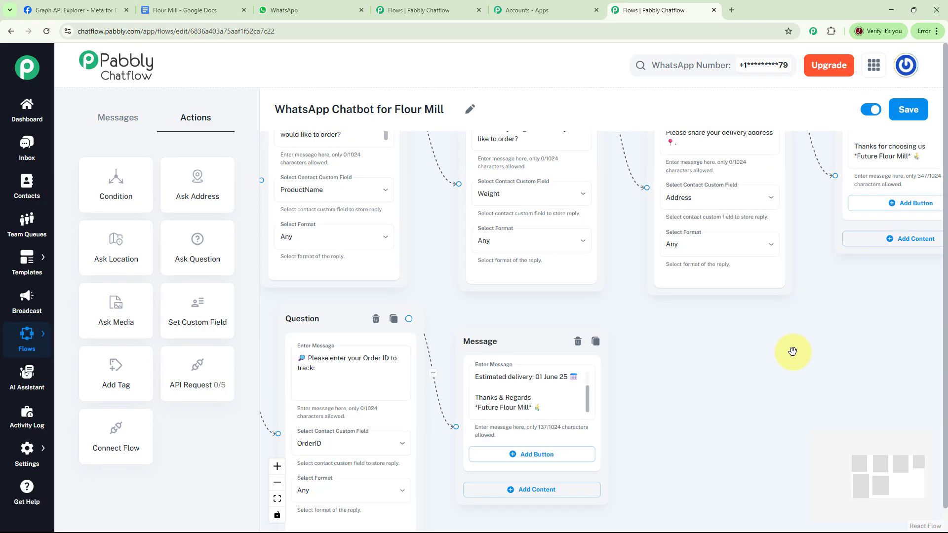
pyautogui.moveTo(792, 351); pyautogui.dragTo(759, 386)
pyautogui.moveTo(798, 338); pyautogui.dragTo(776, 392)
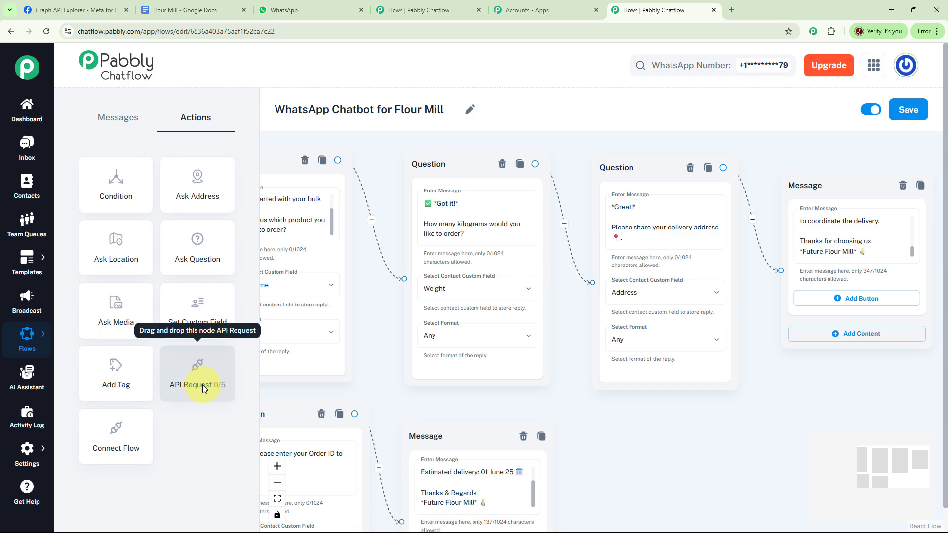
# Step: Insert an API Request node between the delivery address question and the bulk order's closing message, linking it to both
pyautogui.moveTo(882, 178); pyautogui.dragTo(933, 175)
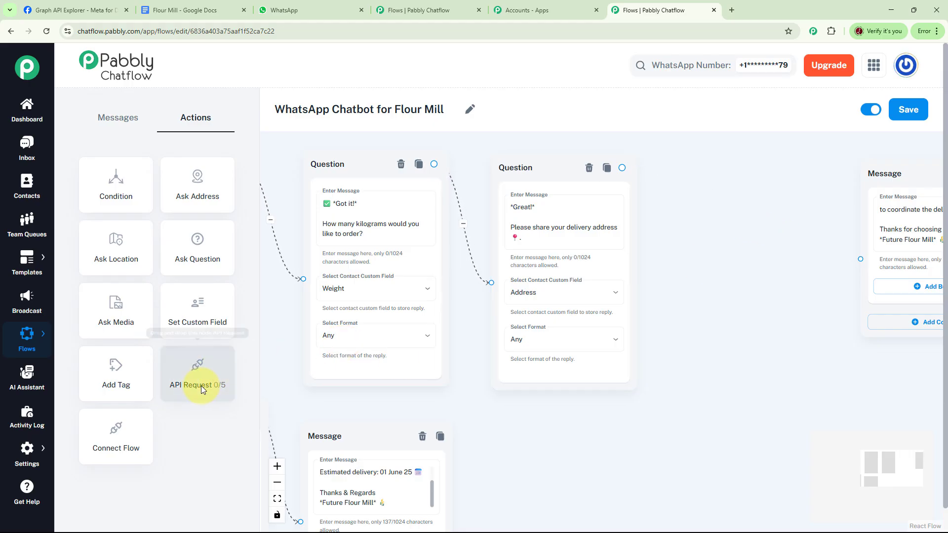
pyautogui.moveTo(203, 381); pyautogui.dragTo(772, 267)
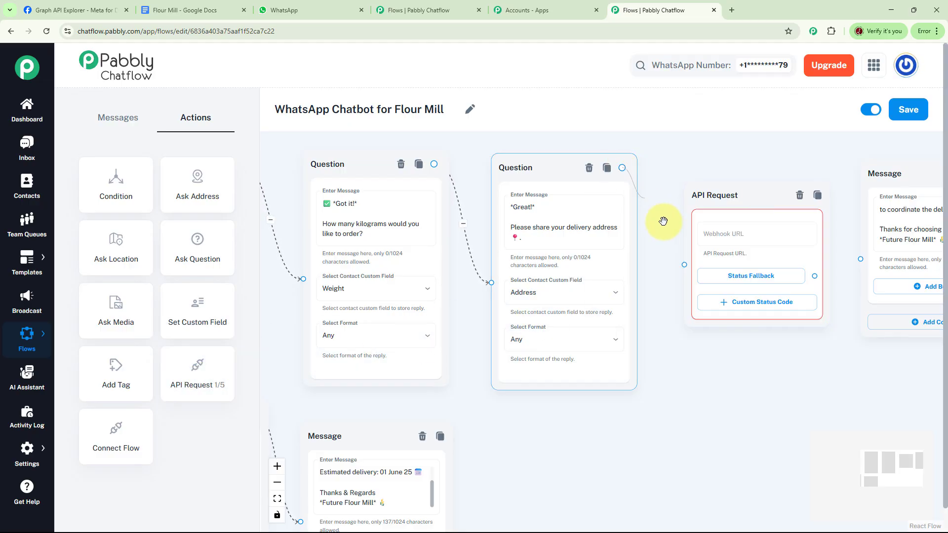
pyautogui.moveTo(663, 220); pyautogui.dragTo(684, 265)
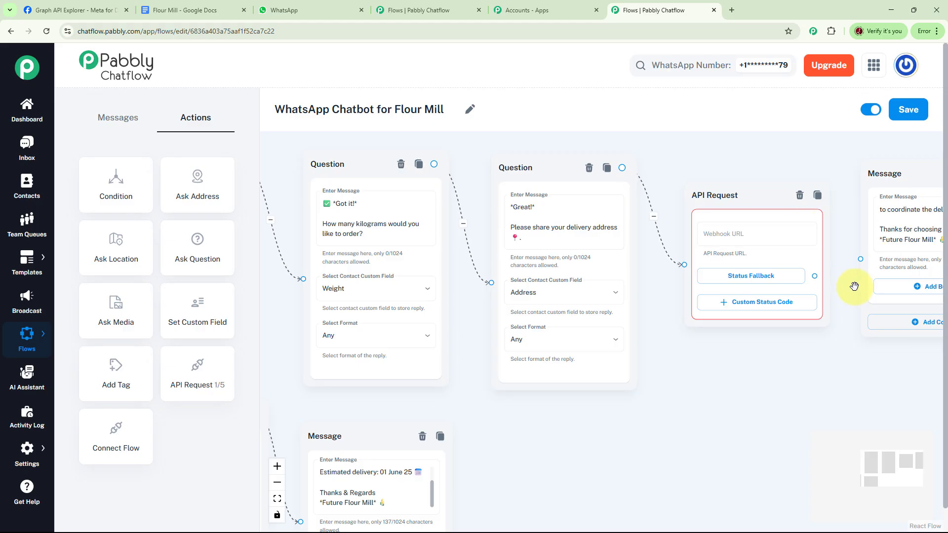
pyautogui.moveTo(814, 276); pyautogui.dragTo(861, 258)
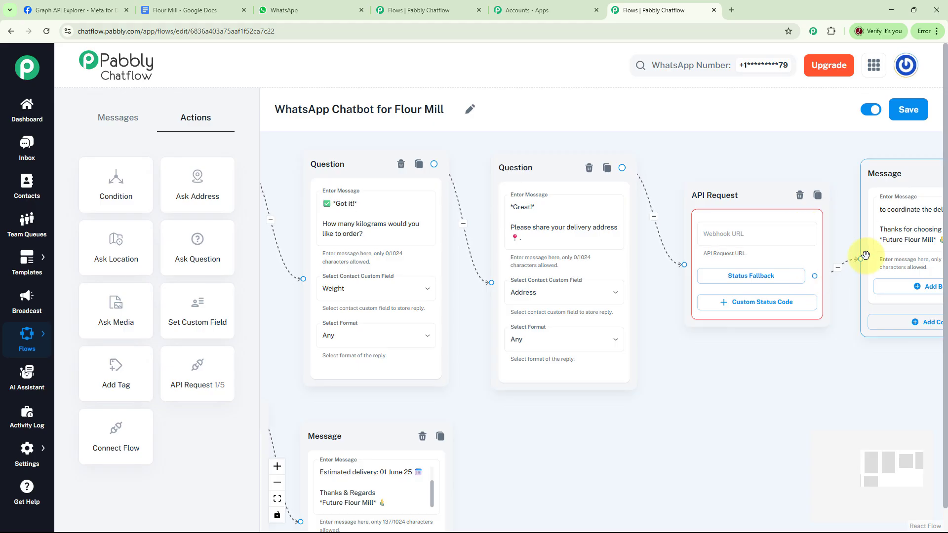
pyautogui.click(711, 238)
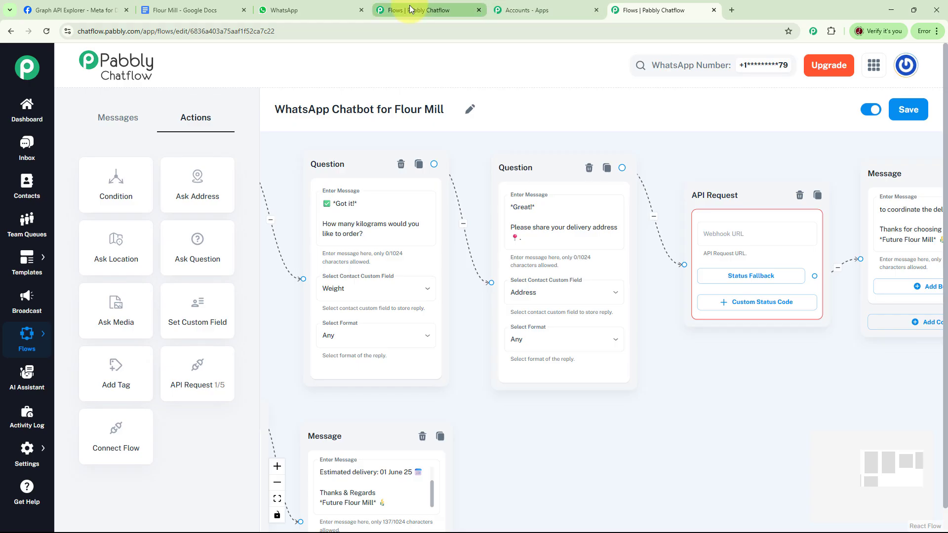
# Step: Switch to the Pabbly apps page and access Pabbly Connect
pyautogui.click(527, 11)
pyautogui.scroll(3, 275, 251)
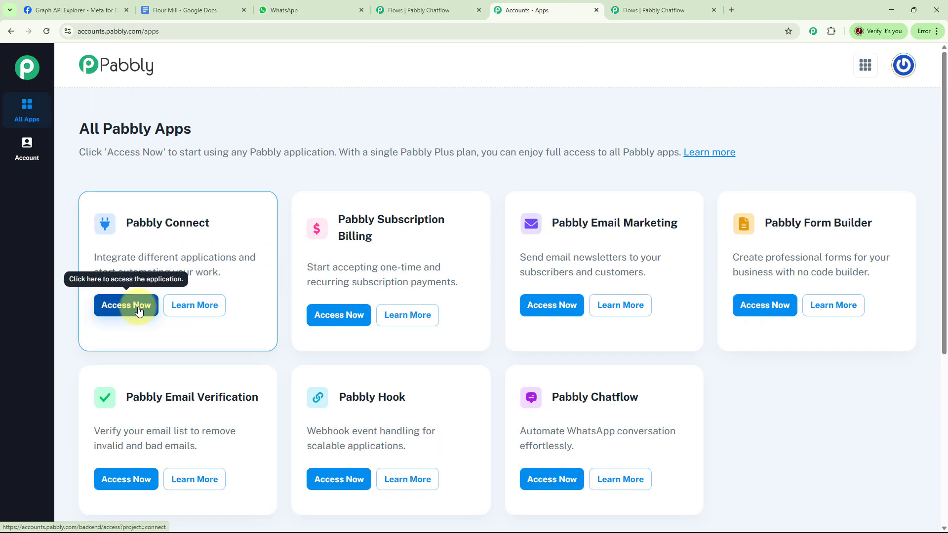
pyautogui.click(139, 311)
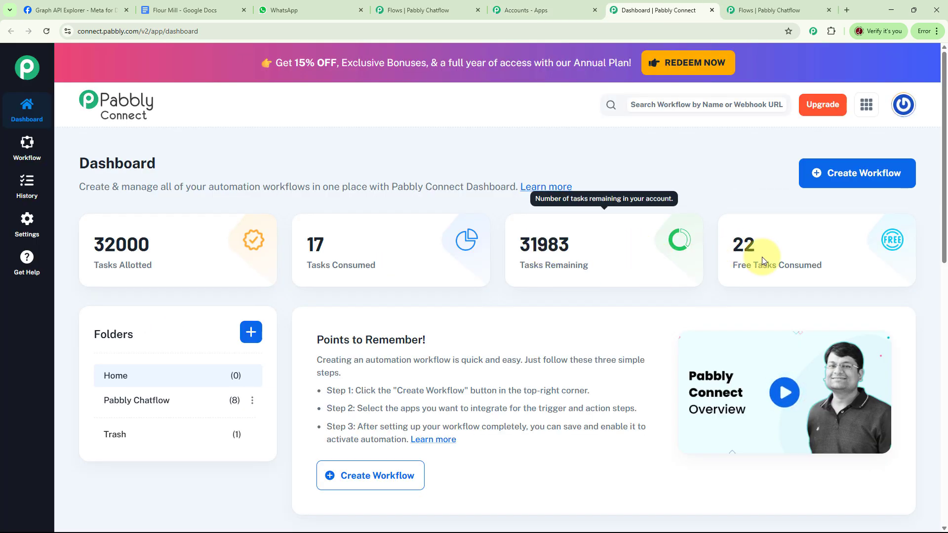
# Step: Create a workflow named "Flour Mill" in the Pabbly Chatflow folder
pyautogui.click(863, 177)
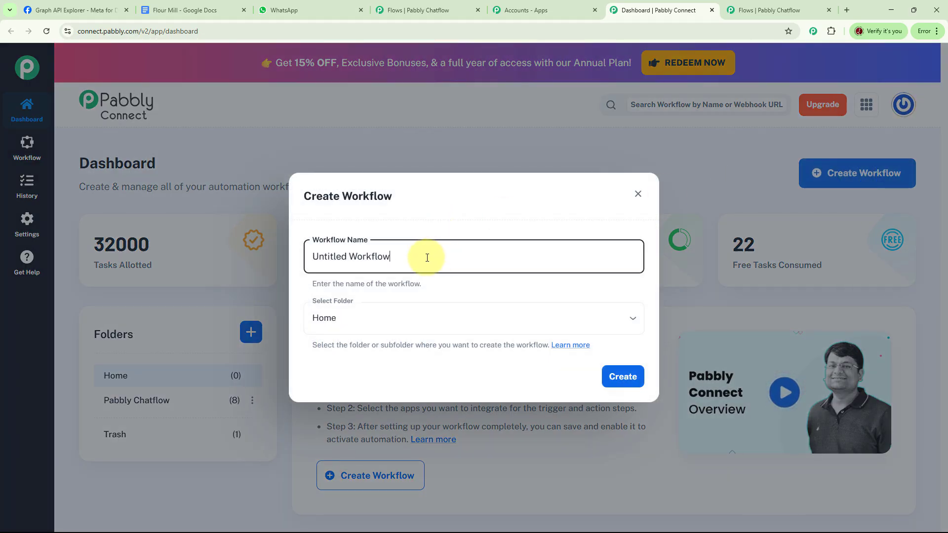
pyautogui.press('BackSpace')
pyautogui.press('BackSpace')
pyautogui.press('BackSpace')
pyautogui.press('BackSpace')
pyautogui.press('BackSpace')
pyautogui.press('BackSpace')
pyautogui.press('BackSpace')
pyautogui.press('BackSpace')
pyautogui.press('BackSpace')
pyautogui.press('BackSpace')
pyautogui.press('BackSpace')
pyautogui.press('BackSpace')
pyautogui.press('BackSpace')
pyautogui.press('BackSpace')
pyautogui.press('BackSpace')
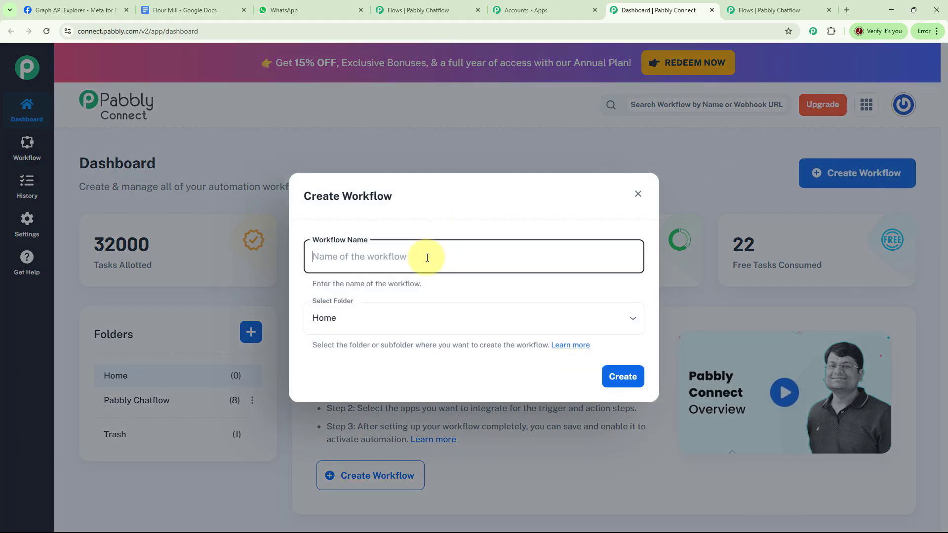
pyautogui.write('Flour Mill')
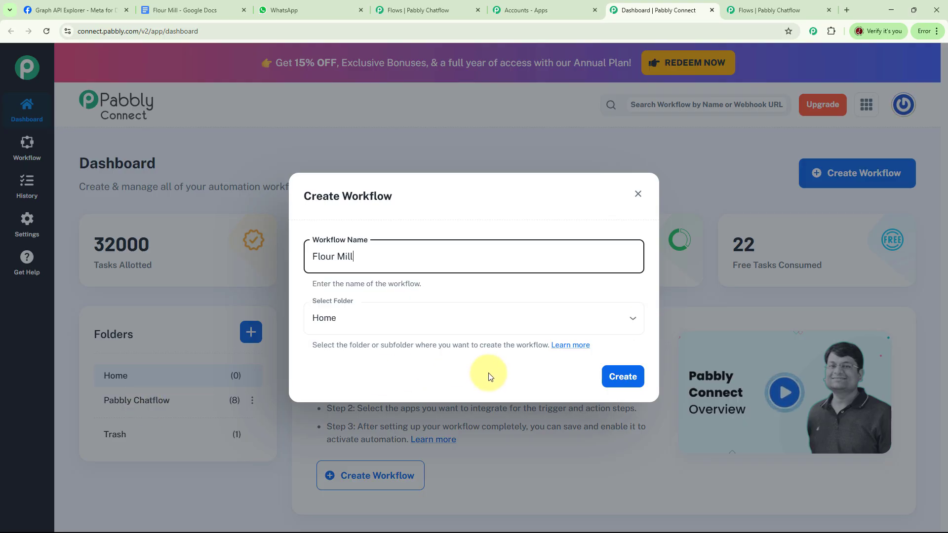
pyautogui.click(629, 317)
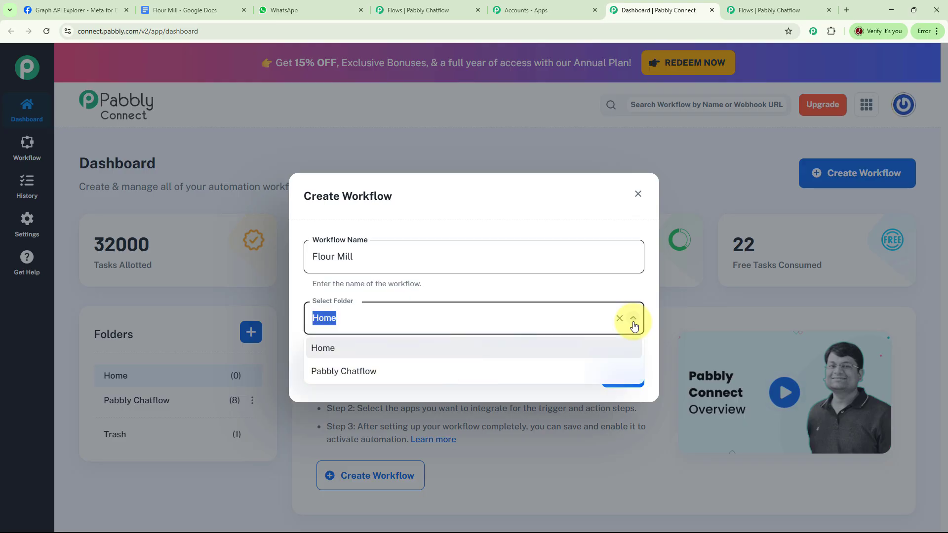
pyautogui.click(360, 369)
pyautogui.click(627, 379)
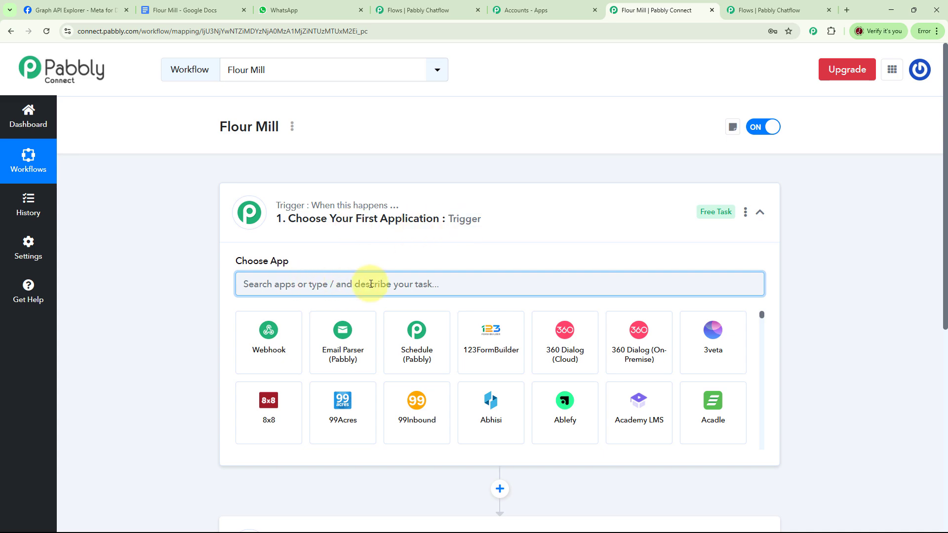
# Step: Set the workflow's trigger to Webhook by Pabbly with the event Catch Webhook (Preferred), and copy its webhook URL
pyautogui.click(277, 355)
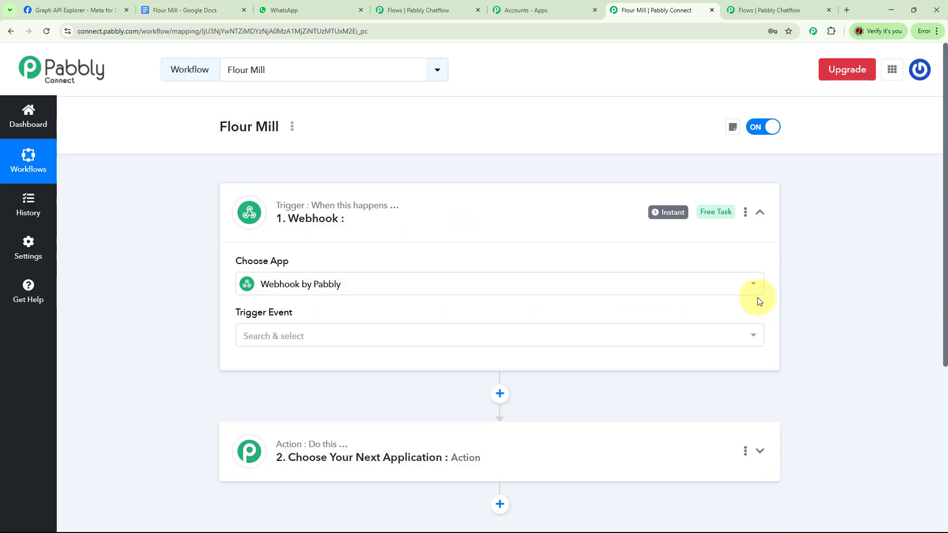
pyautogui.click(277, 336)
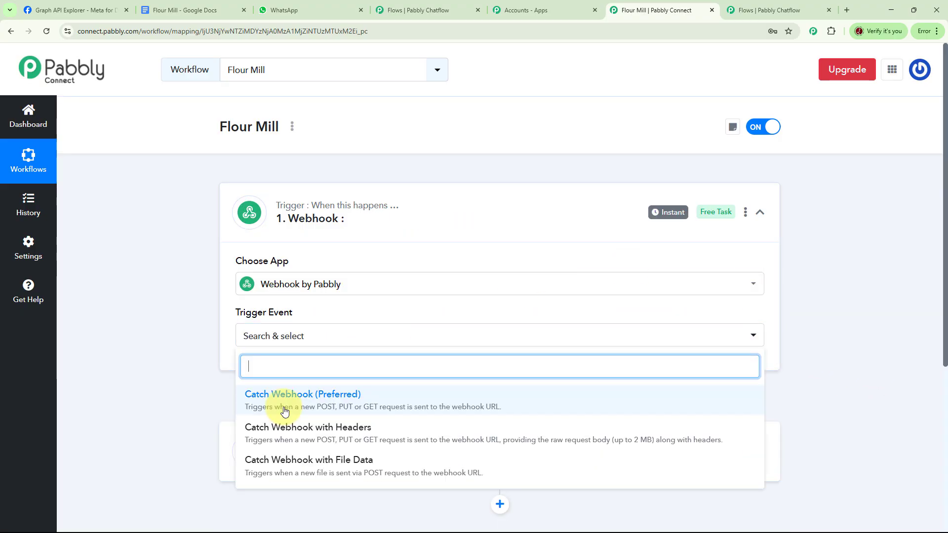
pyautogui.click(257, 400)
pyautogui.scroll(-2, 556, 334)
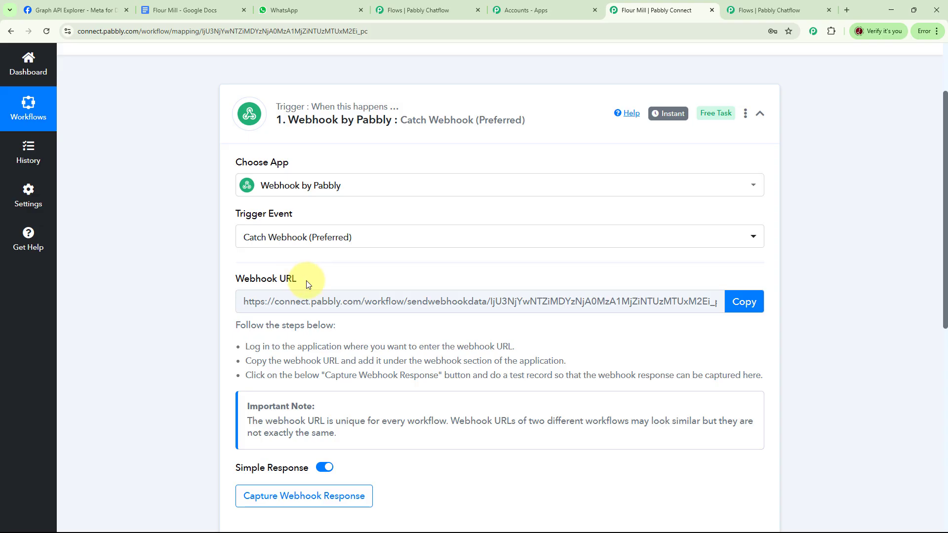
pyautogui.click(744, 302)
# Step: Back in the Pabbly Chatflow flow, give the API Request node the copied webhook URL and the POST method
pyautogui.click(762, 10)
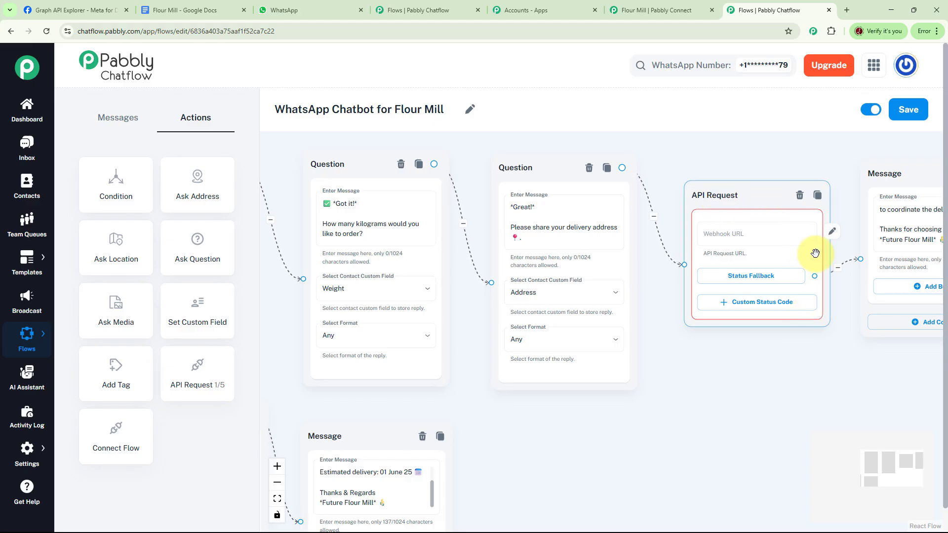
pyautogui.click(832, 231)
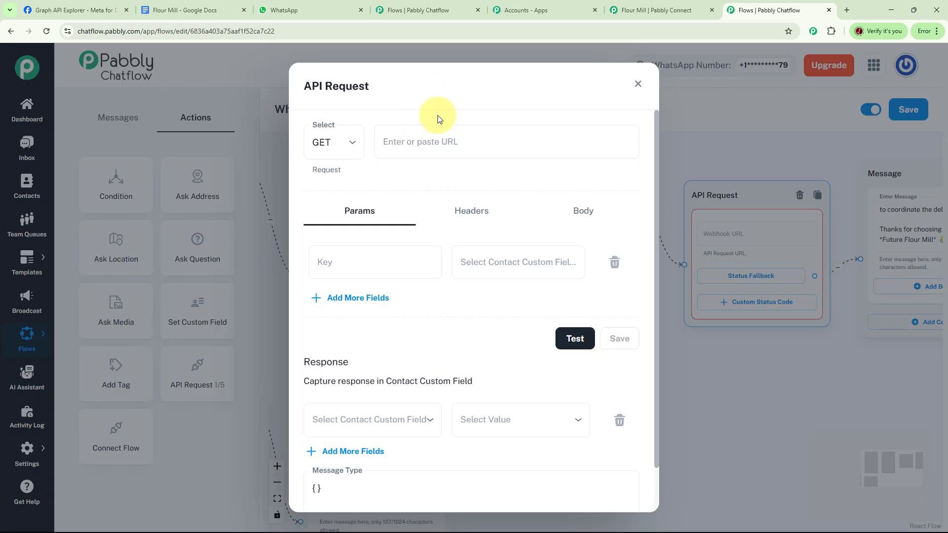
pyautogui.click(638, 83)
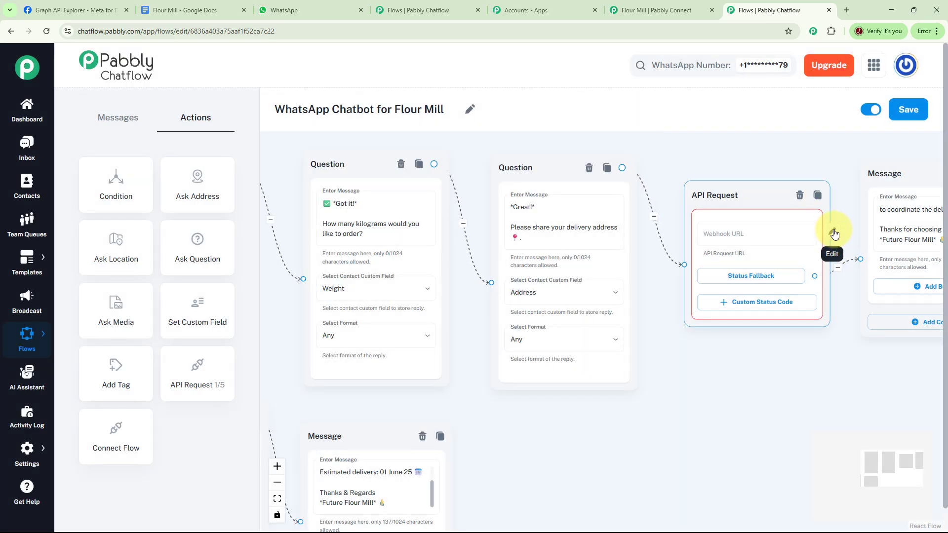
pyautogui.click(832, 232)
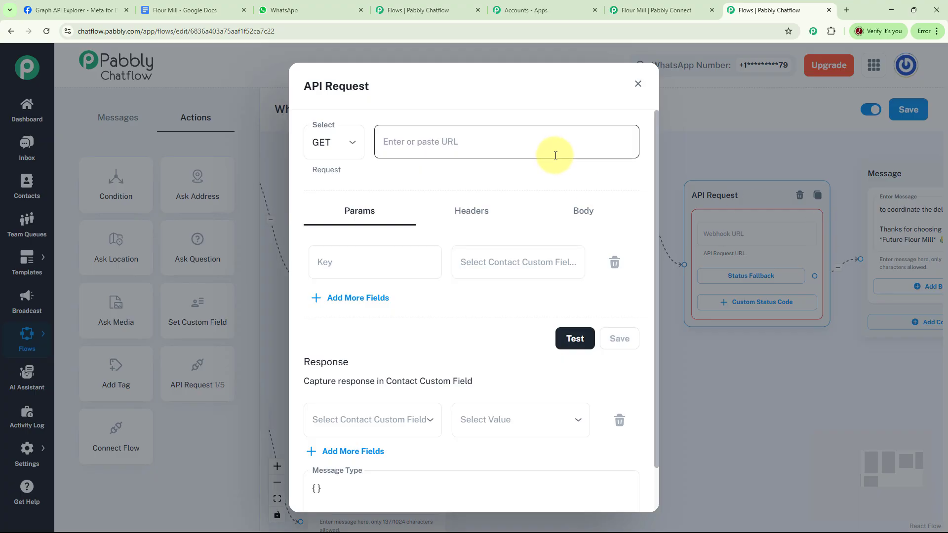
pyautogui.click(459, 141)
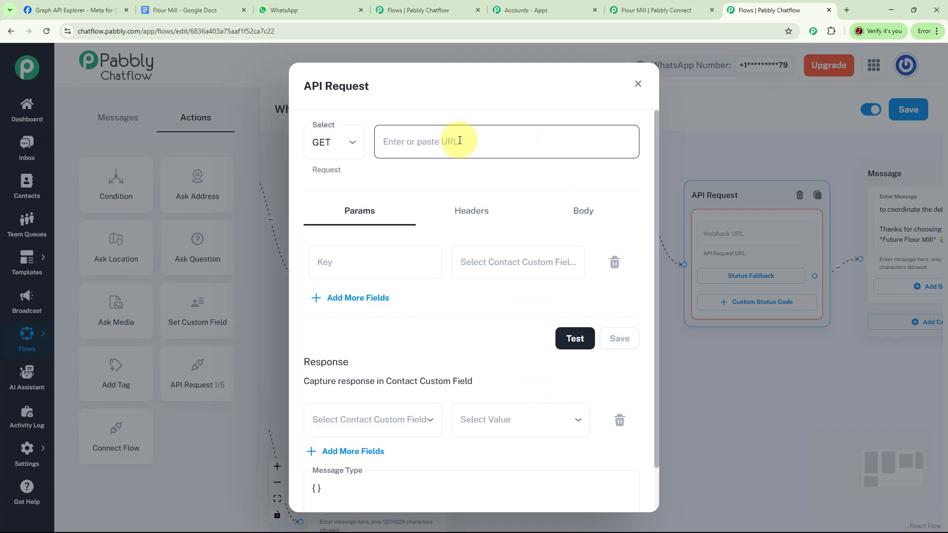
pyautogui.hotkey('ctrl', 'v')
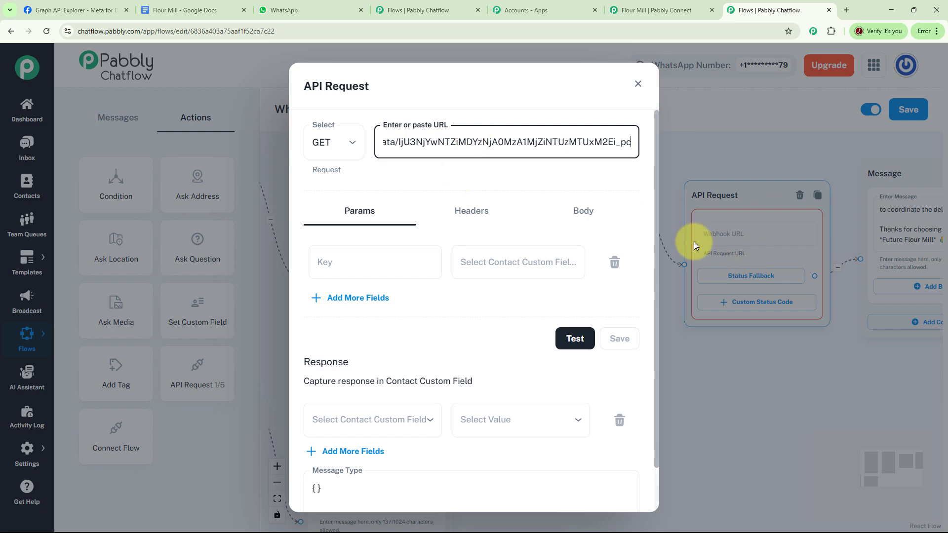
pyautogui.click(352, 144)
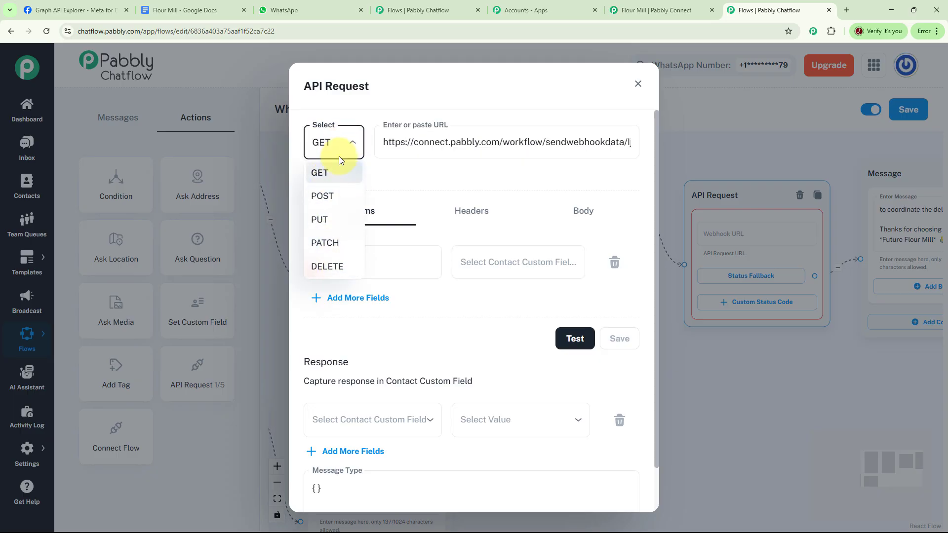
pyautogui.click(329, 197)
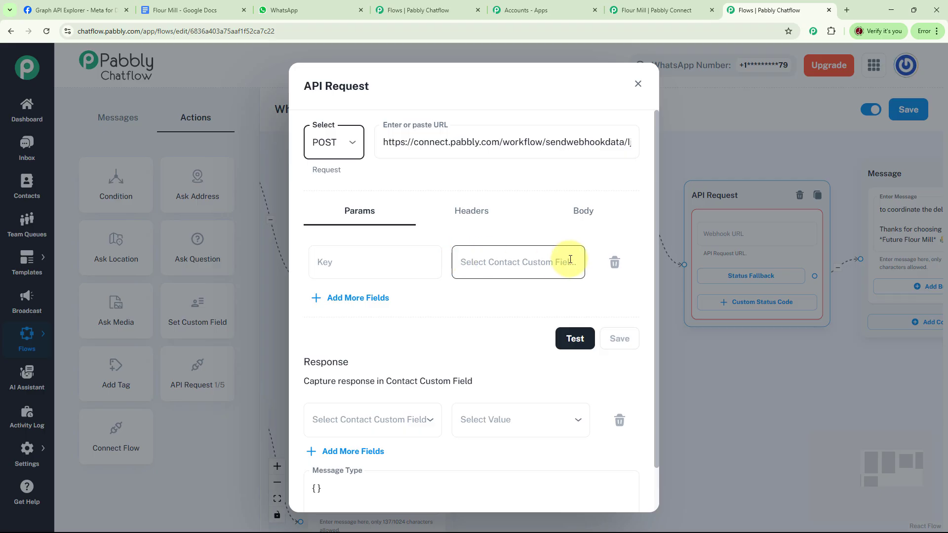
# Step: Add three parameter rows to the API request with the values $ProductName, $Weight and $Address
pyautogui.click(538, 267)
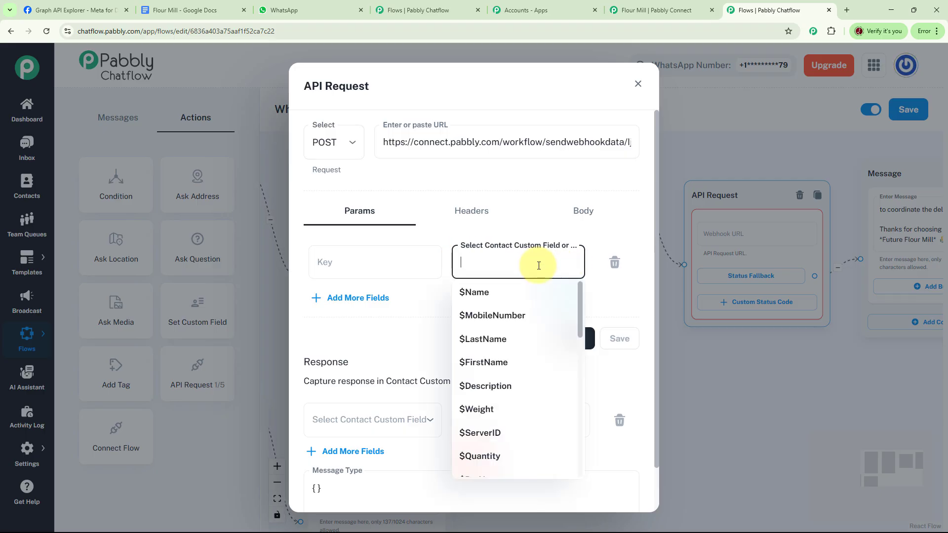
pyautogui.write('p')
pyautogui.click(508, 340)
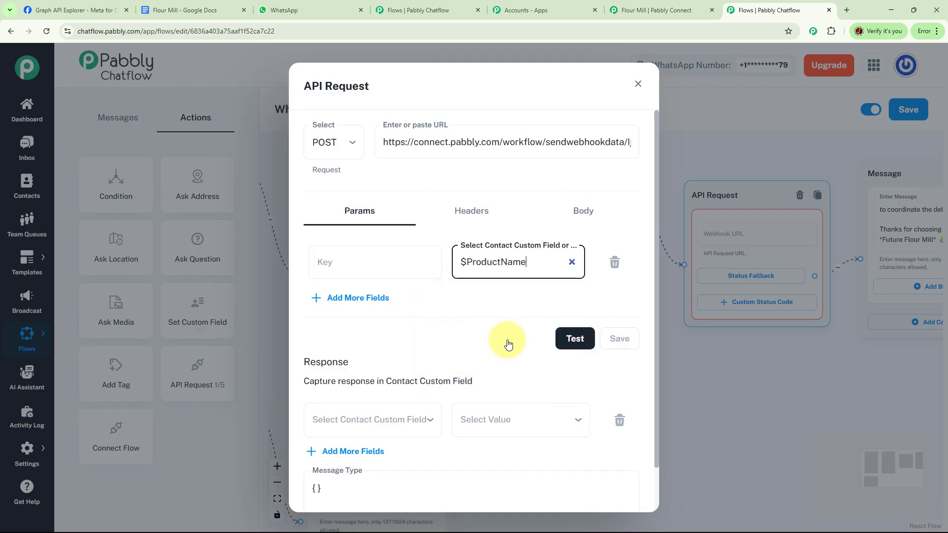
pyautogui.click(513, 312)
pyautogui.write('W')
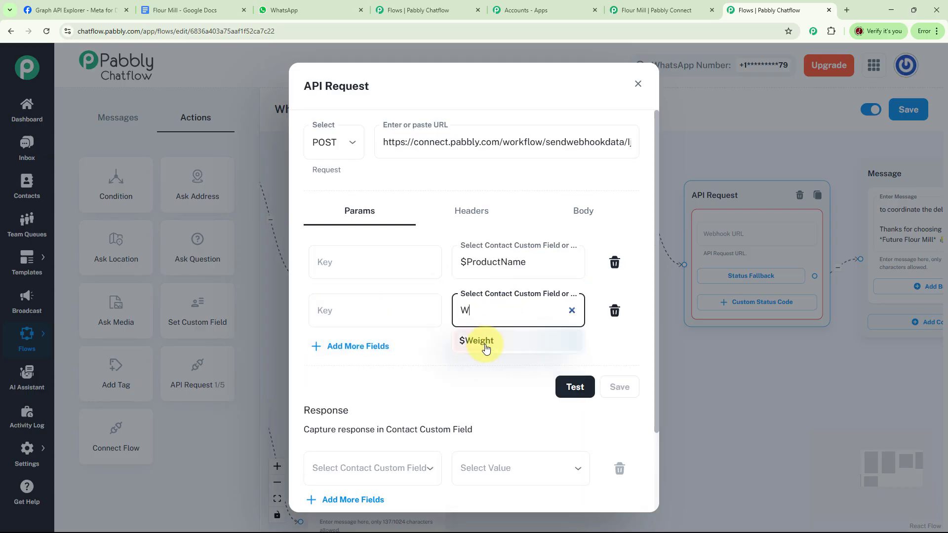
pyautogui.click(481, 346)
pyautogui.click(358, 346)
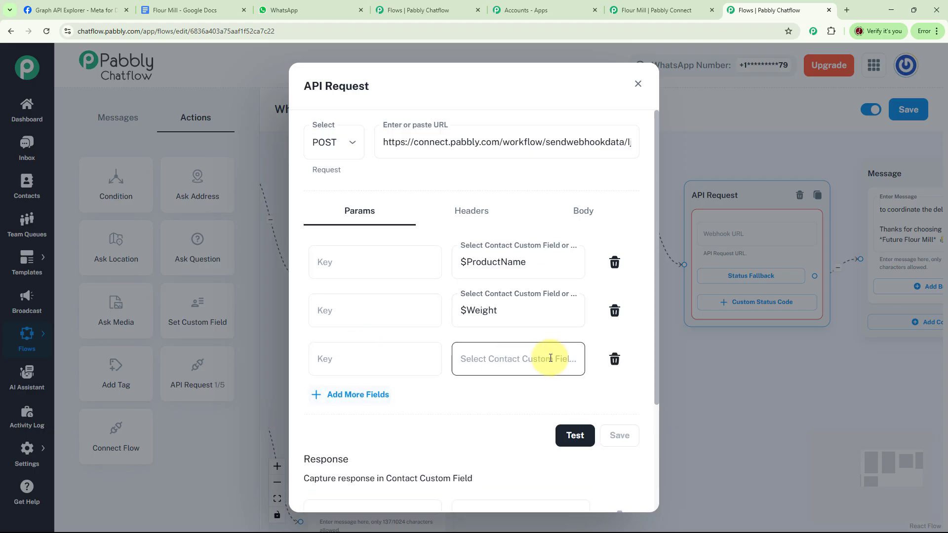
pyautogui.click(542, 358)
pyautogui.write('Ad')
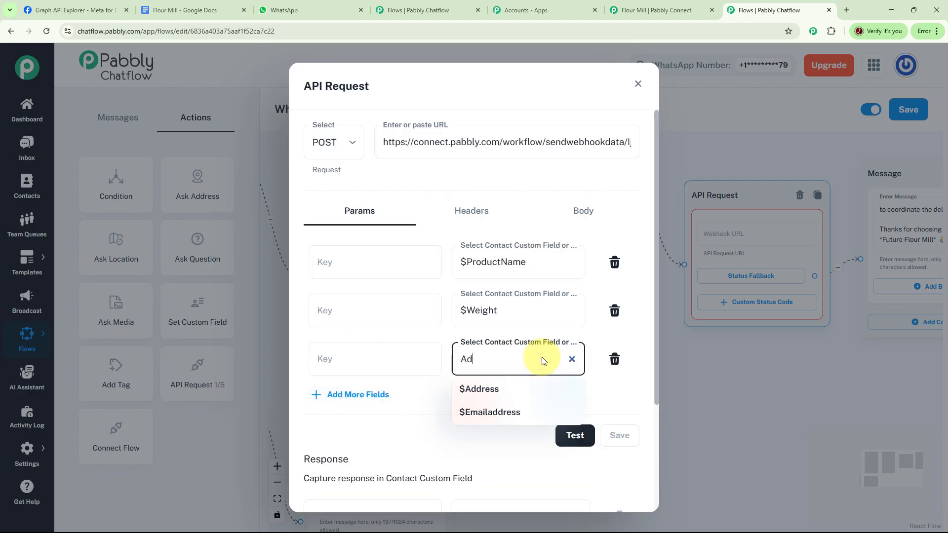
pyautogui.click(485, 391)
# Step: Name the parameter keys Product Name, Weight and Address to match their values
pyautogui.click(375, 255)
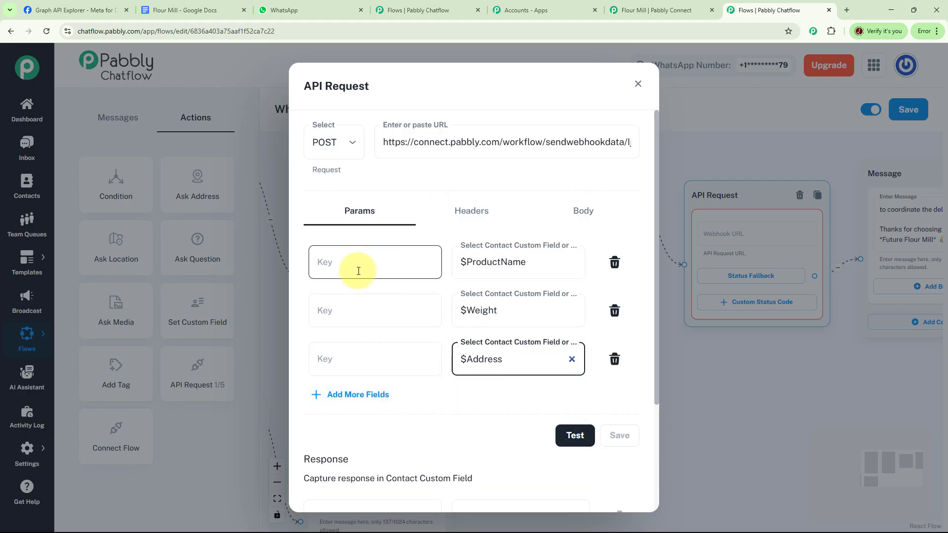
pyautogui.click(358, 266)
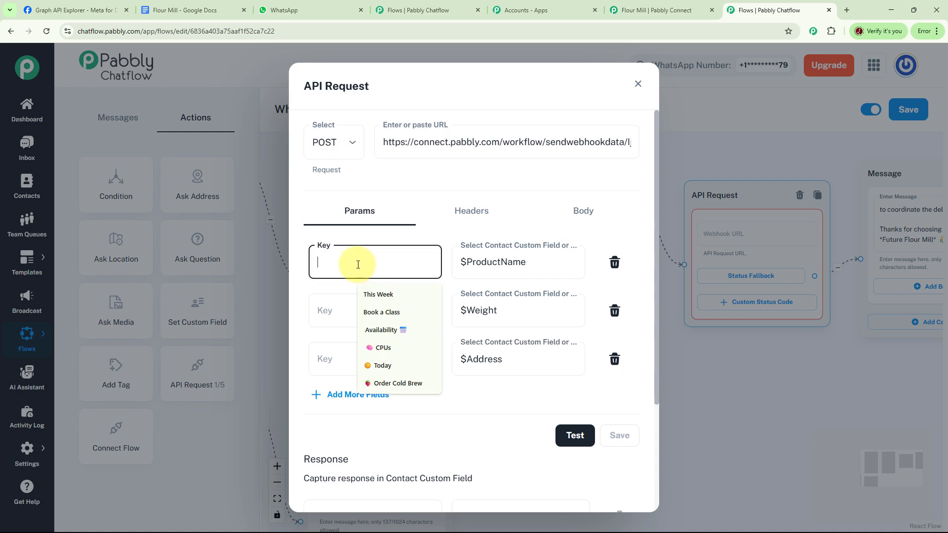
pyautogui.write('Product Name')
pyautogui.click(367, 308)
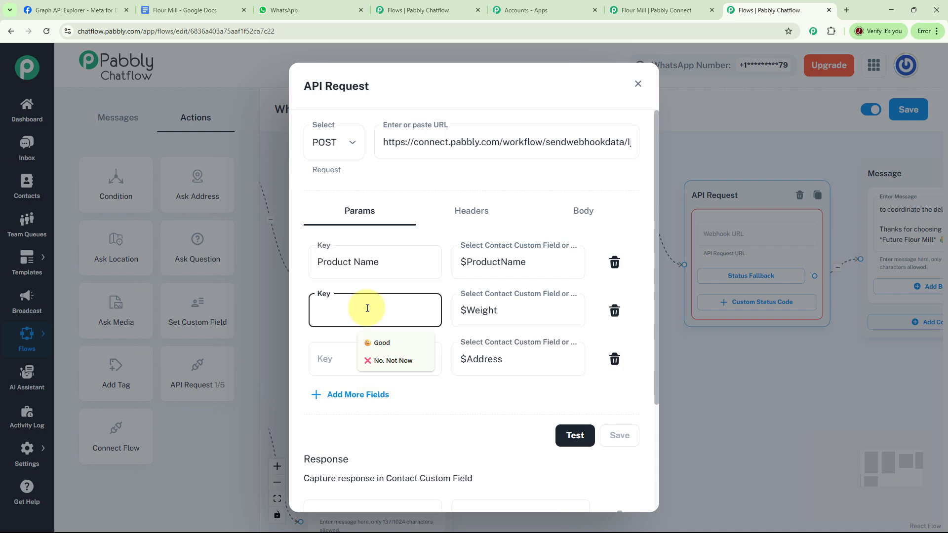
pyautogui.write('Weight')
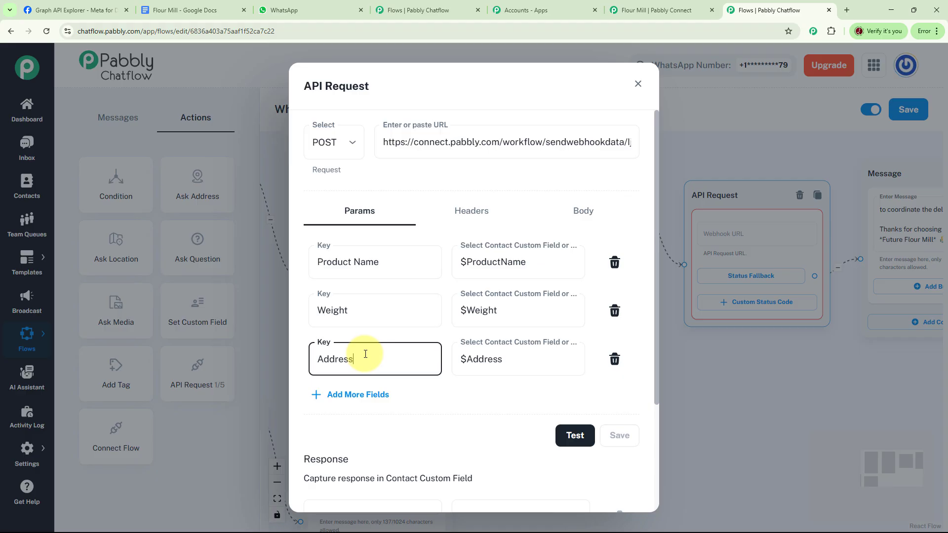
# Step: Test the API request and save its configuration
pyautogui.click(592, 443)
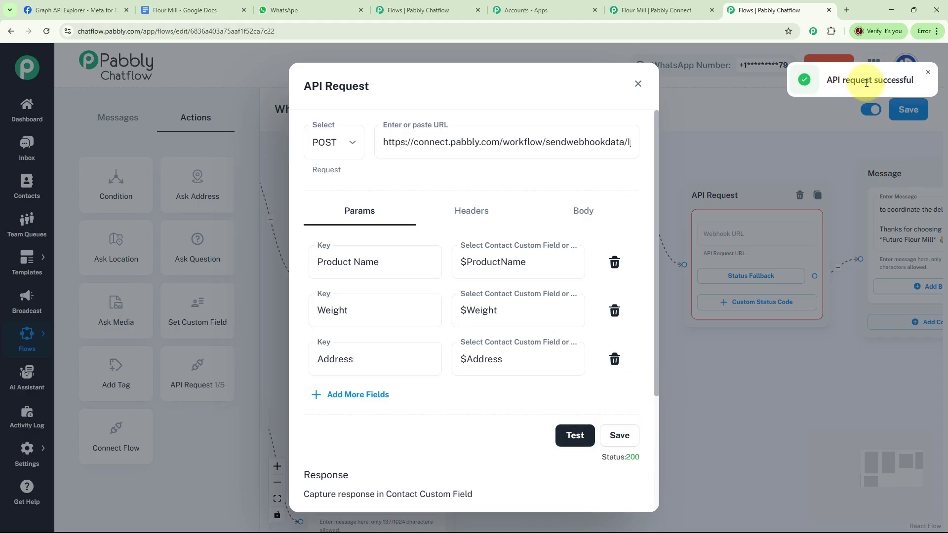
pyautogui.click(928, 76)
pyautogui.click(620, 437)
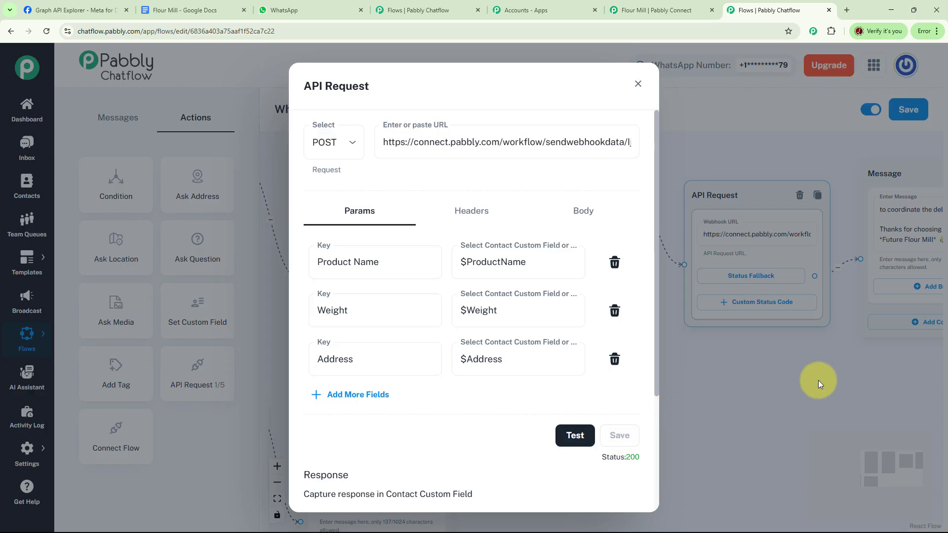
# Step: Switch to the Flour Mill workflow in Pabbly Connect and check the webhook response received from the test request
pyautogui.click(542, 11)
pyautogui.click(657, 9)
pyautogui.scroll(-3, 646, 326)
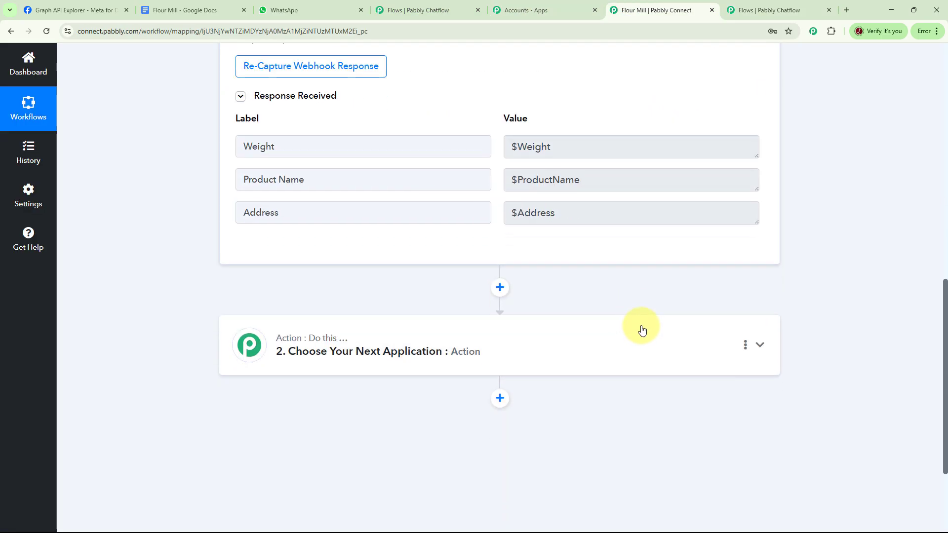
# Step: Resend the API test request from Pabbly Chatflow and review the captured webhook response in Pabbly Connect's Flour Mill workflow
pyautogui.click(754, 11)
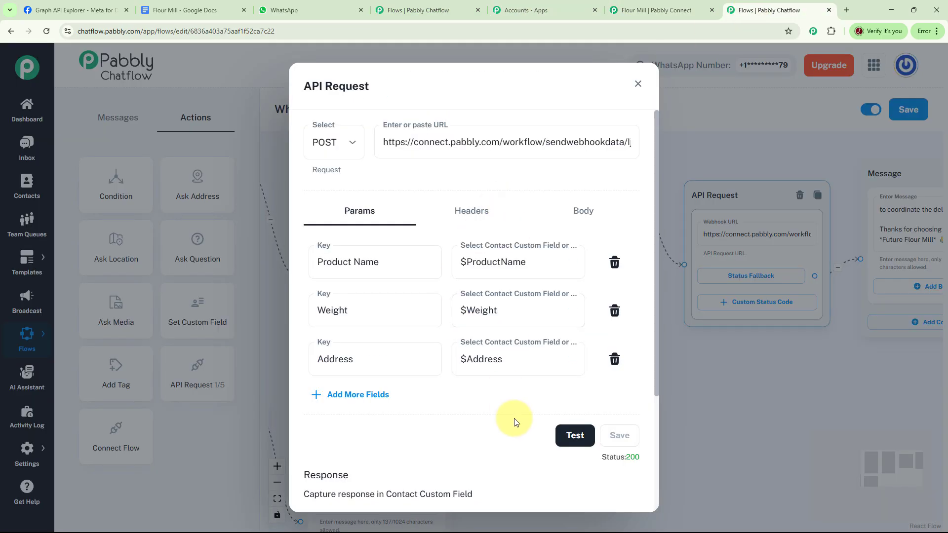
pyautogui.click(571, 433)
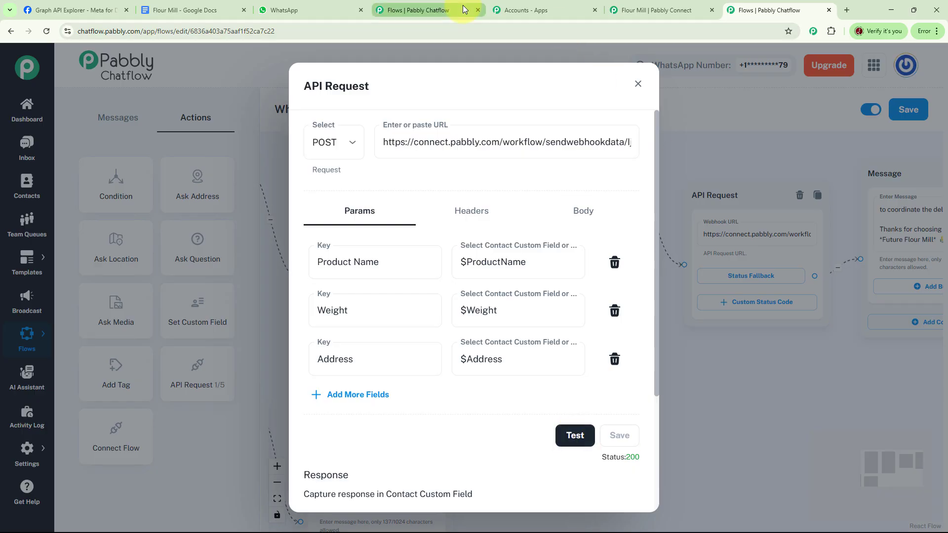
pyautogui.click(639, 19)
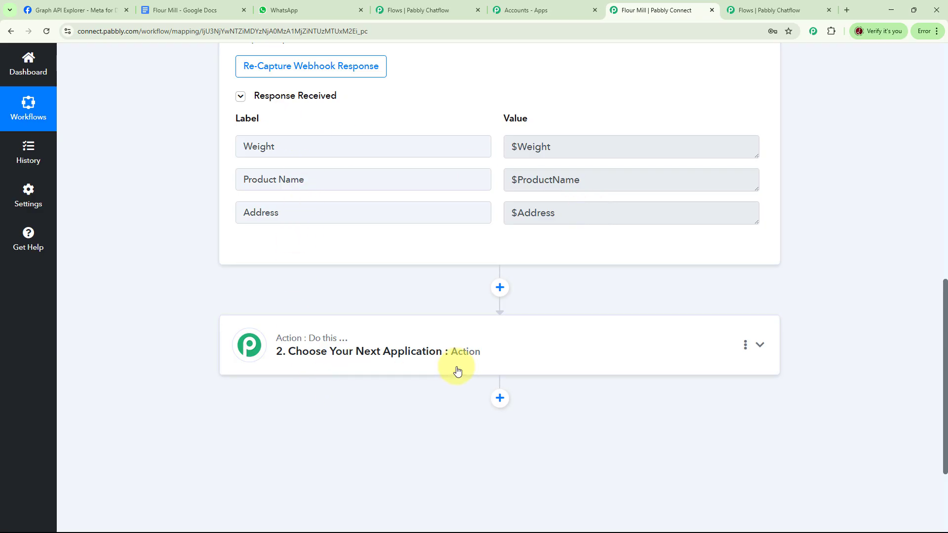
pyautogui.scroll(4, 535, 154)
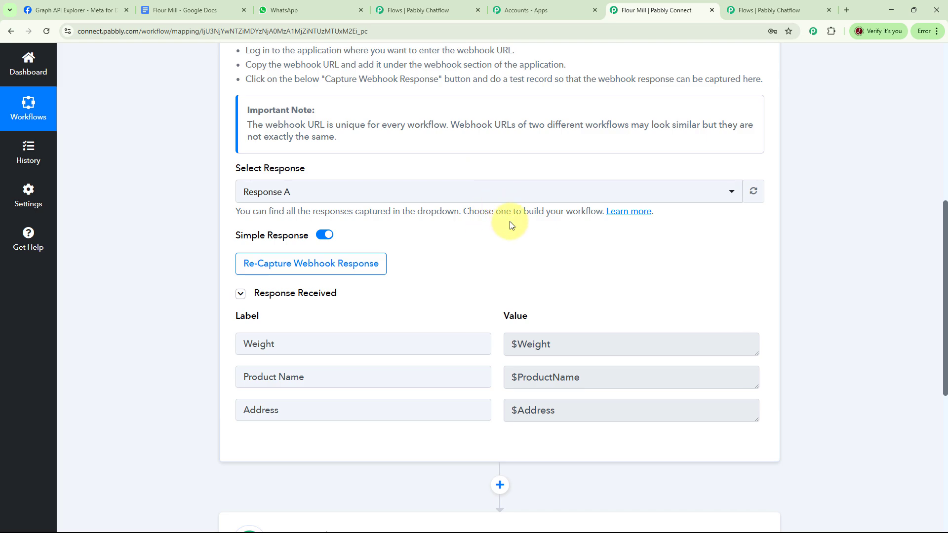
pyautogui.scroll(-5, 511, 225)
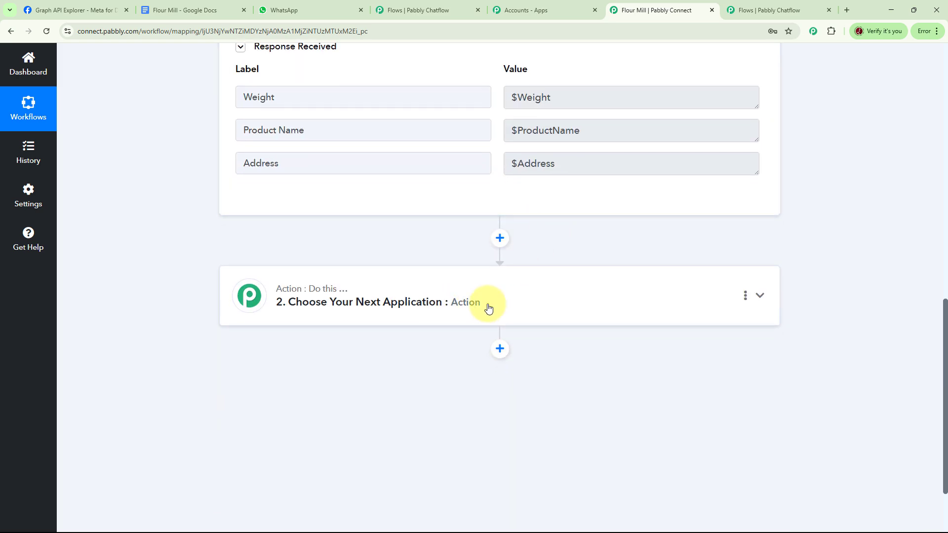
# Step: Choose Google Sheets as the app for the workflow's second step
pyautogui.click(759, 296)
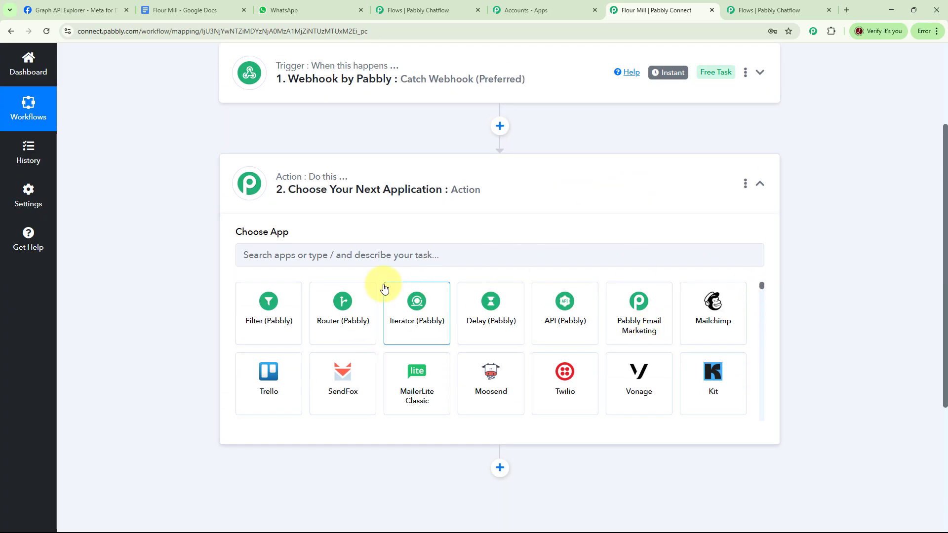
pyautogui.click(423, 256)
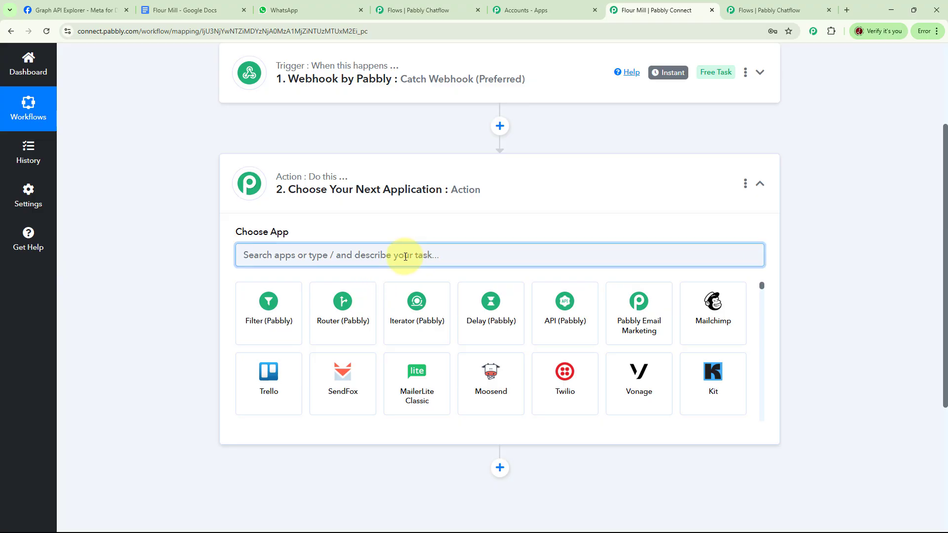
pyautogui.click(259, 332)
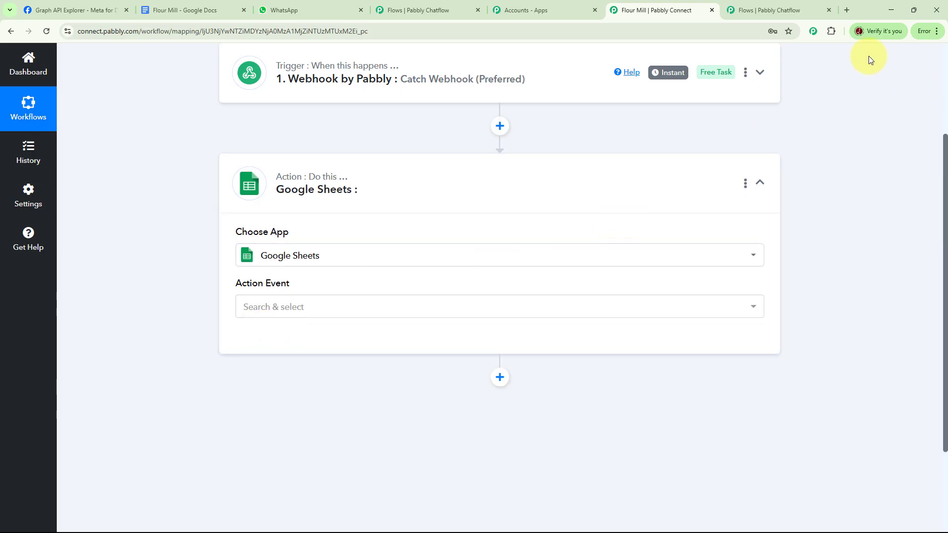
# Step: Open the Flour Mill Leads spreadsheet in a new browser tab, check its column headers and return to the Pabbly Connect workflow
pyautogui.click(847, 10)
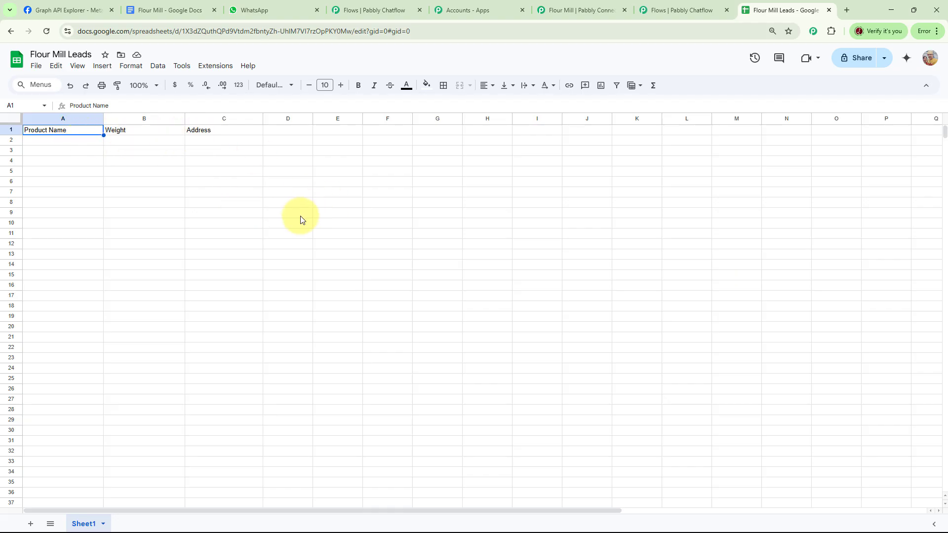
pyautogui.click(685, 8)
pyautogui.click(581, 10)
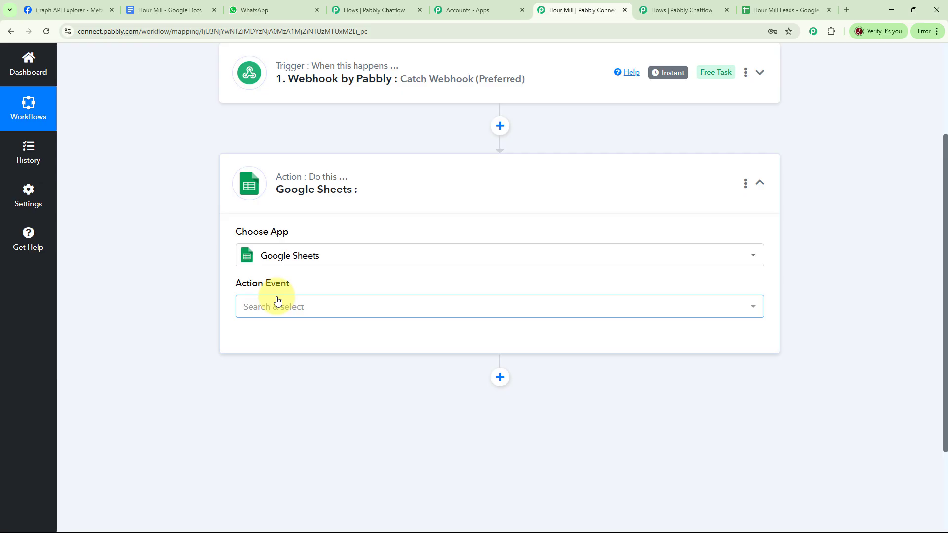
# Step: Set the action event to Add New Row and authorize a new Google Sheets connection with the Google account
pyautogui.click(752, 308)
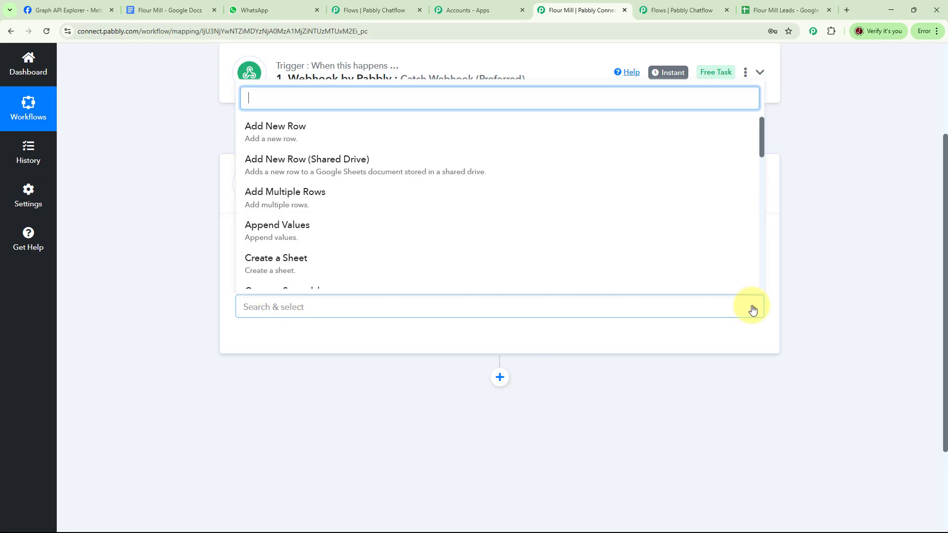
pyautogui.click(302, 140)
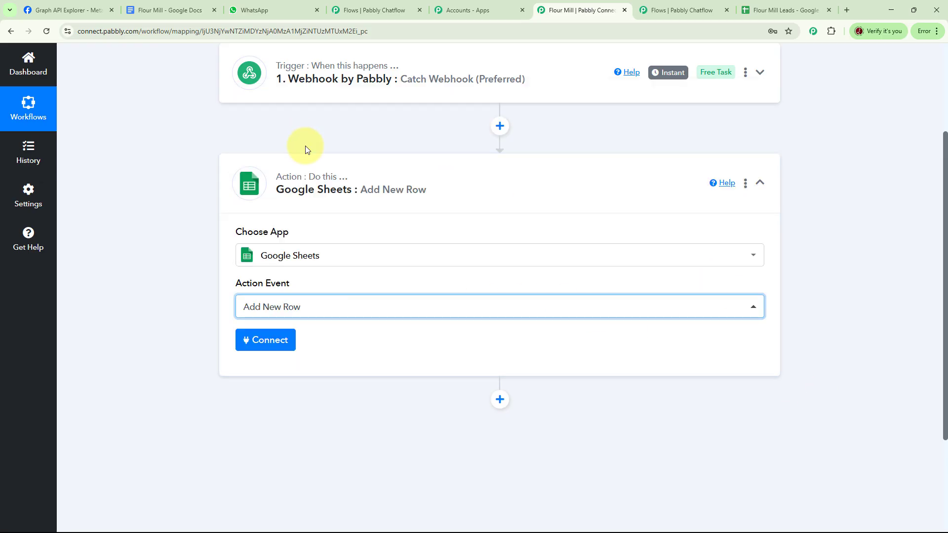
pyautogui.click(275, 349)
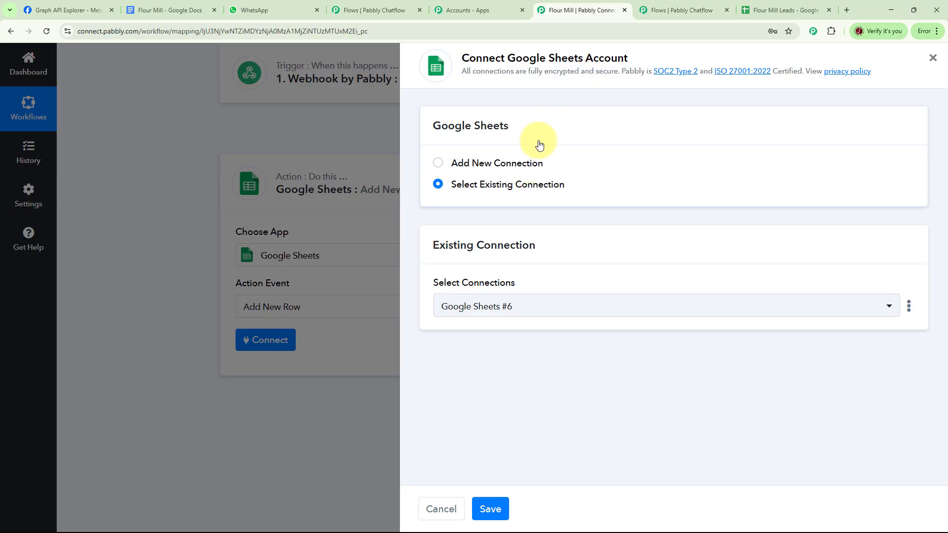
pyautogui.click(436, 165)
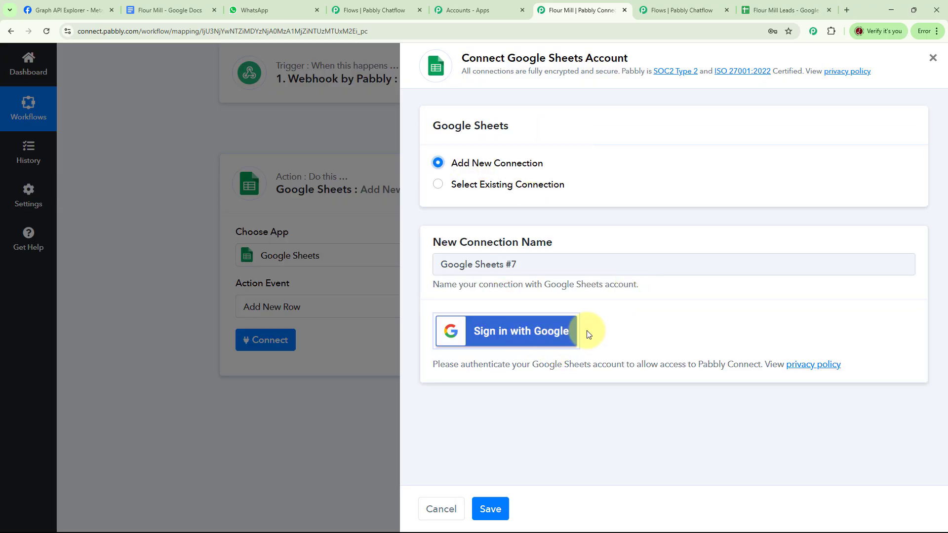
pyautogui.click(514, 340)
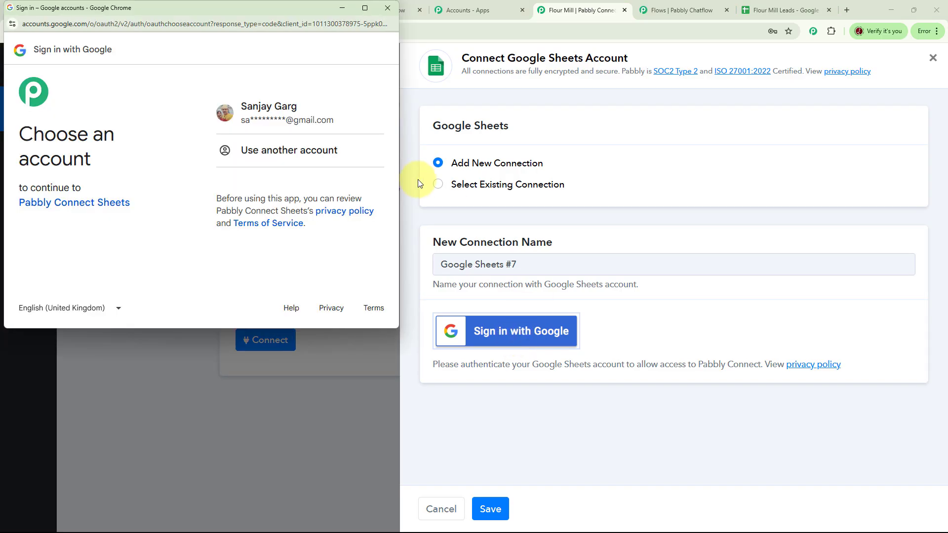
pyautogui.click(285, 117)
pyautogui.click(349, 261)
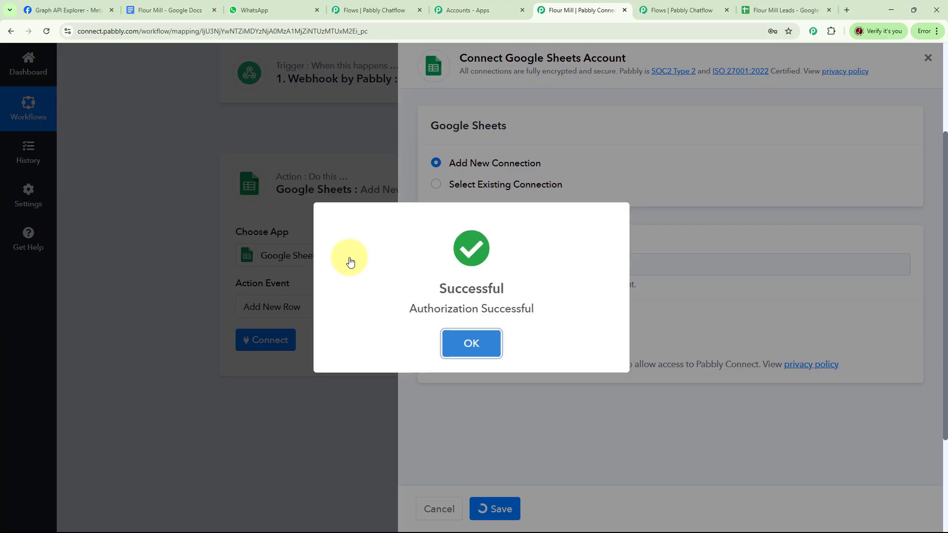
pyautogui.click(471, 336)
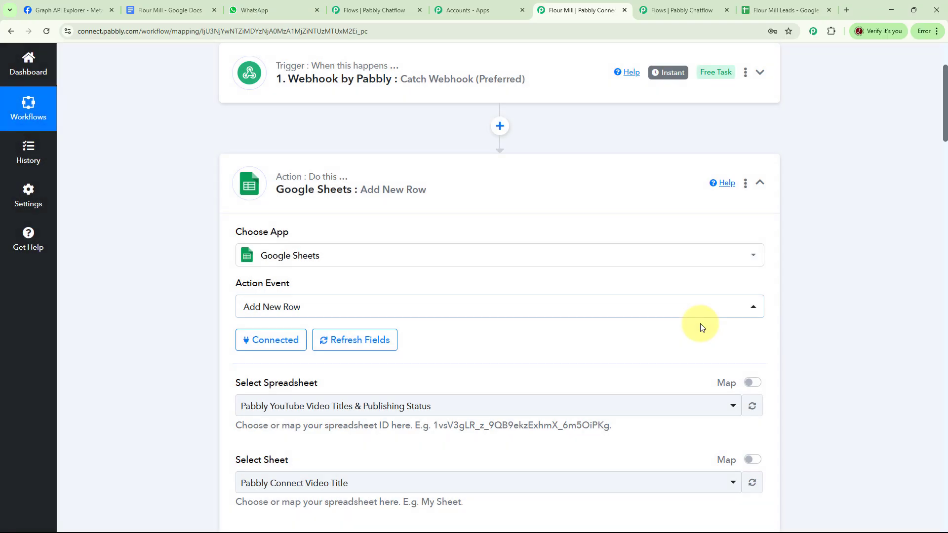
# Step: Select the Flour Mill Leads spreadsheet as the destination for the new row
pyautogui.scroll(-6, 646, 318)
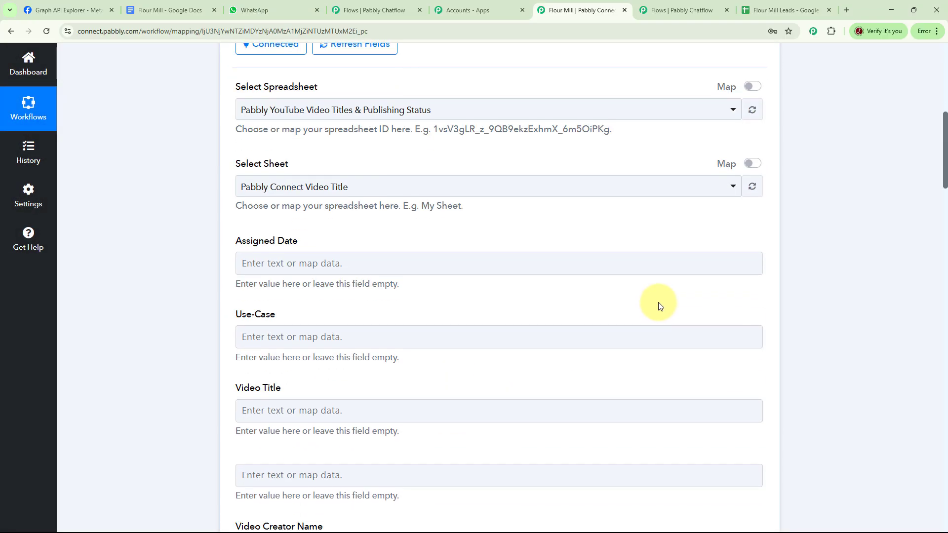
pyautogui.scroll(1, 617, 281)
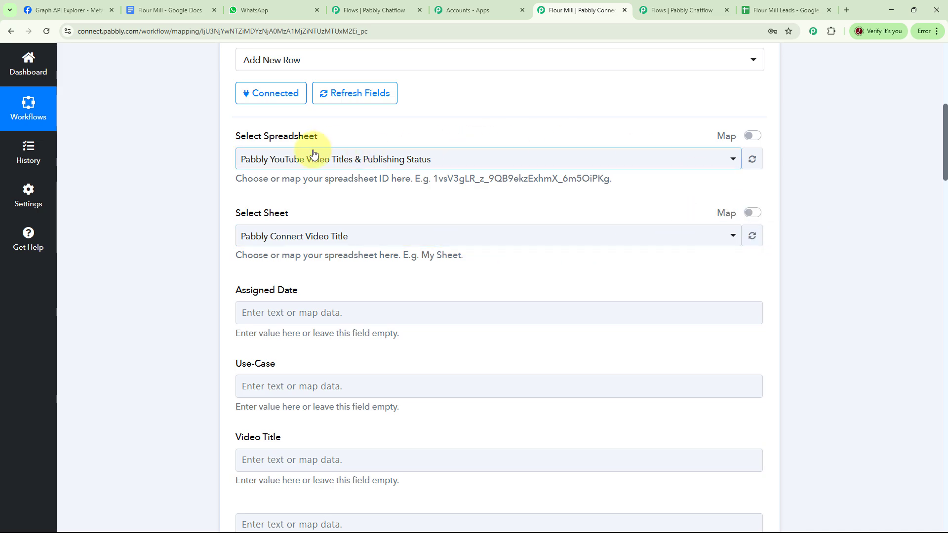
pyautogui.click(731, 165)
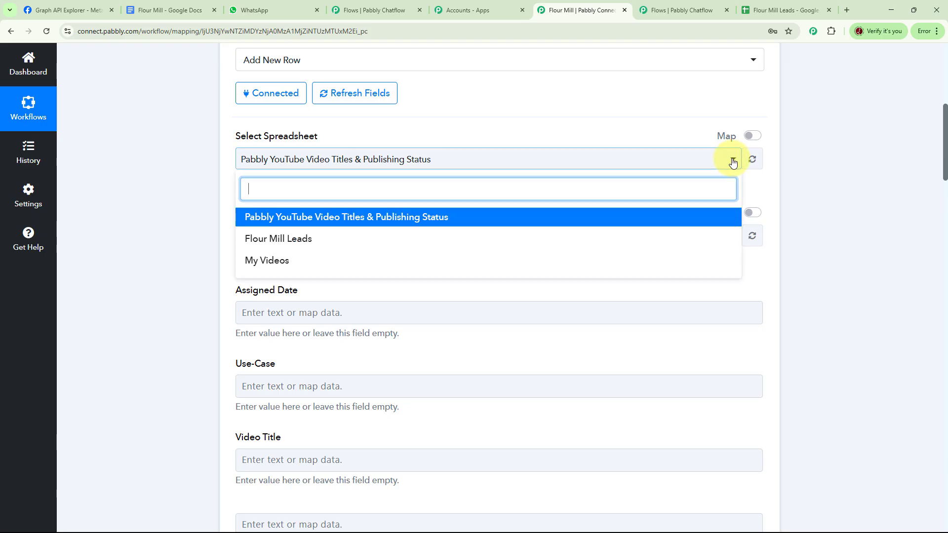
pyautogui.click(283, 242)
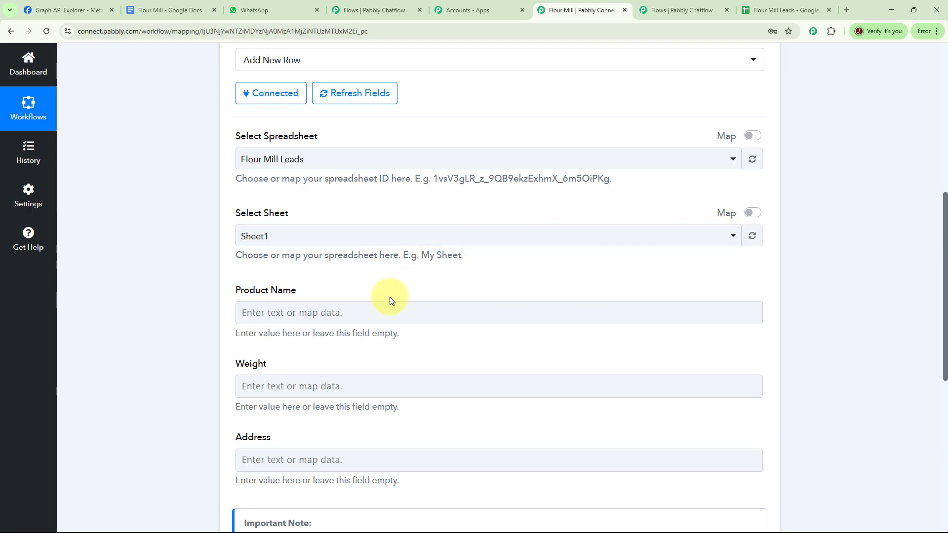
# Step: Map the Product Name, Weight and Address columns to the matching values from the webhook response
pyautogui.click(334, 313)
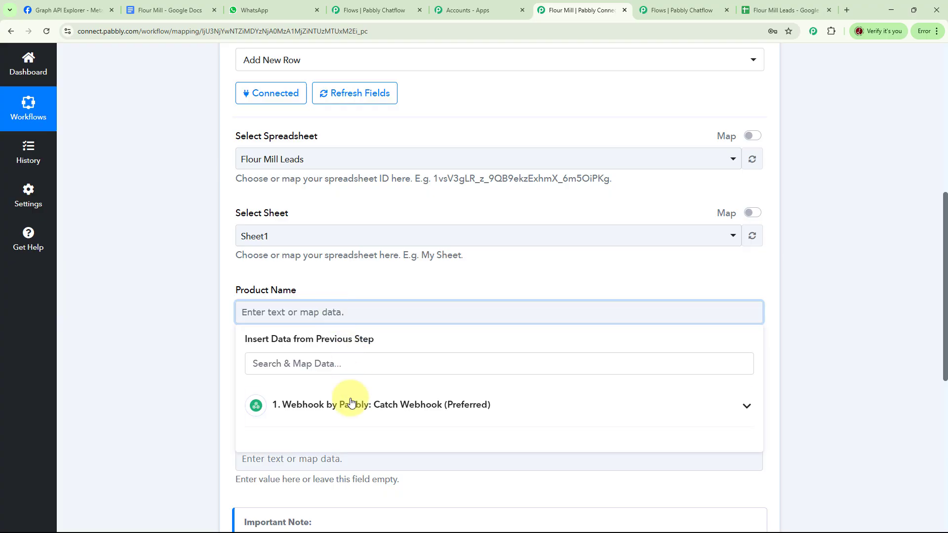
pyautogui.click(745, 407)
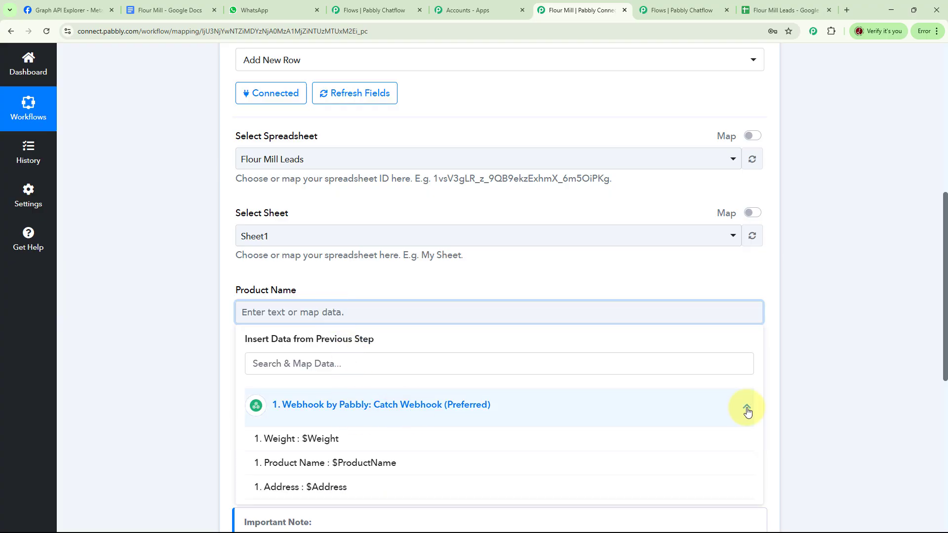
pyautogui.click(386, 464)
pyautogui.click(826, 343)
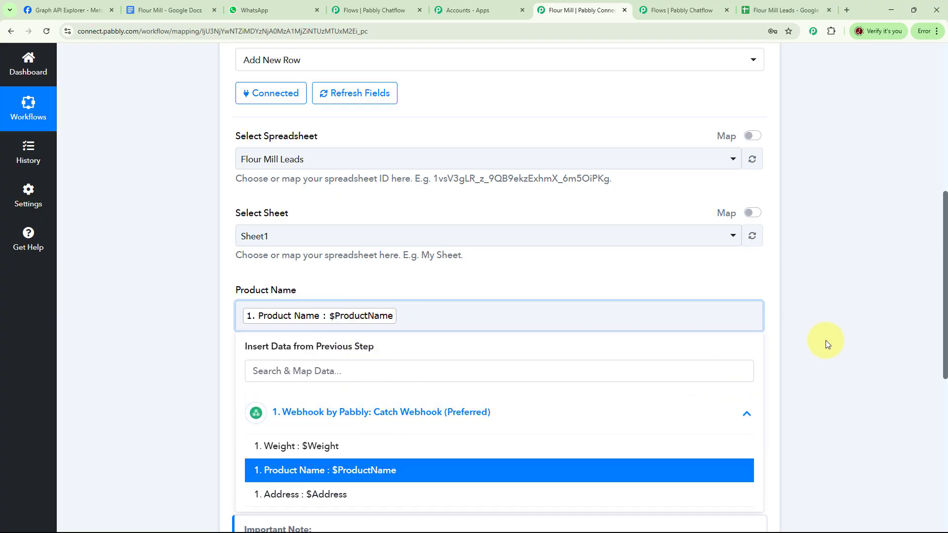
pyautogui.scroll(-3, 741, 320)
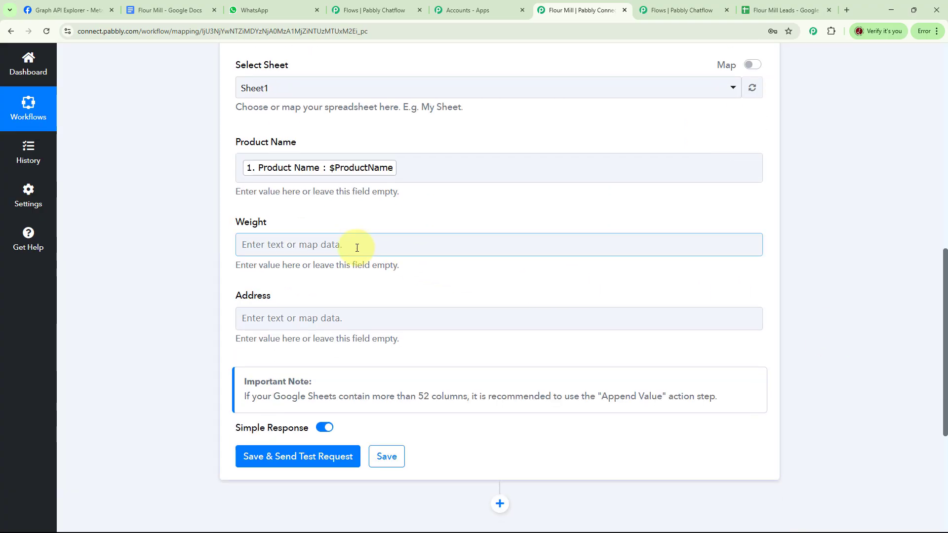
pyautogui.click(488, 249)
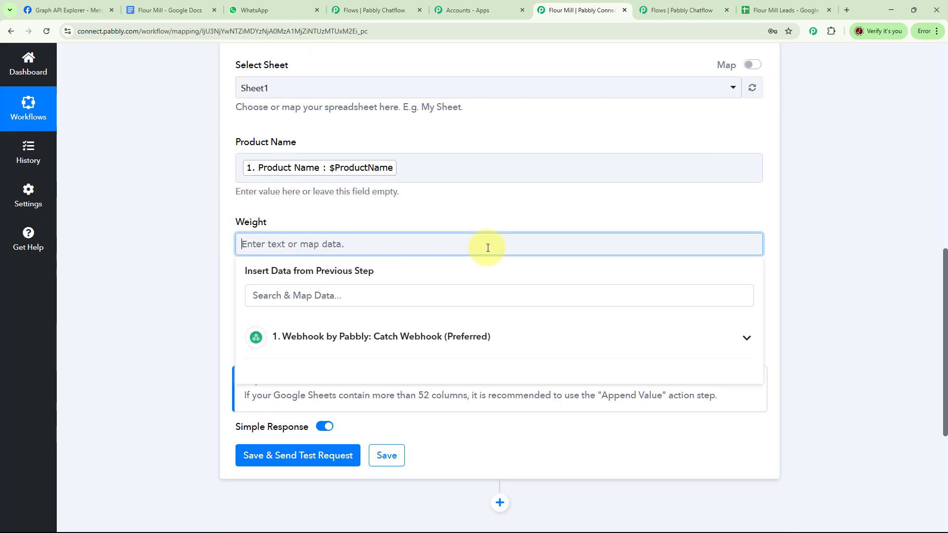
pyautogui.click(748, 341)
pyautogui.click(385, 309)
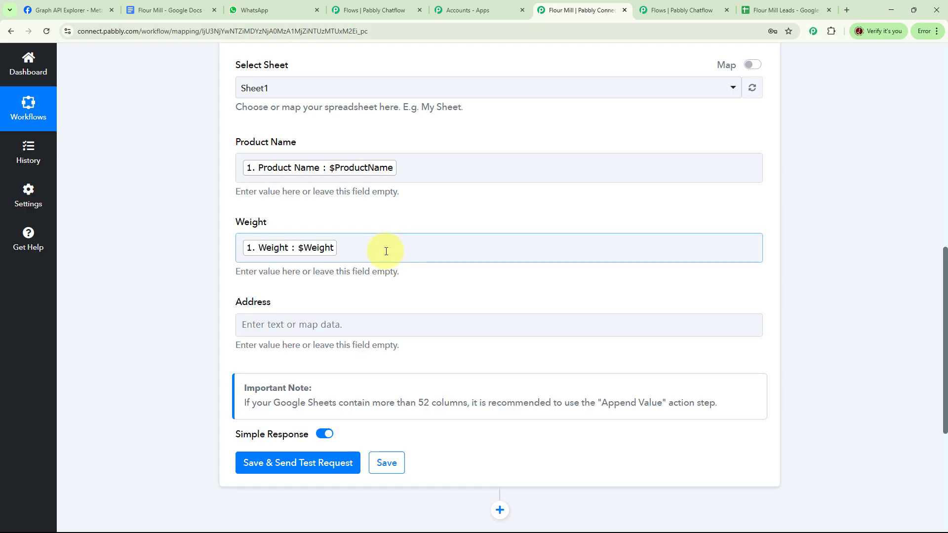
pyautogui.click(323, 324)
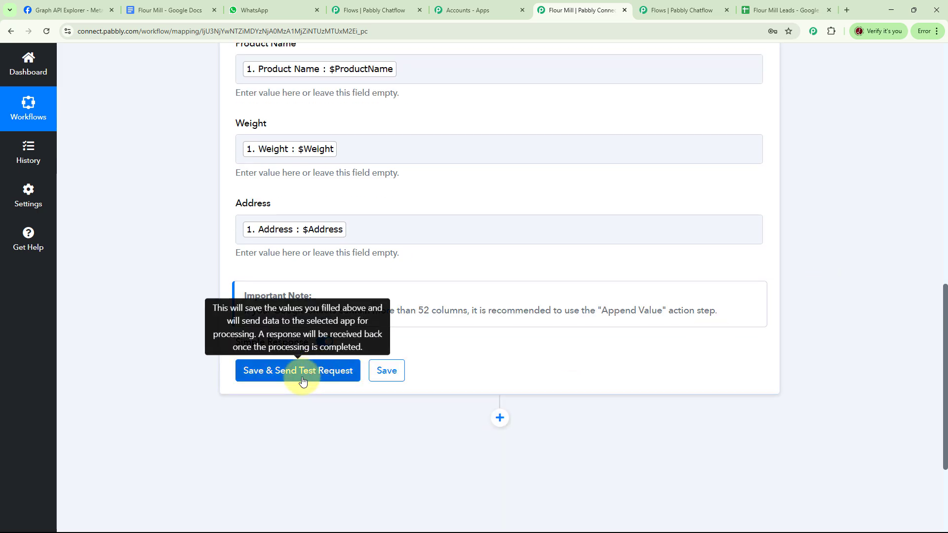
# Step: Save the Google Sheets action, send a test request and check the added row in the Flour Mill Leads spreadsheet
pyautogui.click(313, 377)
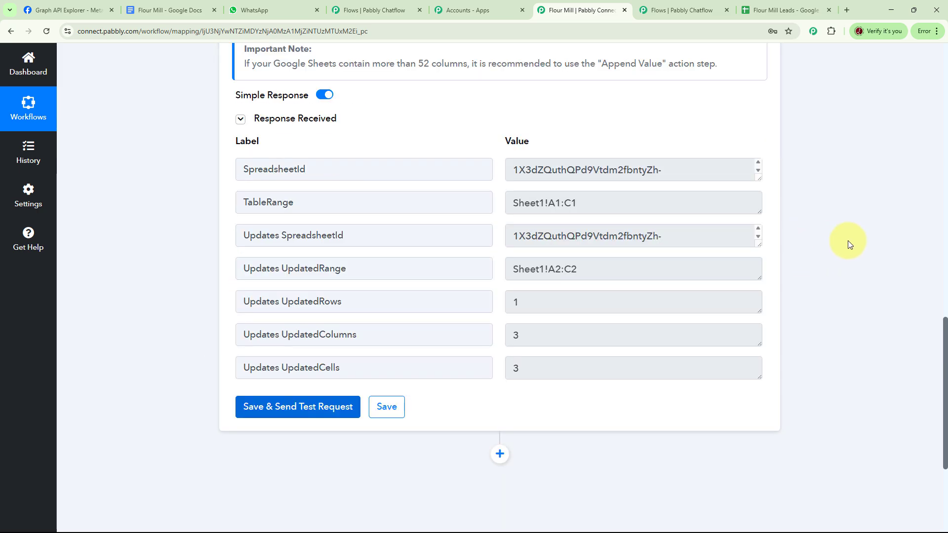
pyautogui.scroll(4, 849, 244)
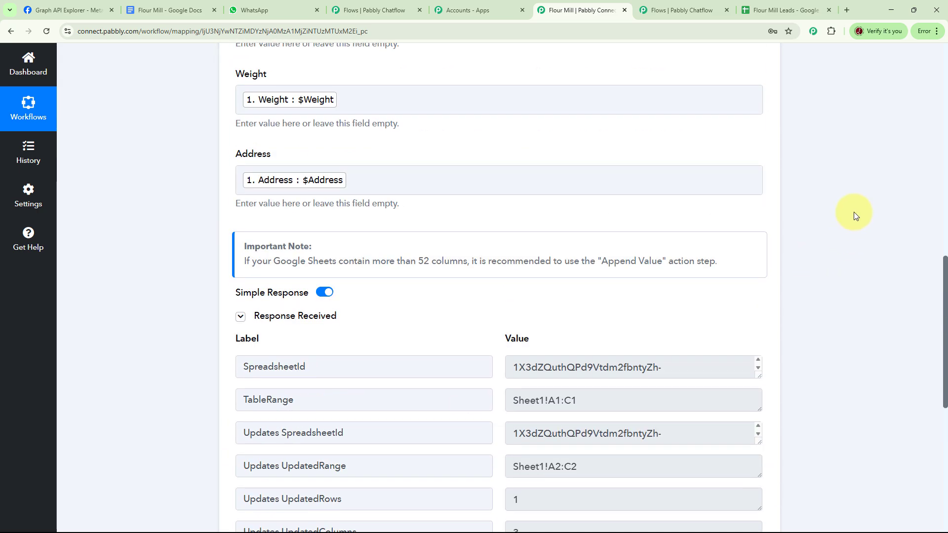
pyautogui.click(781, 11)
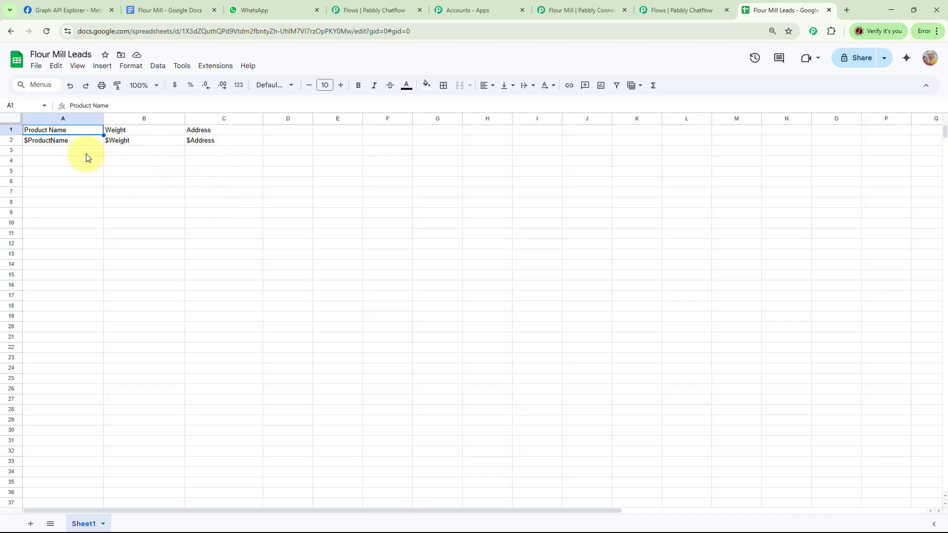
# Step: Close the API request settings in Pabbly Chatflow, review the order flow and return to the Flour Mill Leads spreadsheet
pyautogui.click(674, 11)
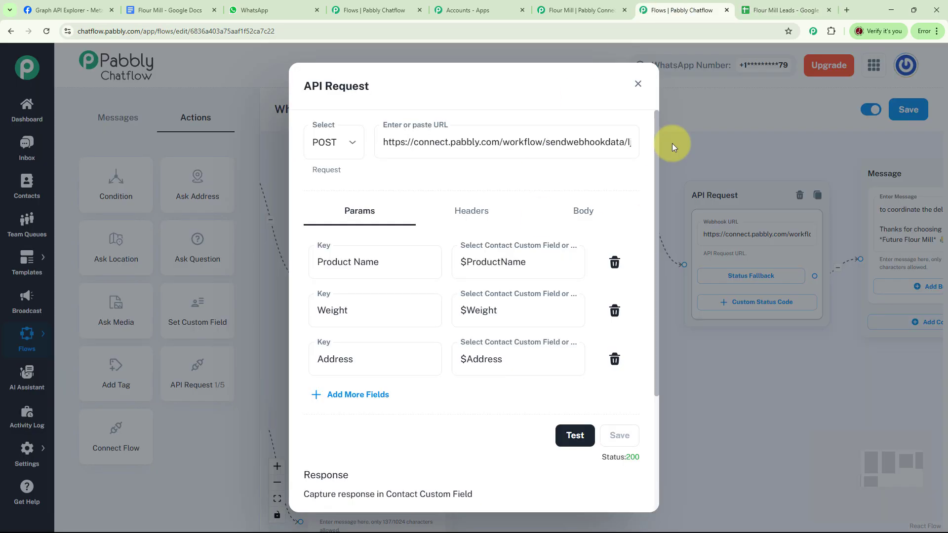
pyautogui.click(729, 113)
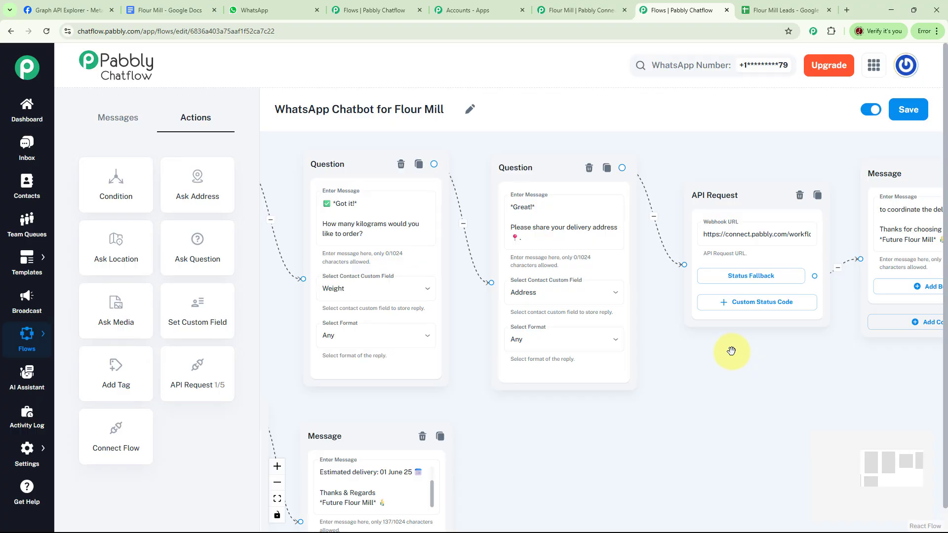
pyautogui.click(321, 273)
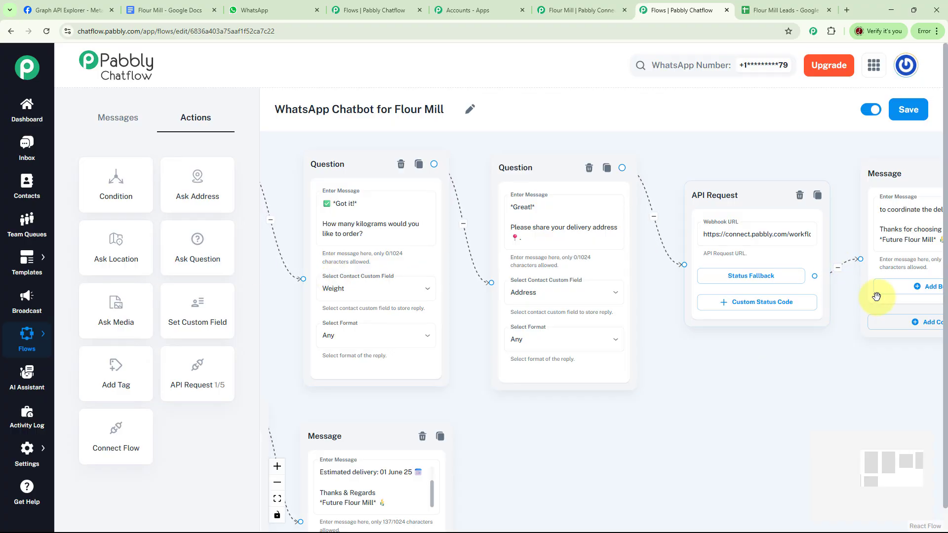
pyautogui.click(780, 11)
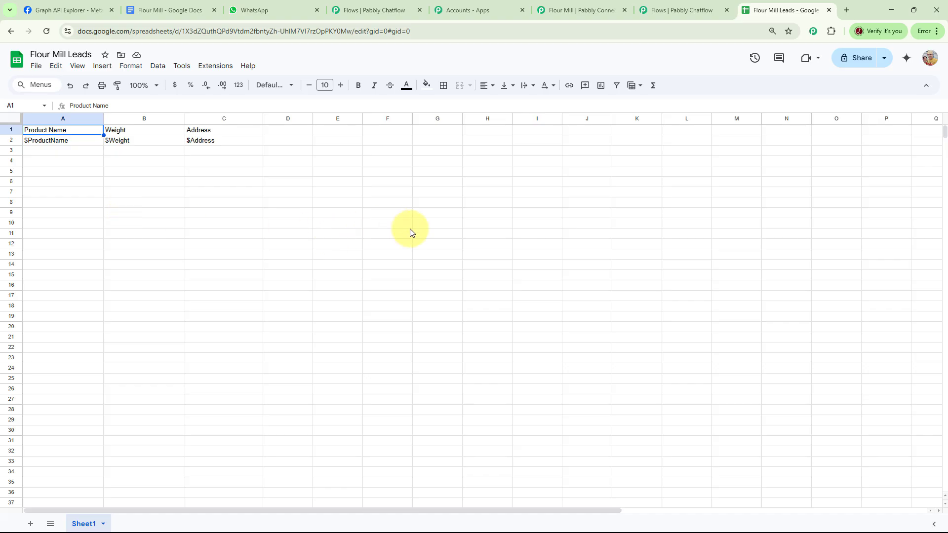
# Step: Return to Pabbly Chatflow and save the WhatsApp Chatbot for Flour Mill flow with its API request
pyautogui.hotkey('ctrl', 'shift', 'Tab')
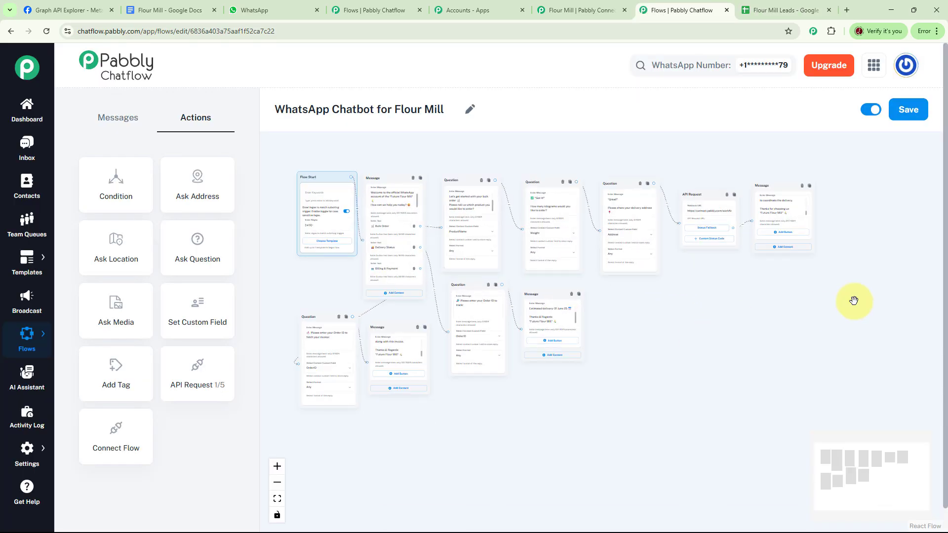
pyautogui.click(910, 110)
pyautogui.click(924, 74)
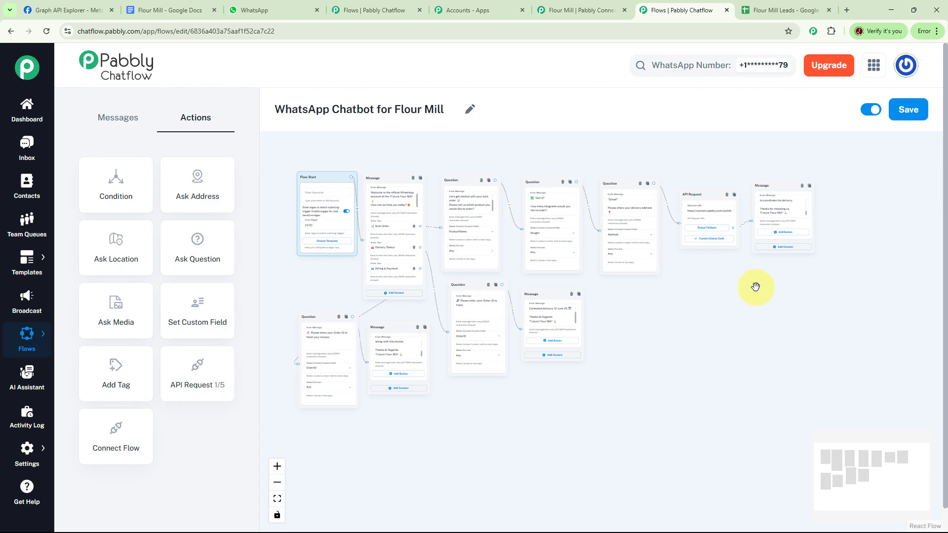
pyautogui.click(703, 196)
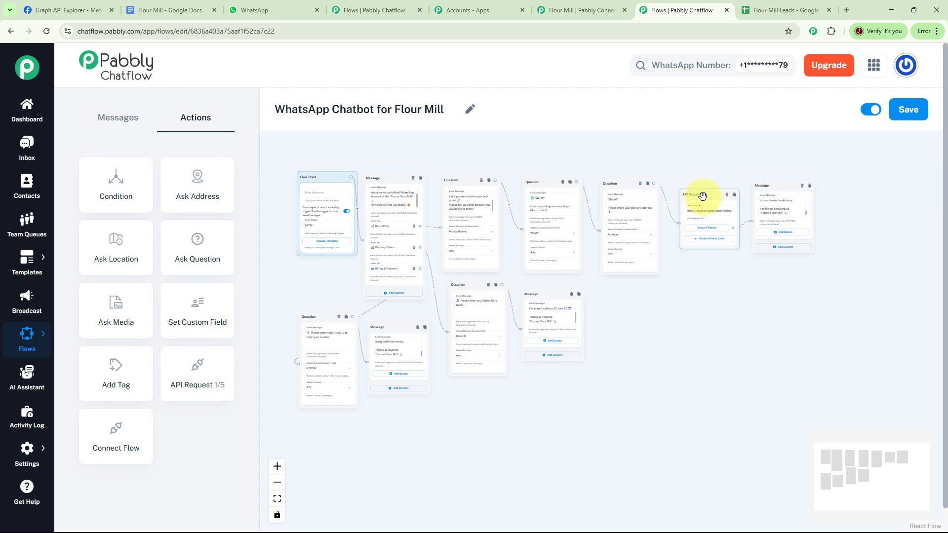
pyautogui.click(674, 349)
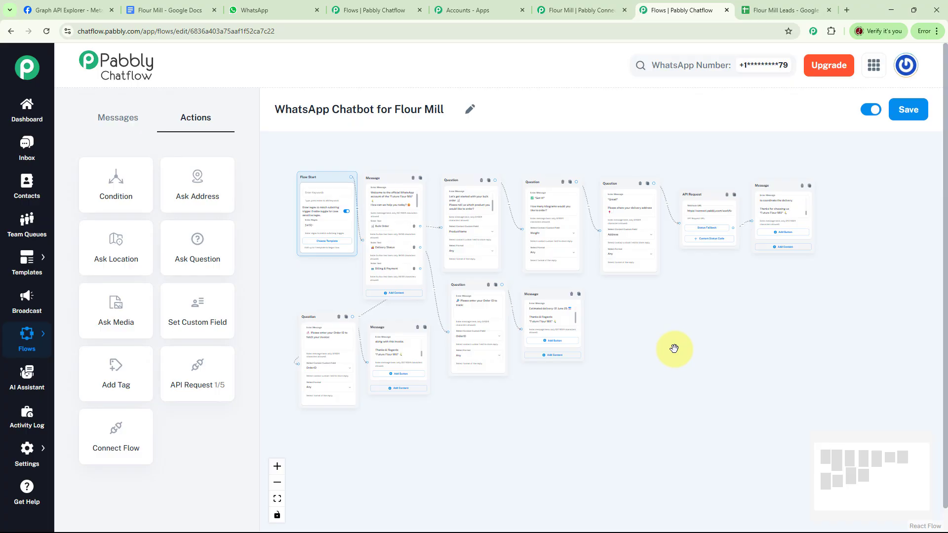
# Step: Switch to WhatsApp and clear the Future Flour Mill chat
pyautogui.click(263, 13)
pyautogui.click(914, 79)
pyautogui.click(879, 212)
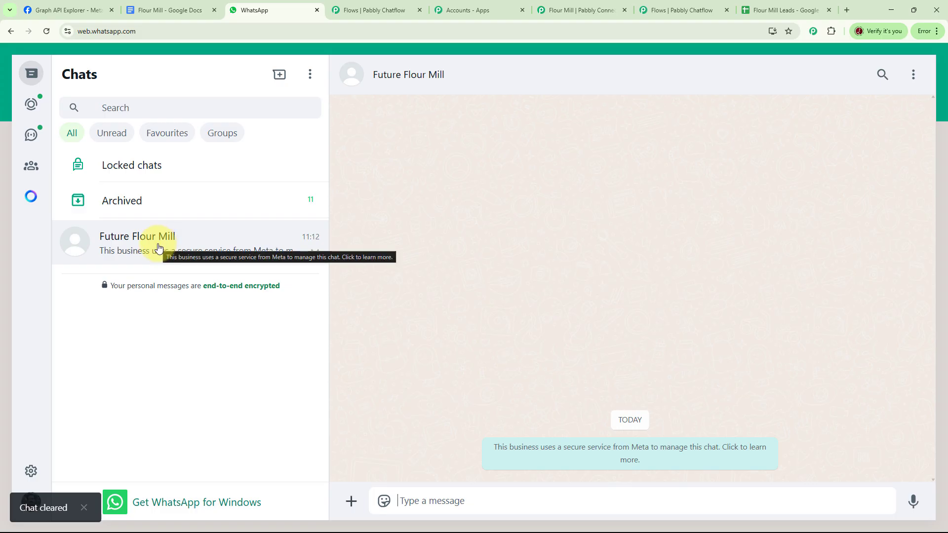
# Step: Start the chatbot by sending "Wheat Flour" to Future Flour Mill and choose the Bulk Order option
pyautogui.click(429, 501)
pyautogui.write('Wheat Flour')
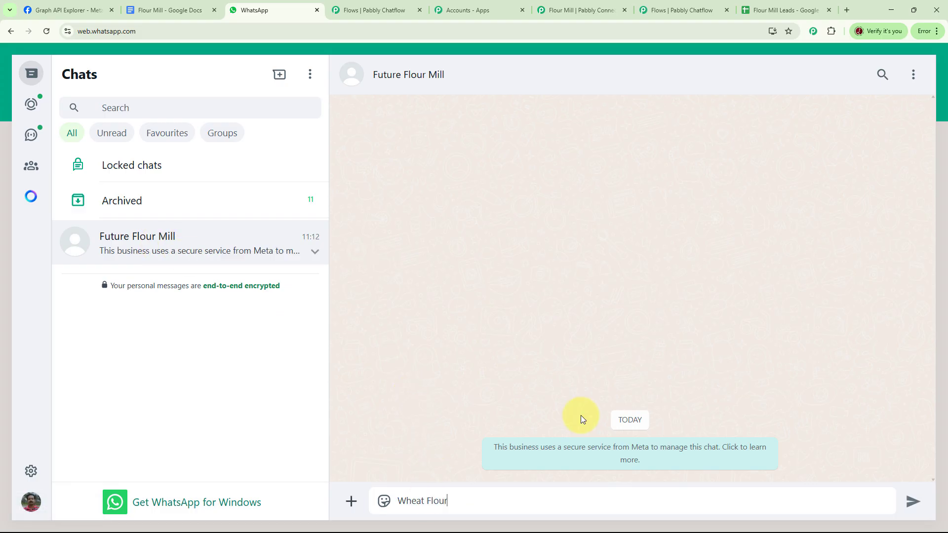
pyautogui.press('Return')
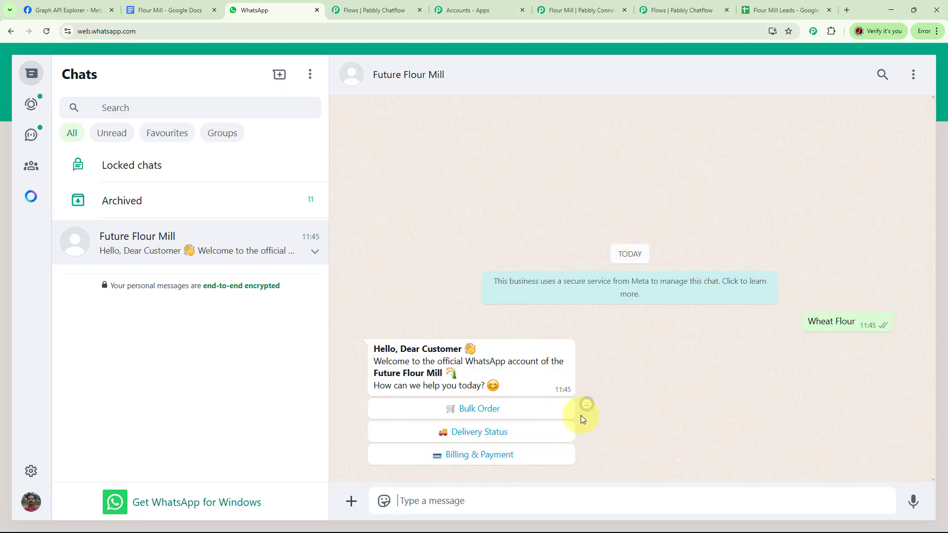
pyautogui.click(482, 410)
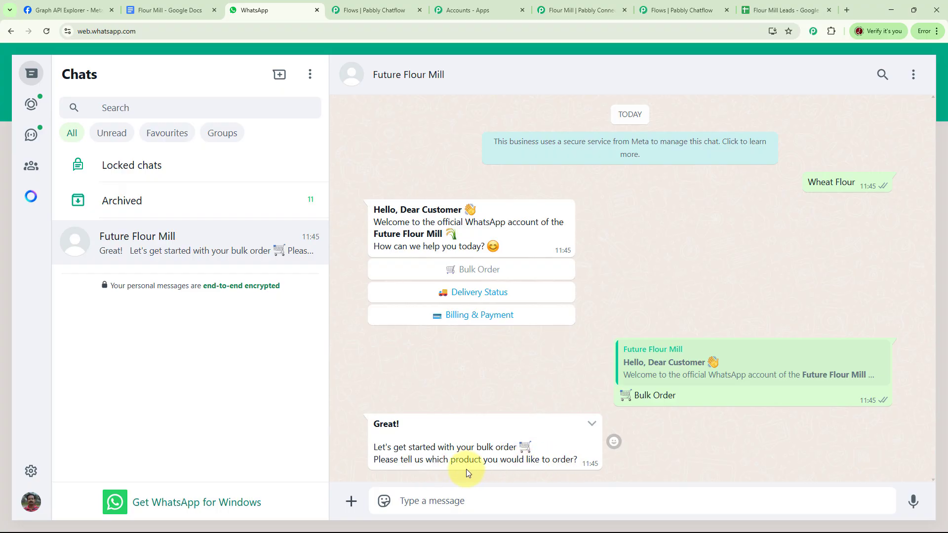
# Step: Answer the bulk order questions with product "Wheat Flour", quantity "150 Kg" and the delivery address
pyautogui.click(514, 500)
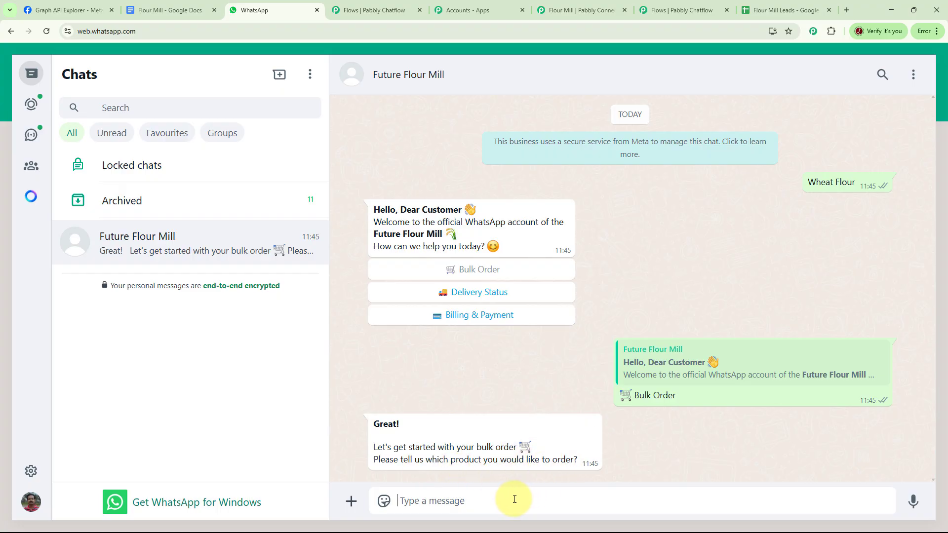
pyautogui.write('Wheat Flour')
pyautogui.press('Return')
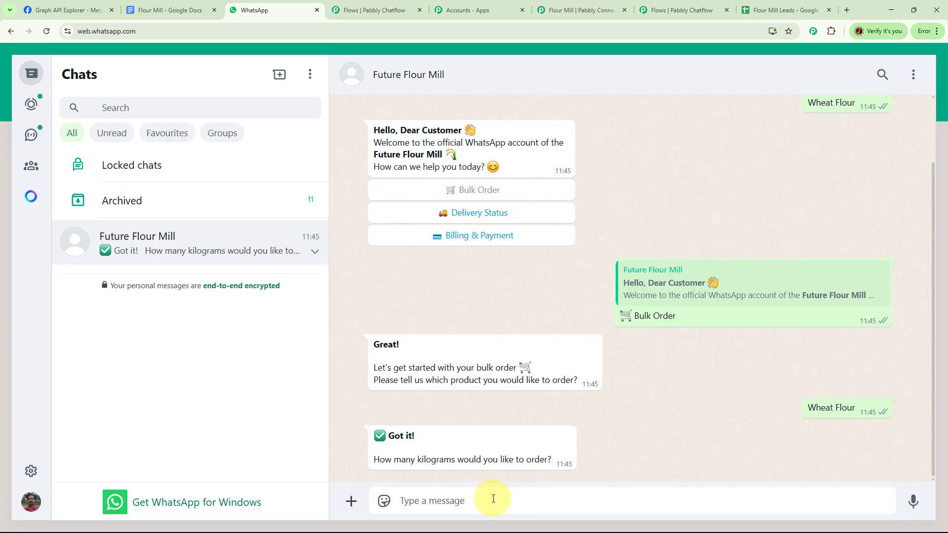
pyautogui.write('150 Kg')
pyautogui.press('Return')
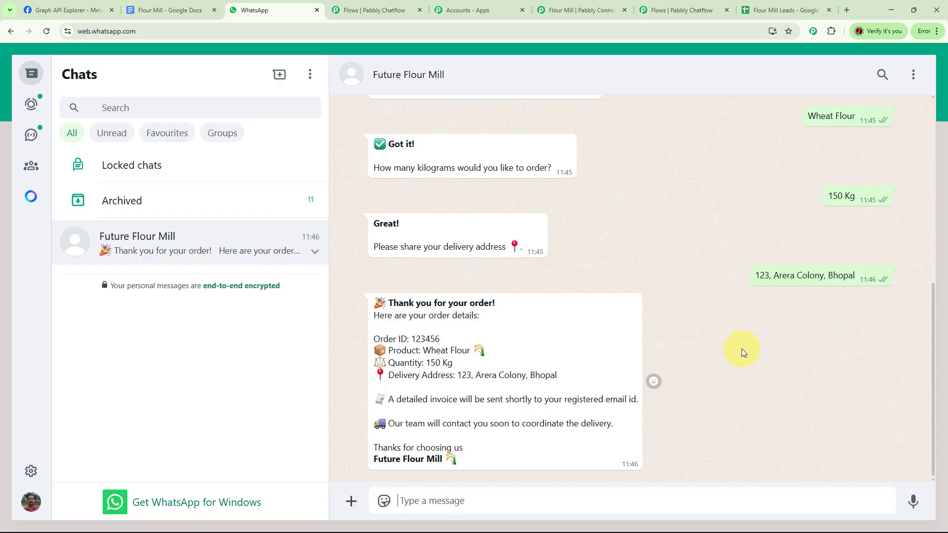
# Step: Check the Flour Mill Leads spreadsheet for the new order row and return to the flow in Pabbly Chatflow
pyautogui.click(771, 11)
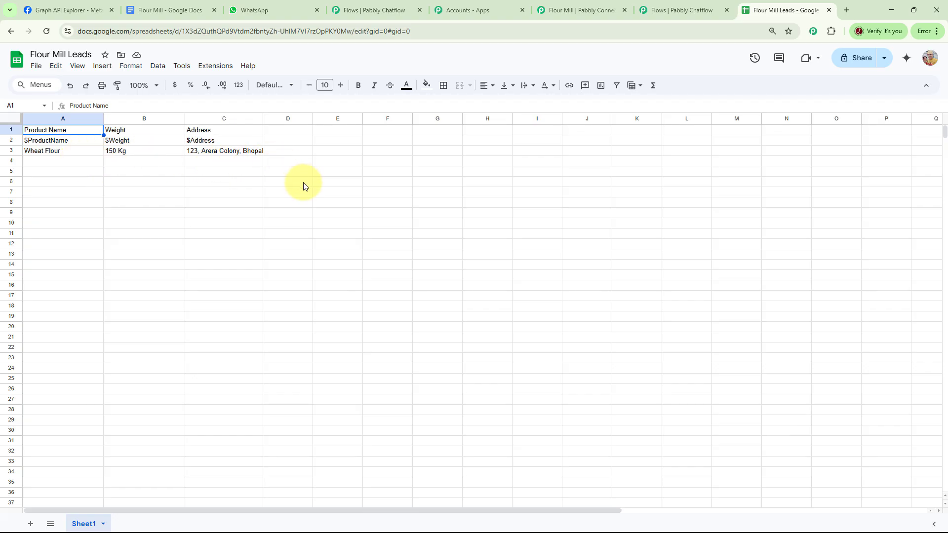
pyautogui.click(676, 10)
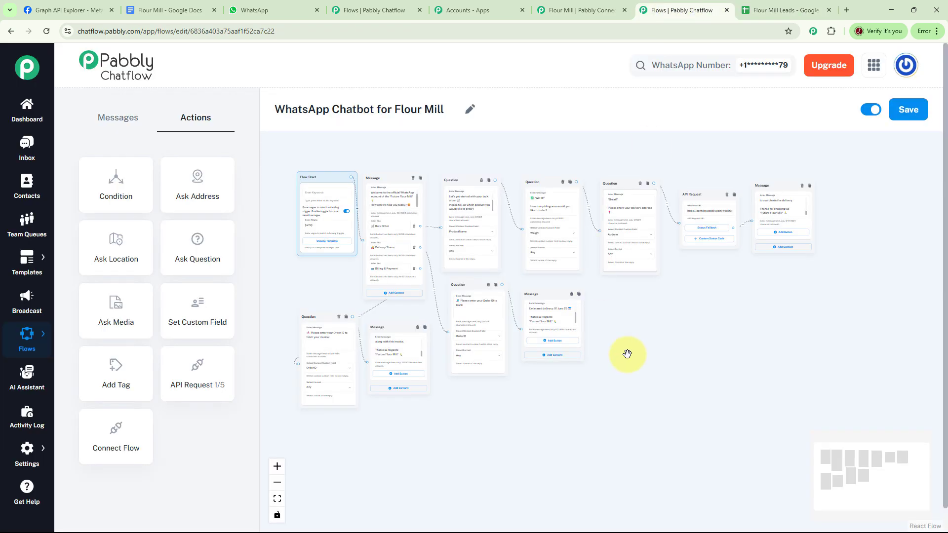